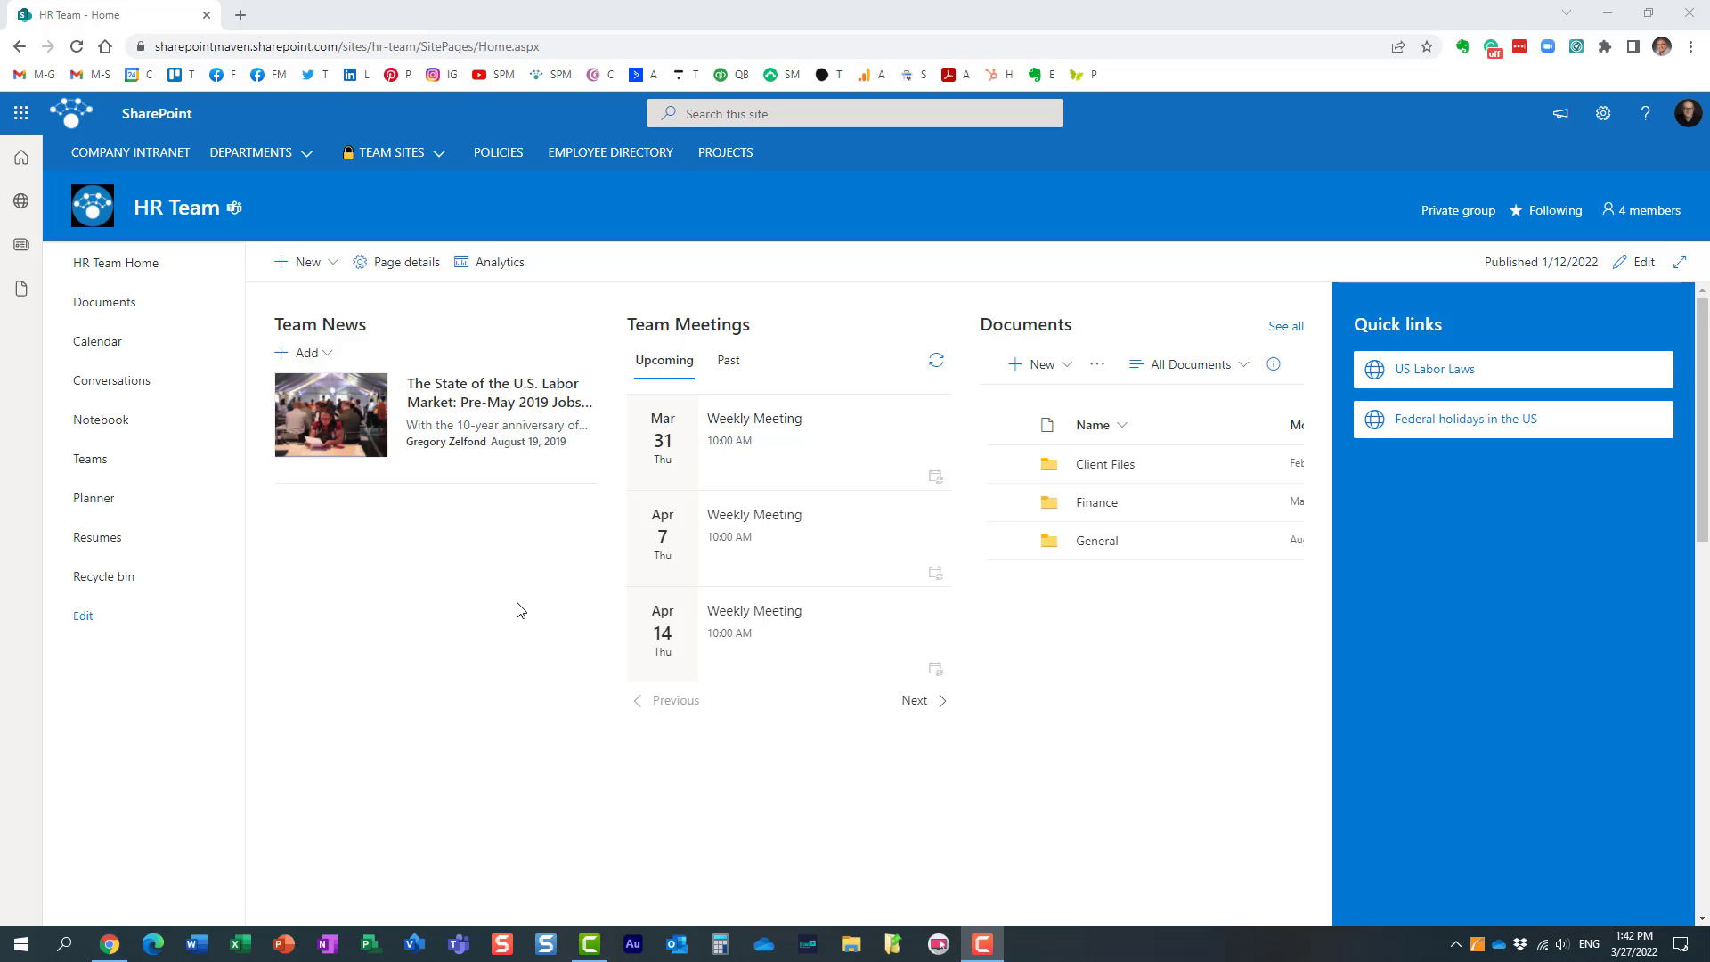
Step: Open the organization-wide term store in the SharePoint admin center, reached through the Microsoft 365 admin center in a new browser tab
click(21, 113)
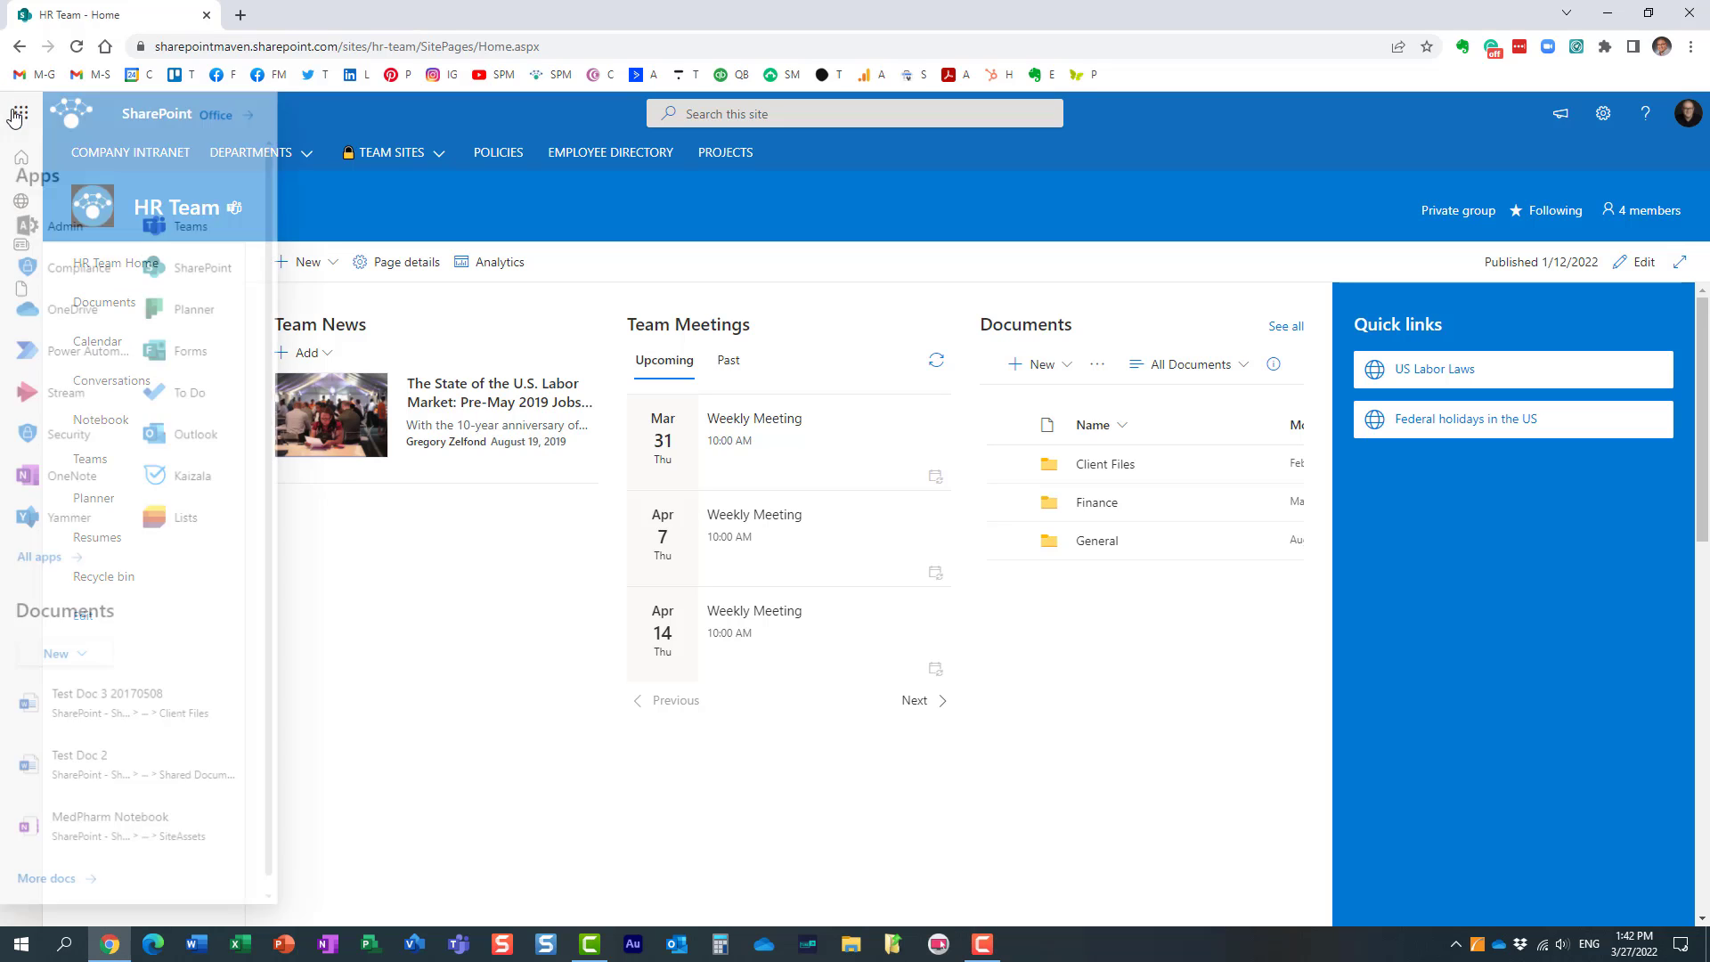
right_click(62, 233)
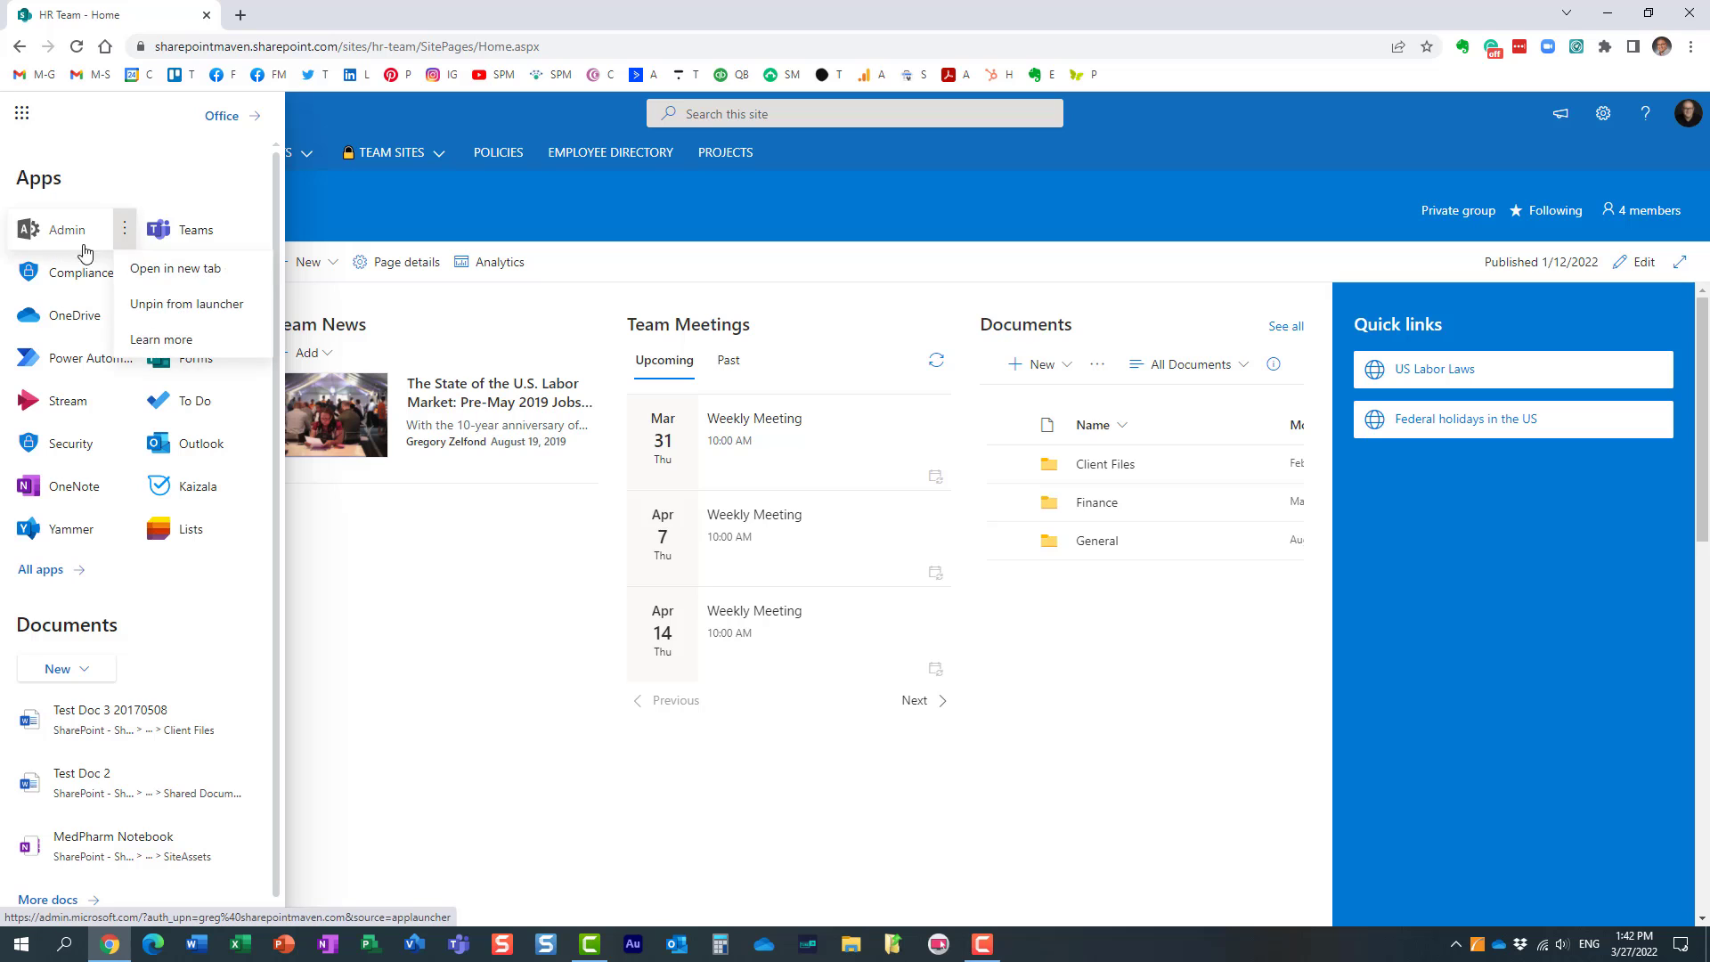
click(165, 267)
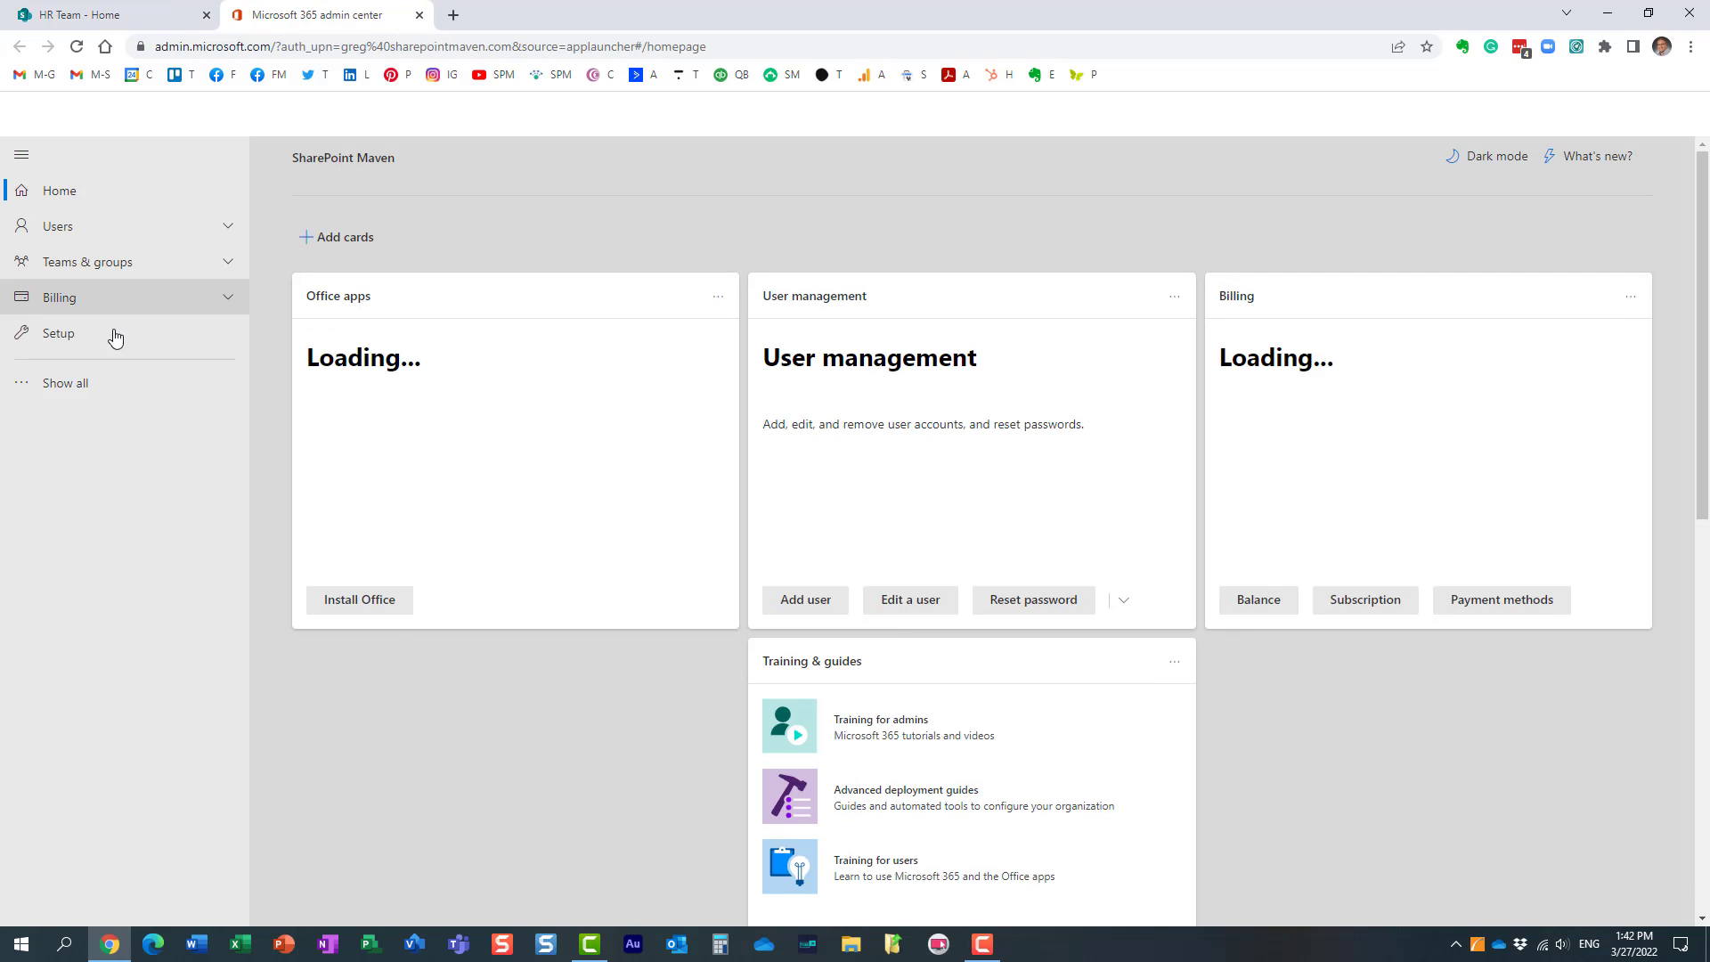
click(57, 389)
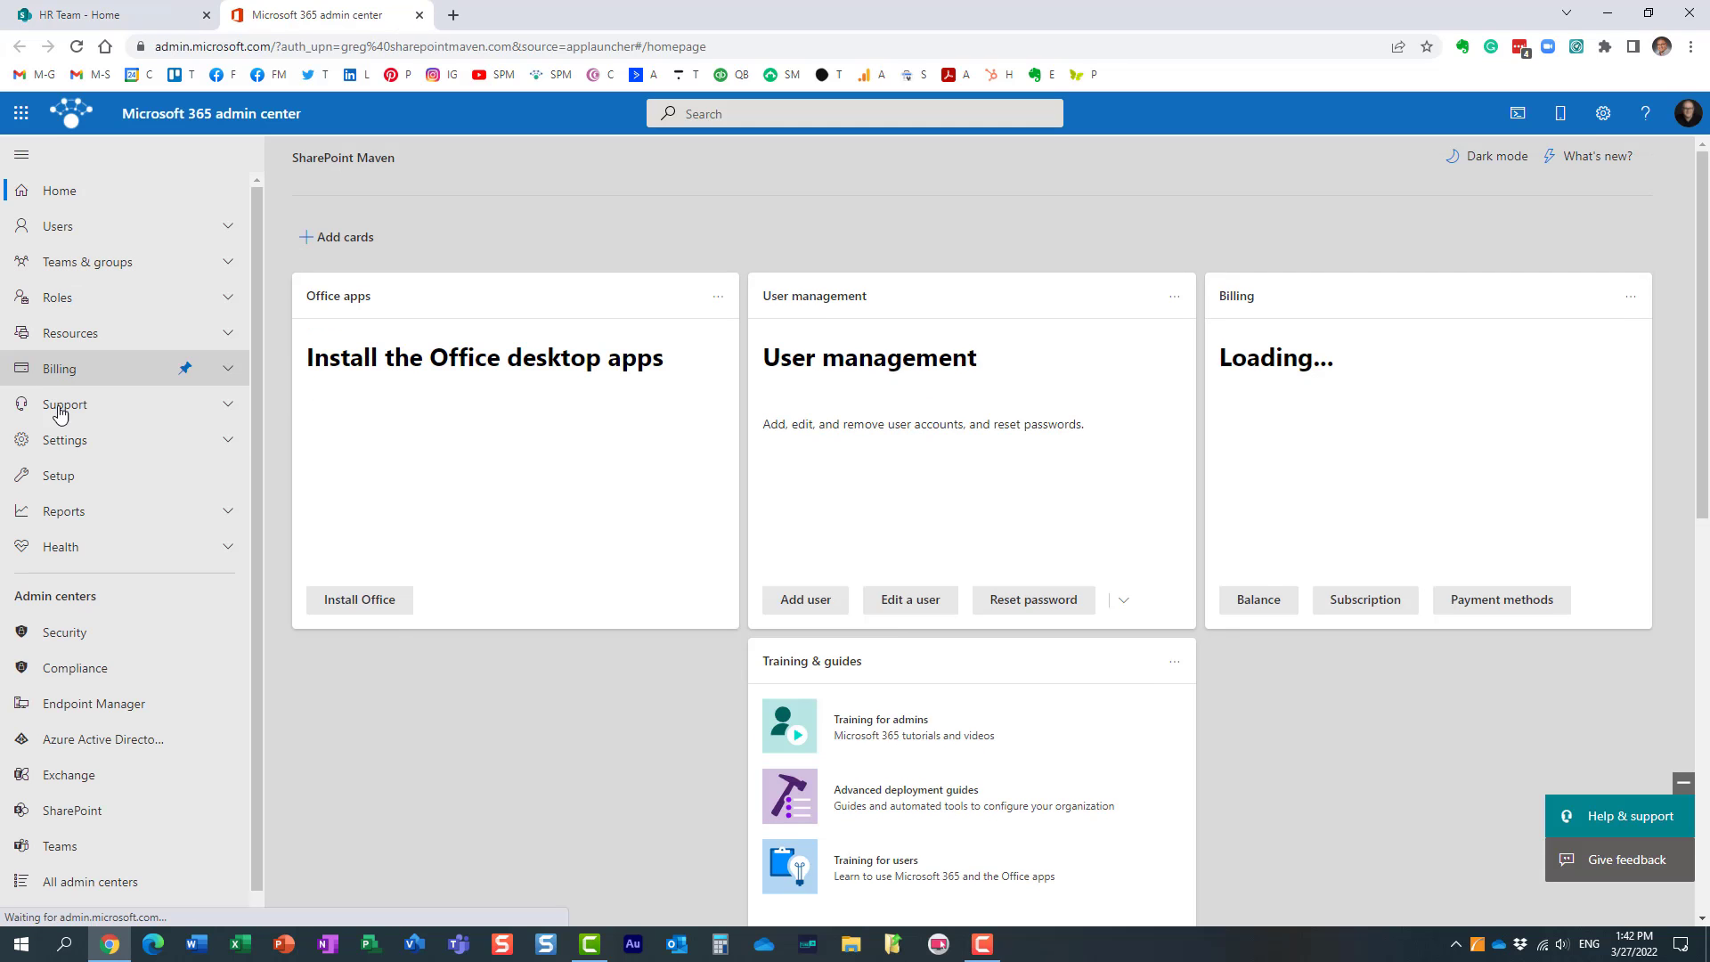
click(98, 809)
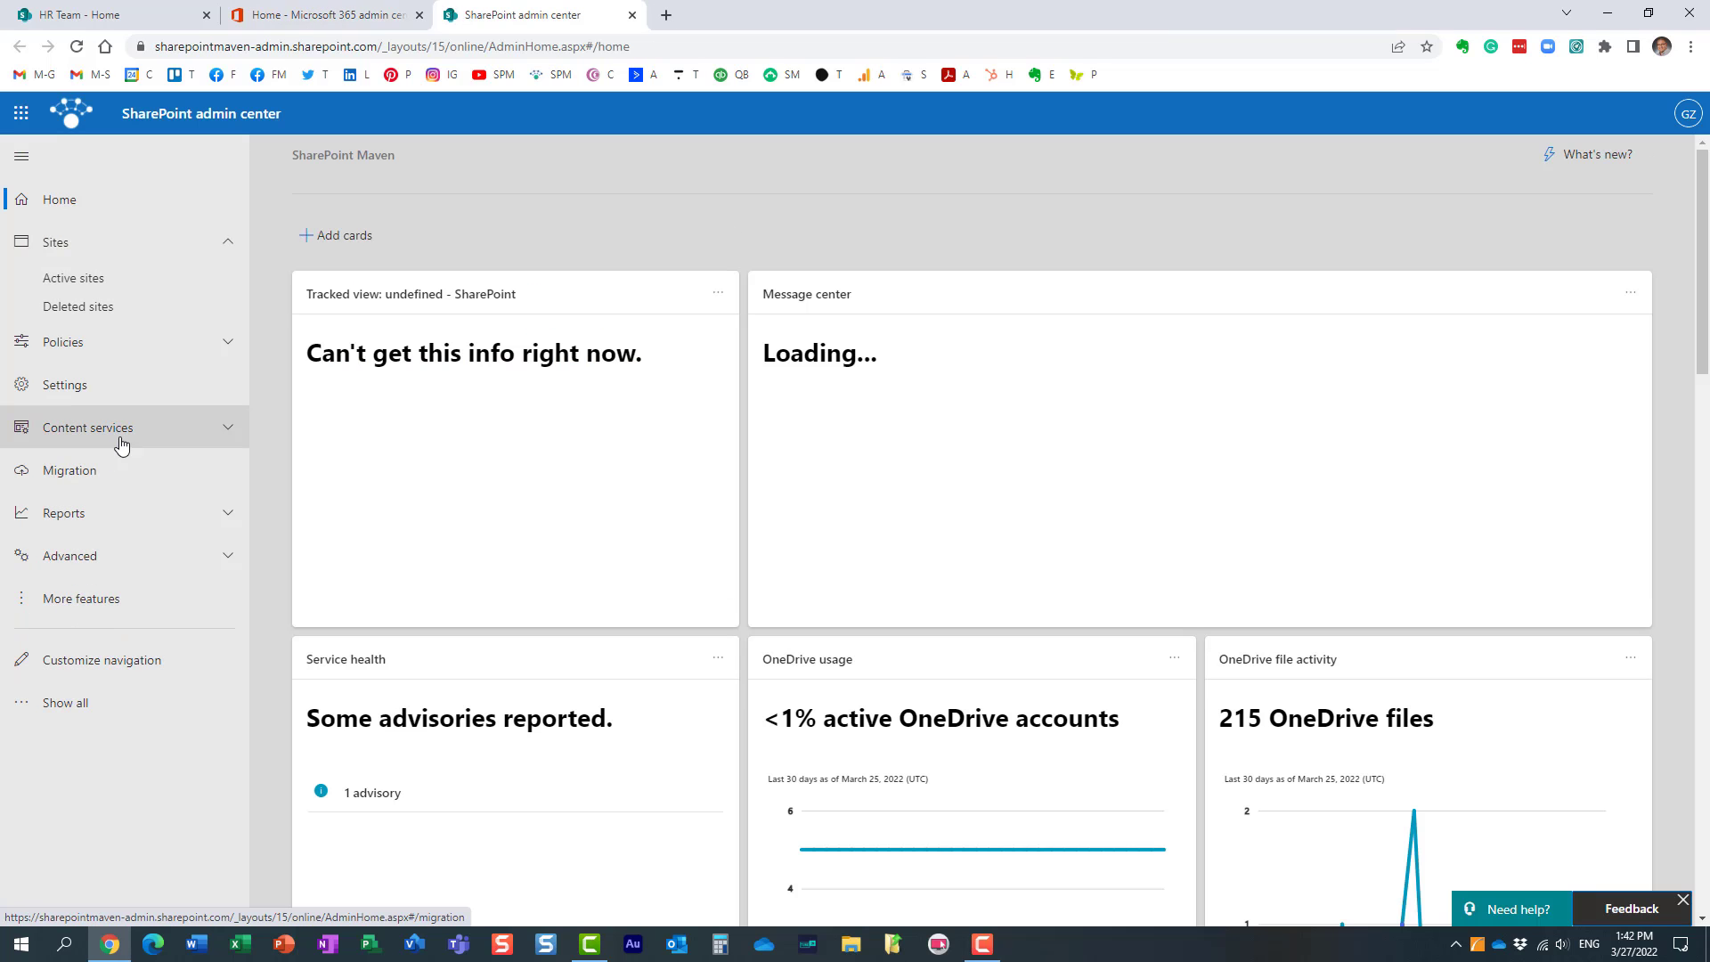
click(94, 427)
click(94, 465)
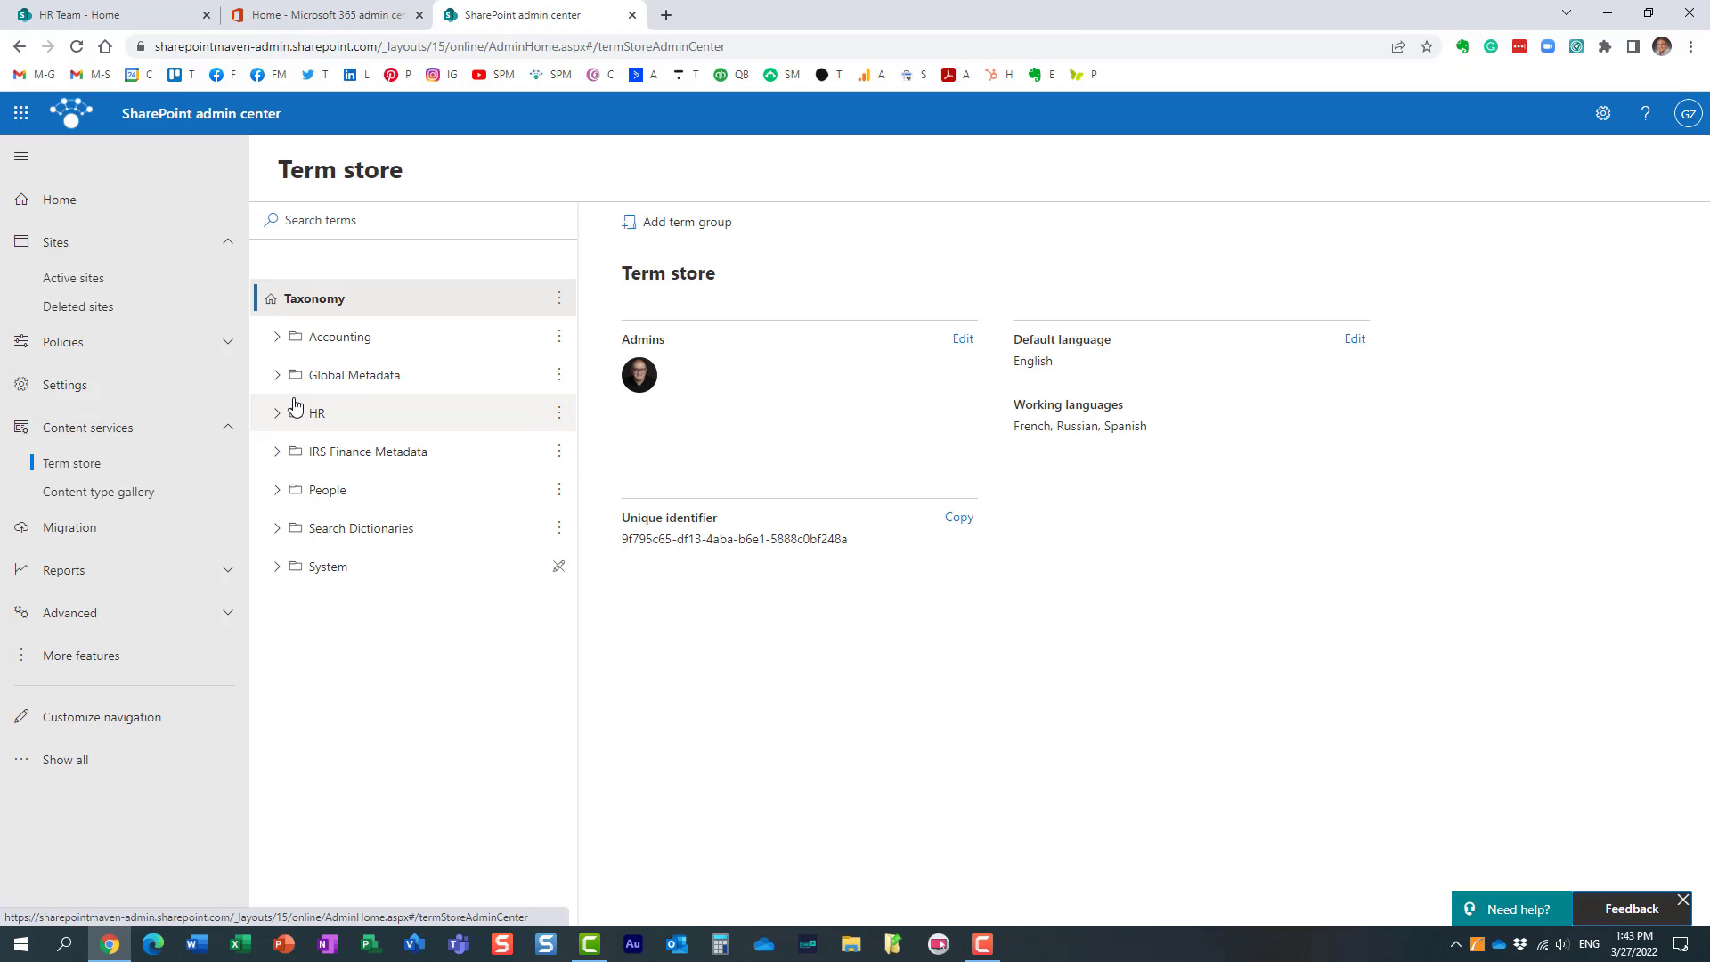
Step: Examine the Global Metadata group with its Department terms, and the Accounting term group's details
click(276, 375)
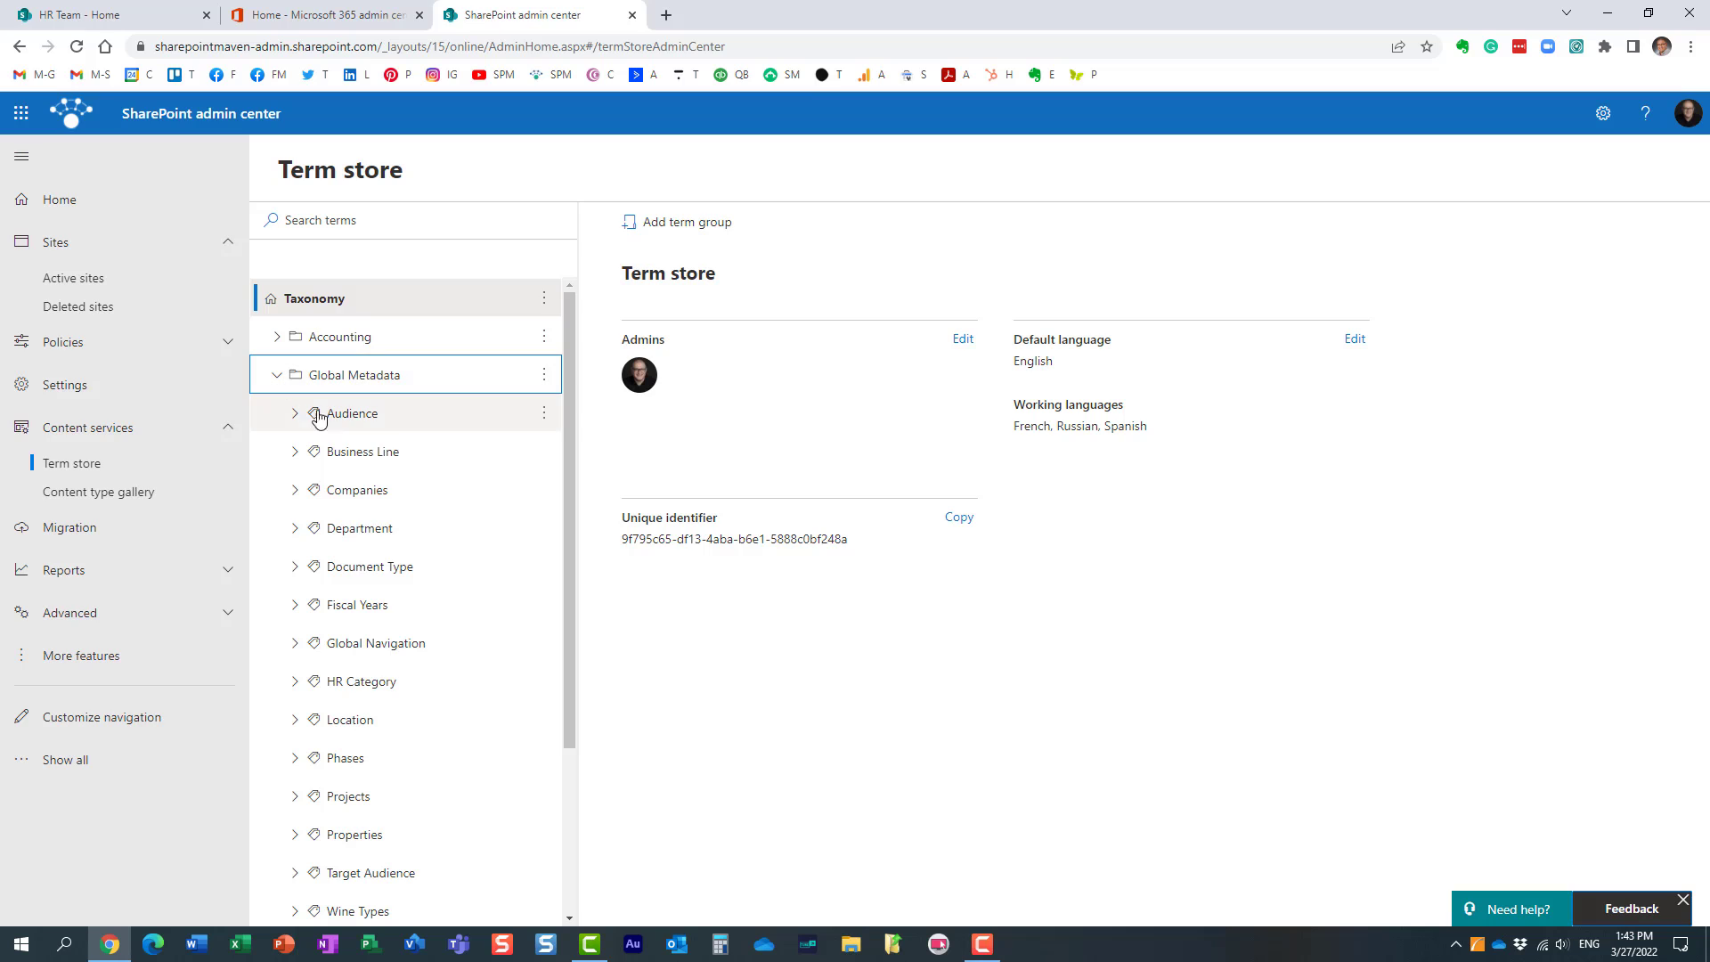
click(292, 530)
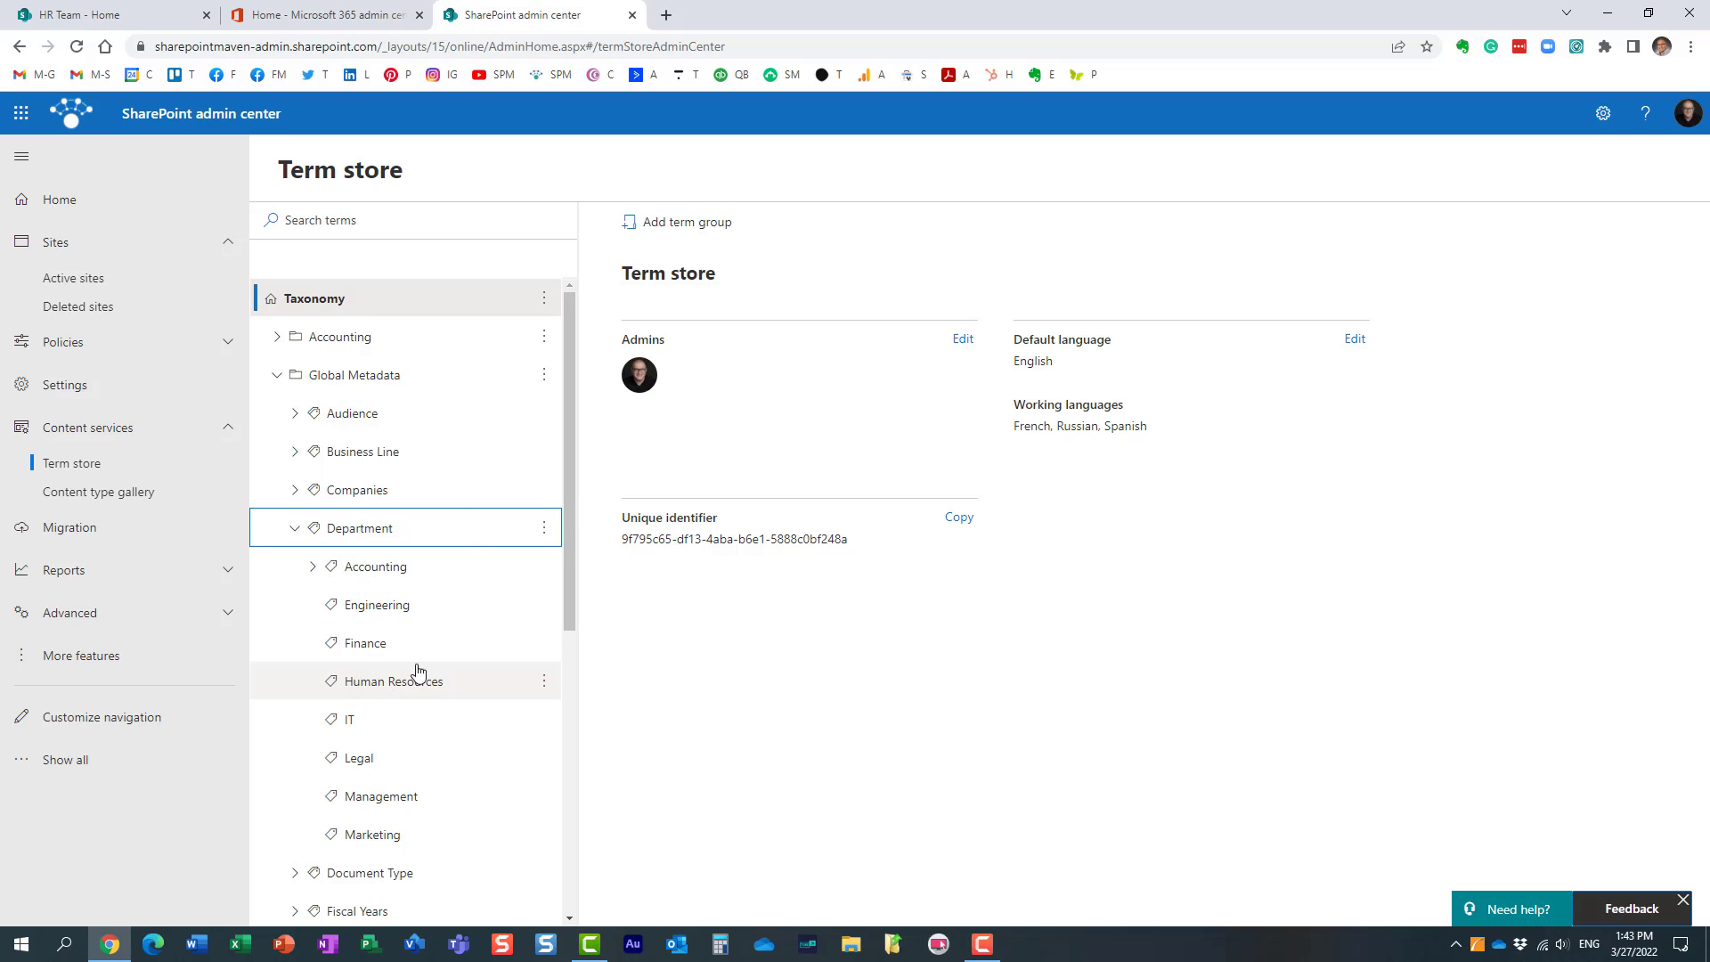
click(356, 378)
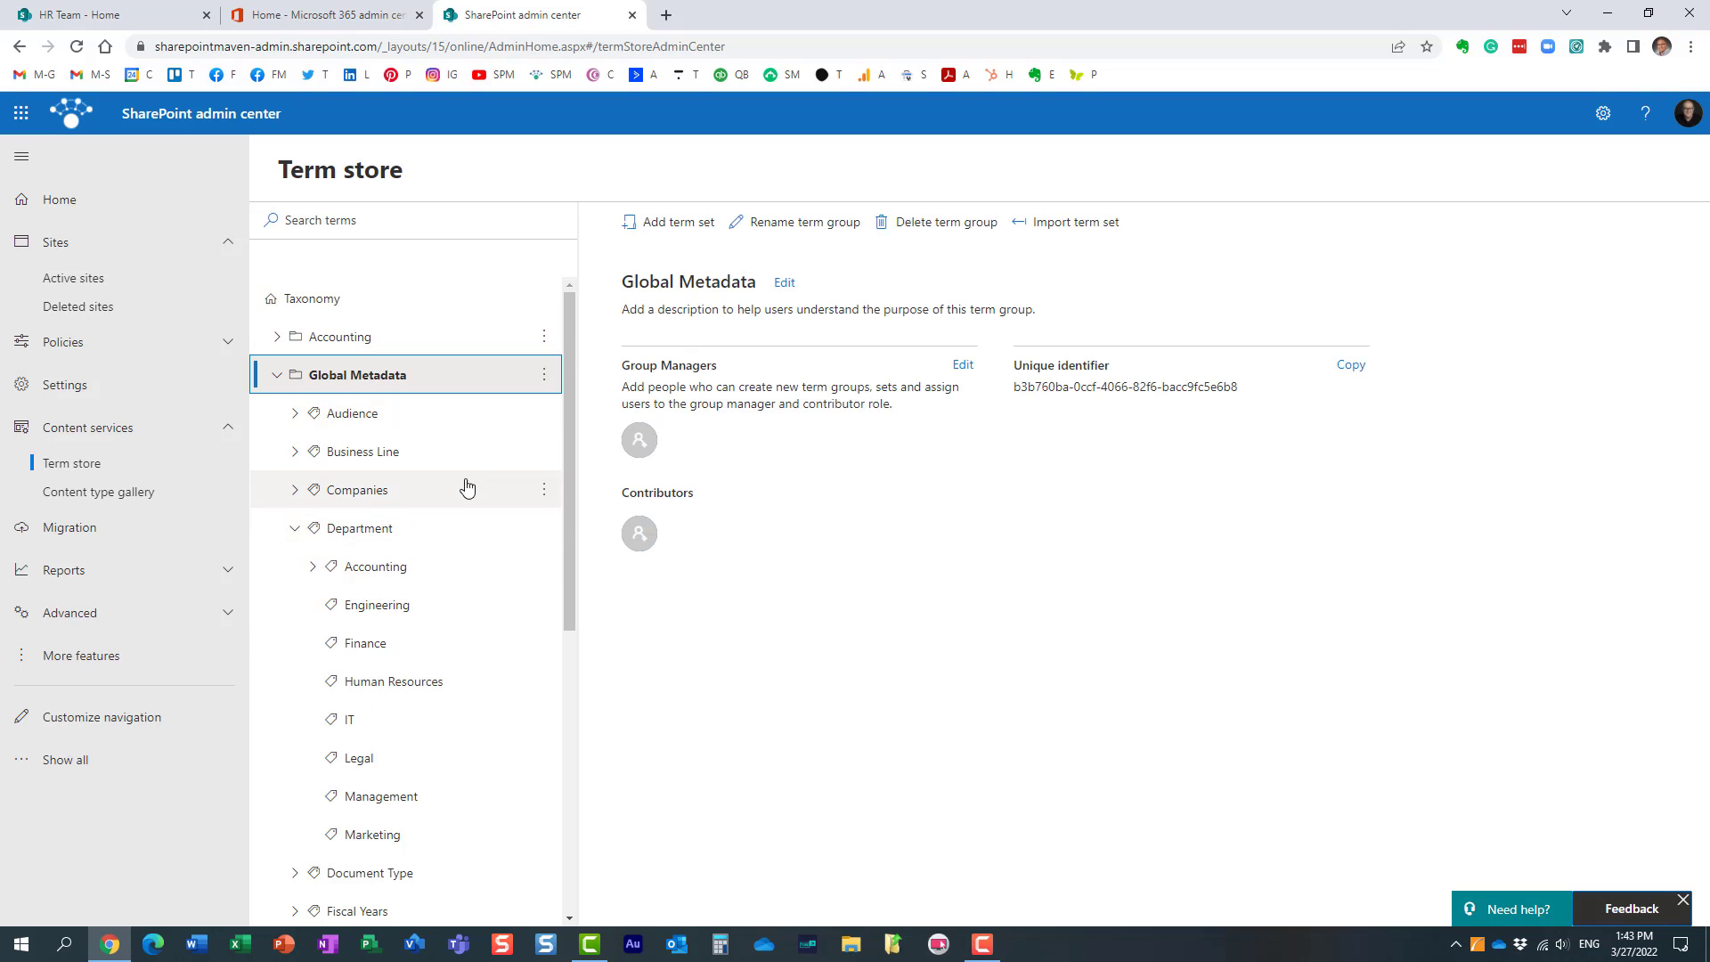
click(336, 336)
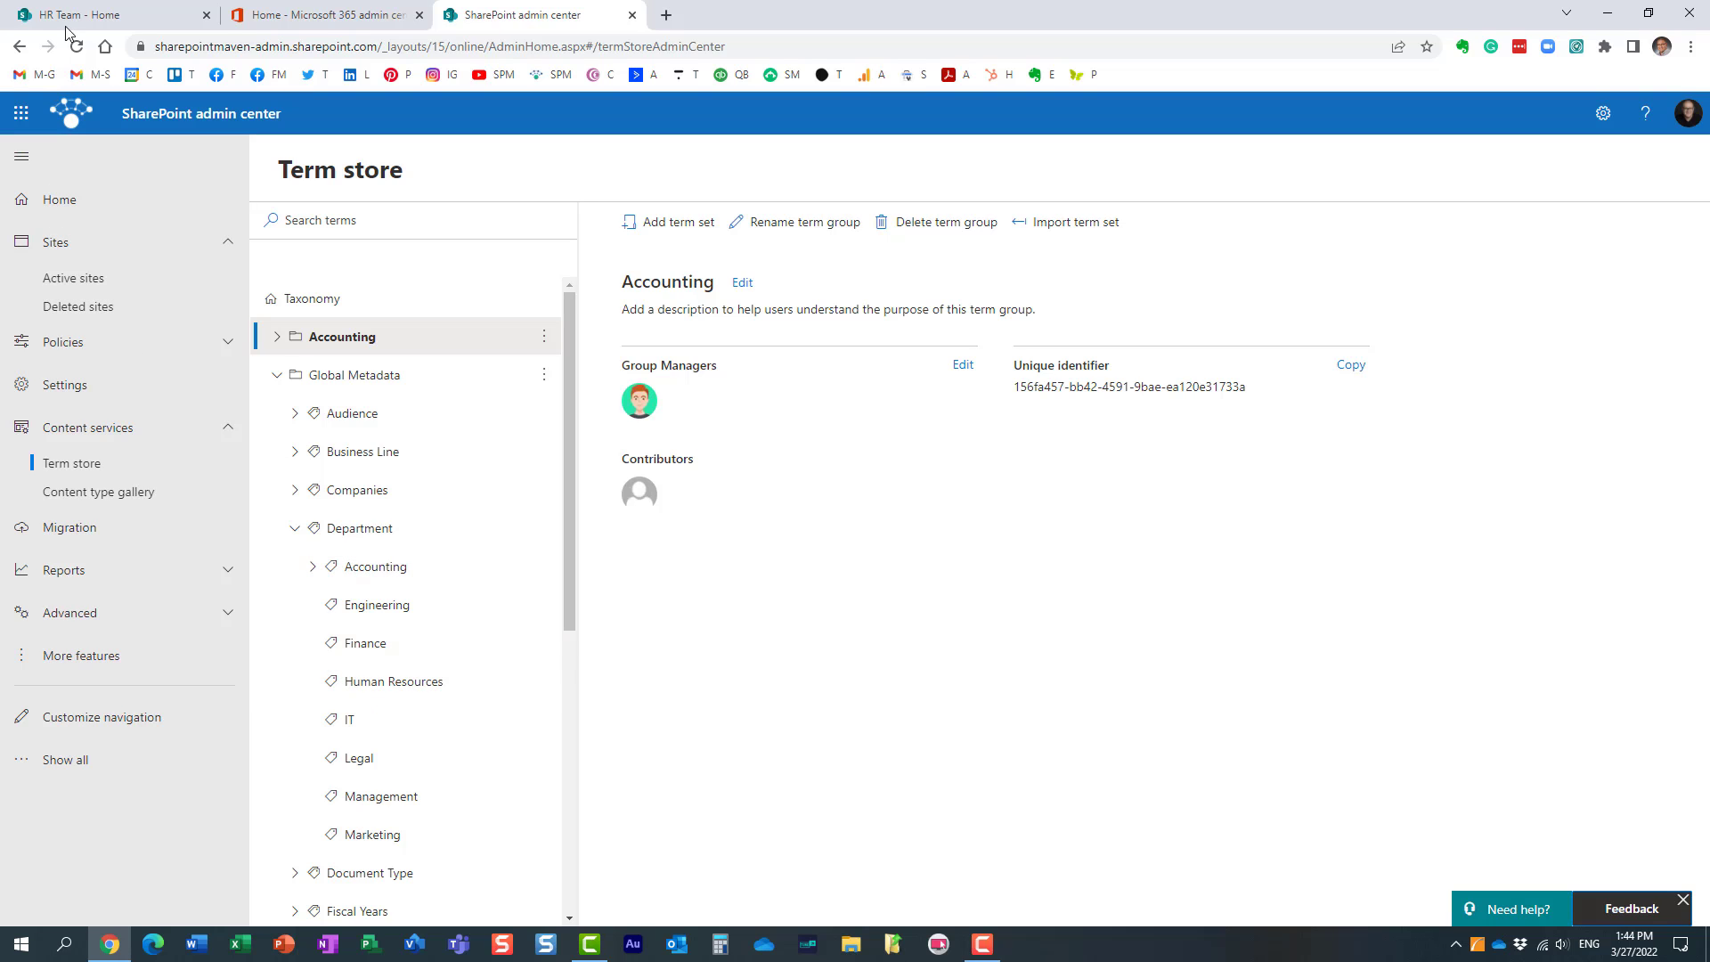
Step: Return to the HR Team site and review its group membership
click(101, 14)
click(861, 214)
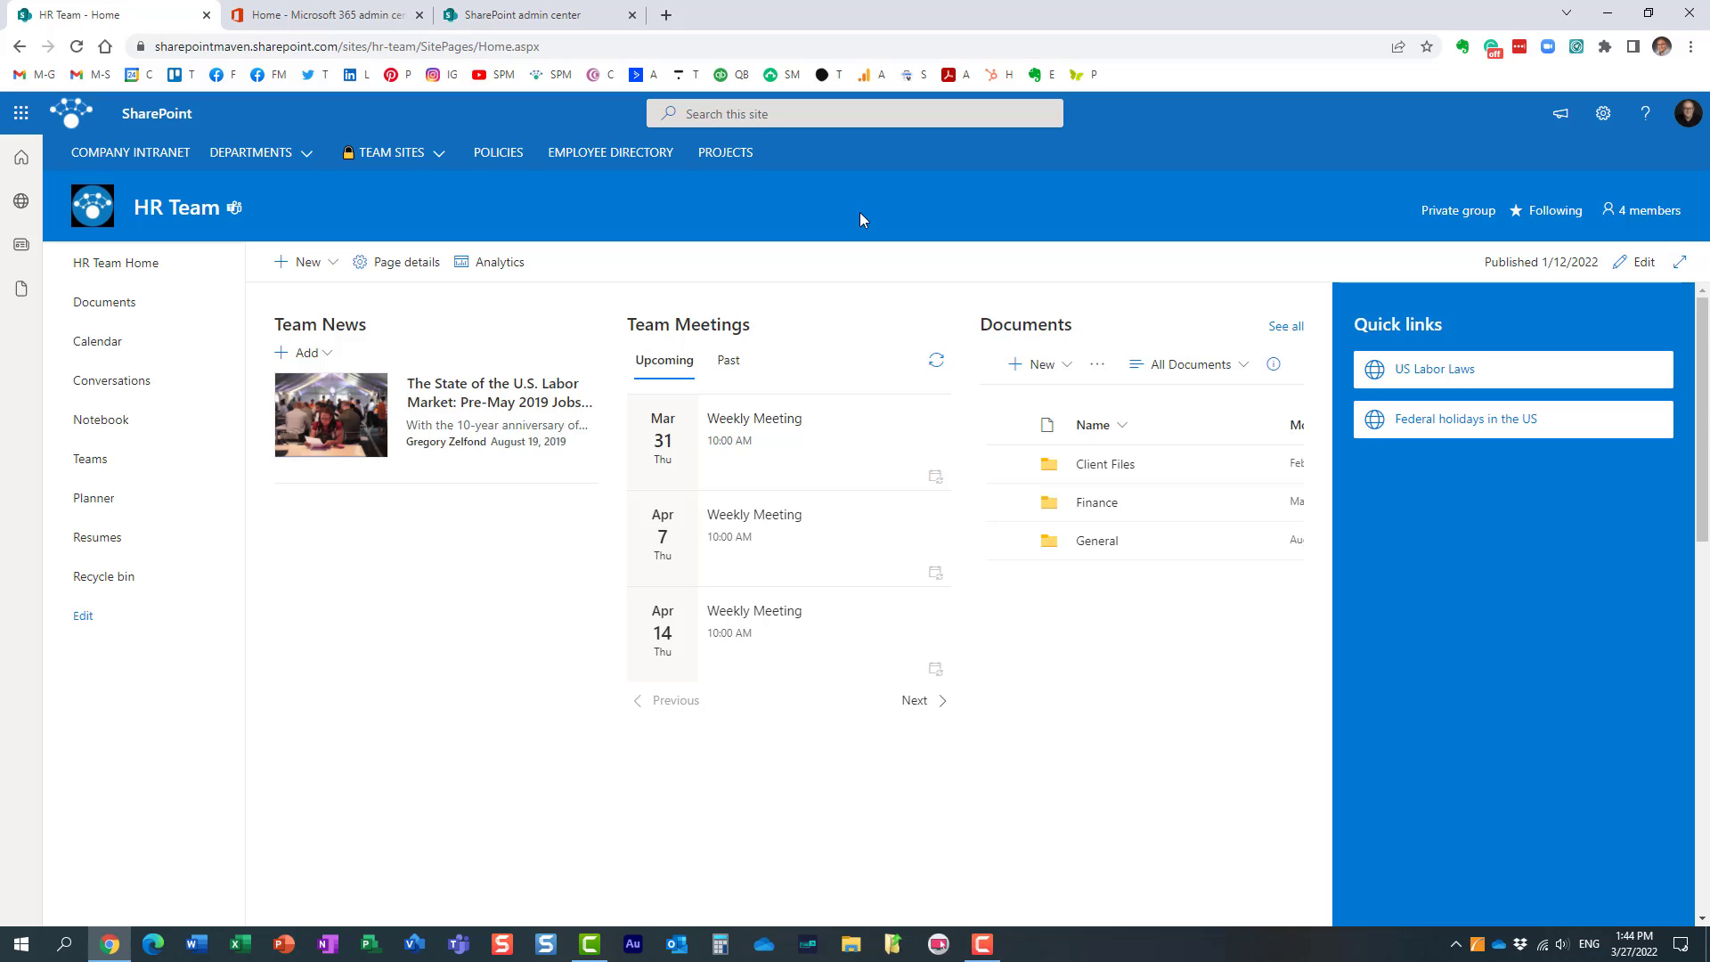
click(1652, 211)
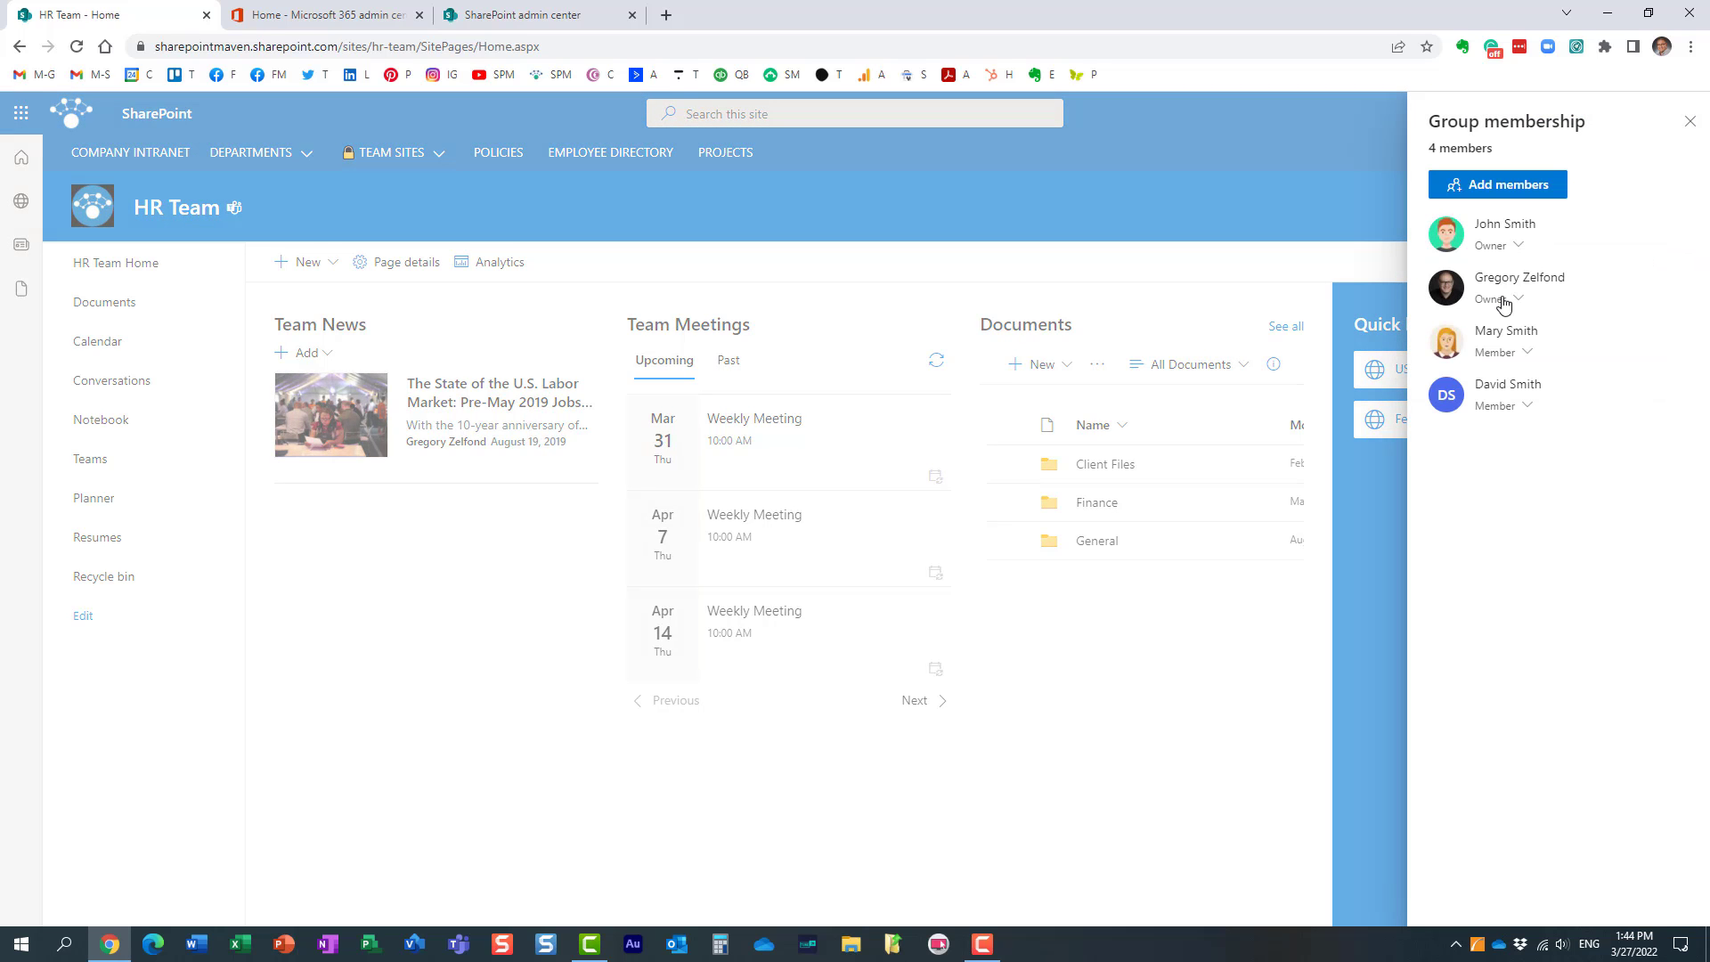
click(1690, 122)
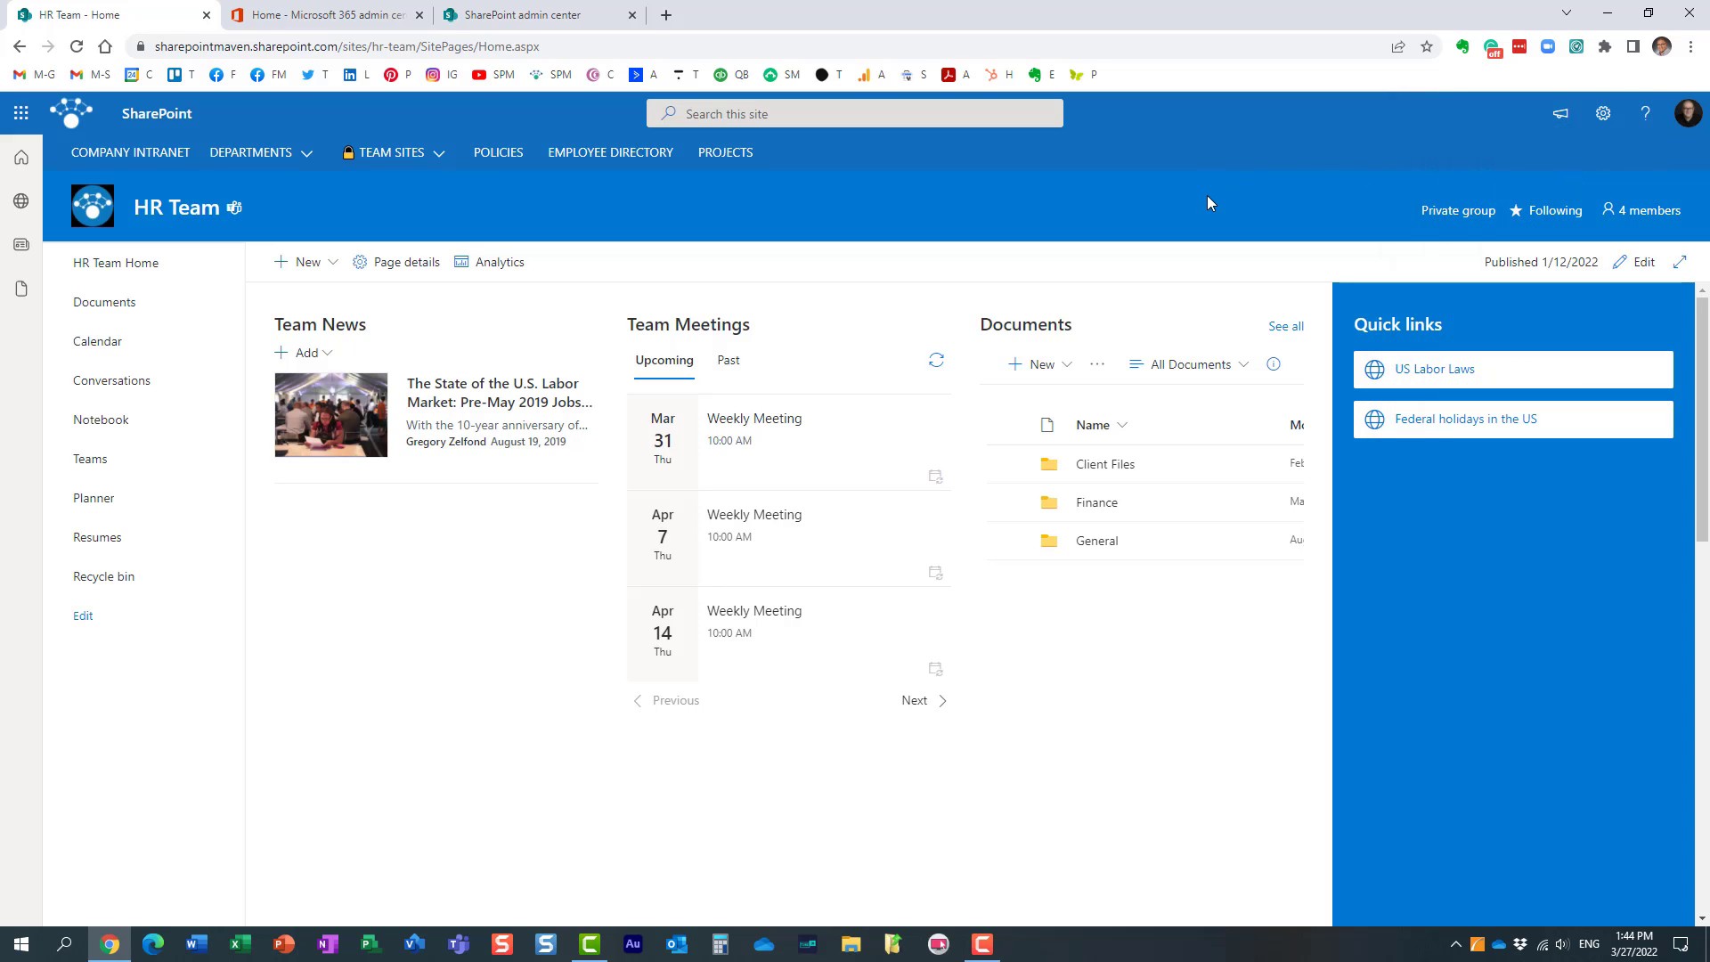
Step: Open term store management for the HR Team site from its full site settings
click(1601, 123)
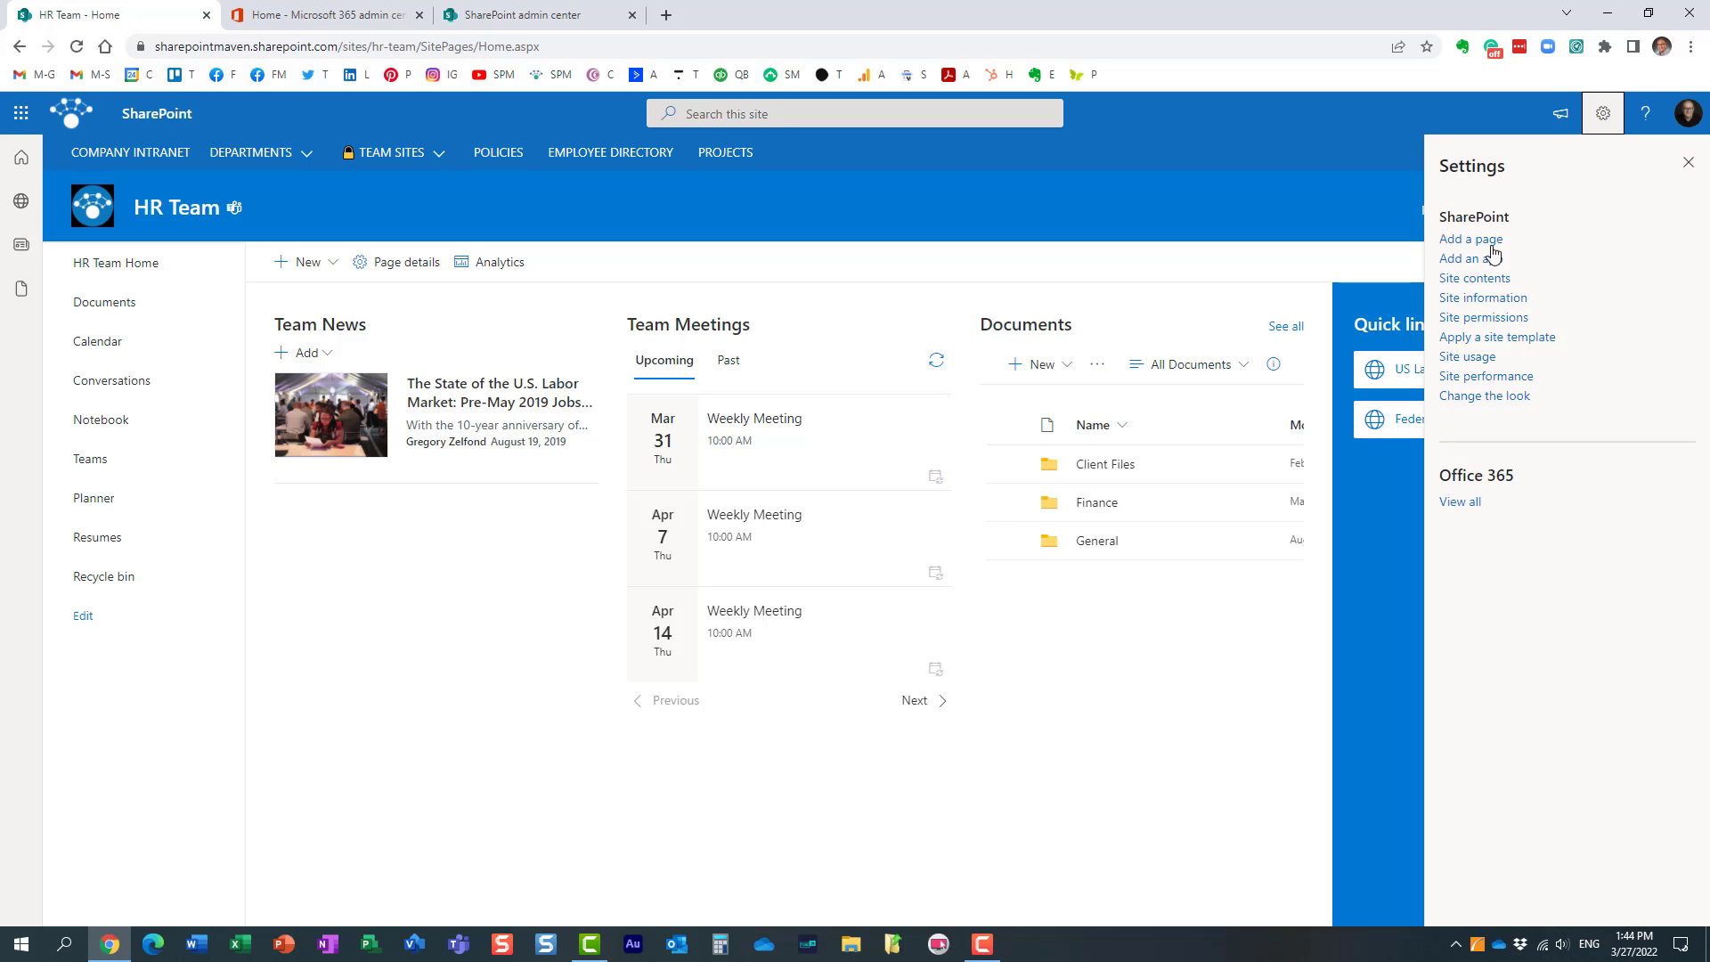
click(1481, 298)
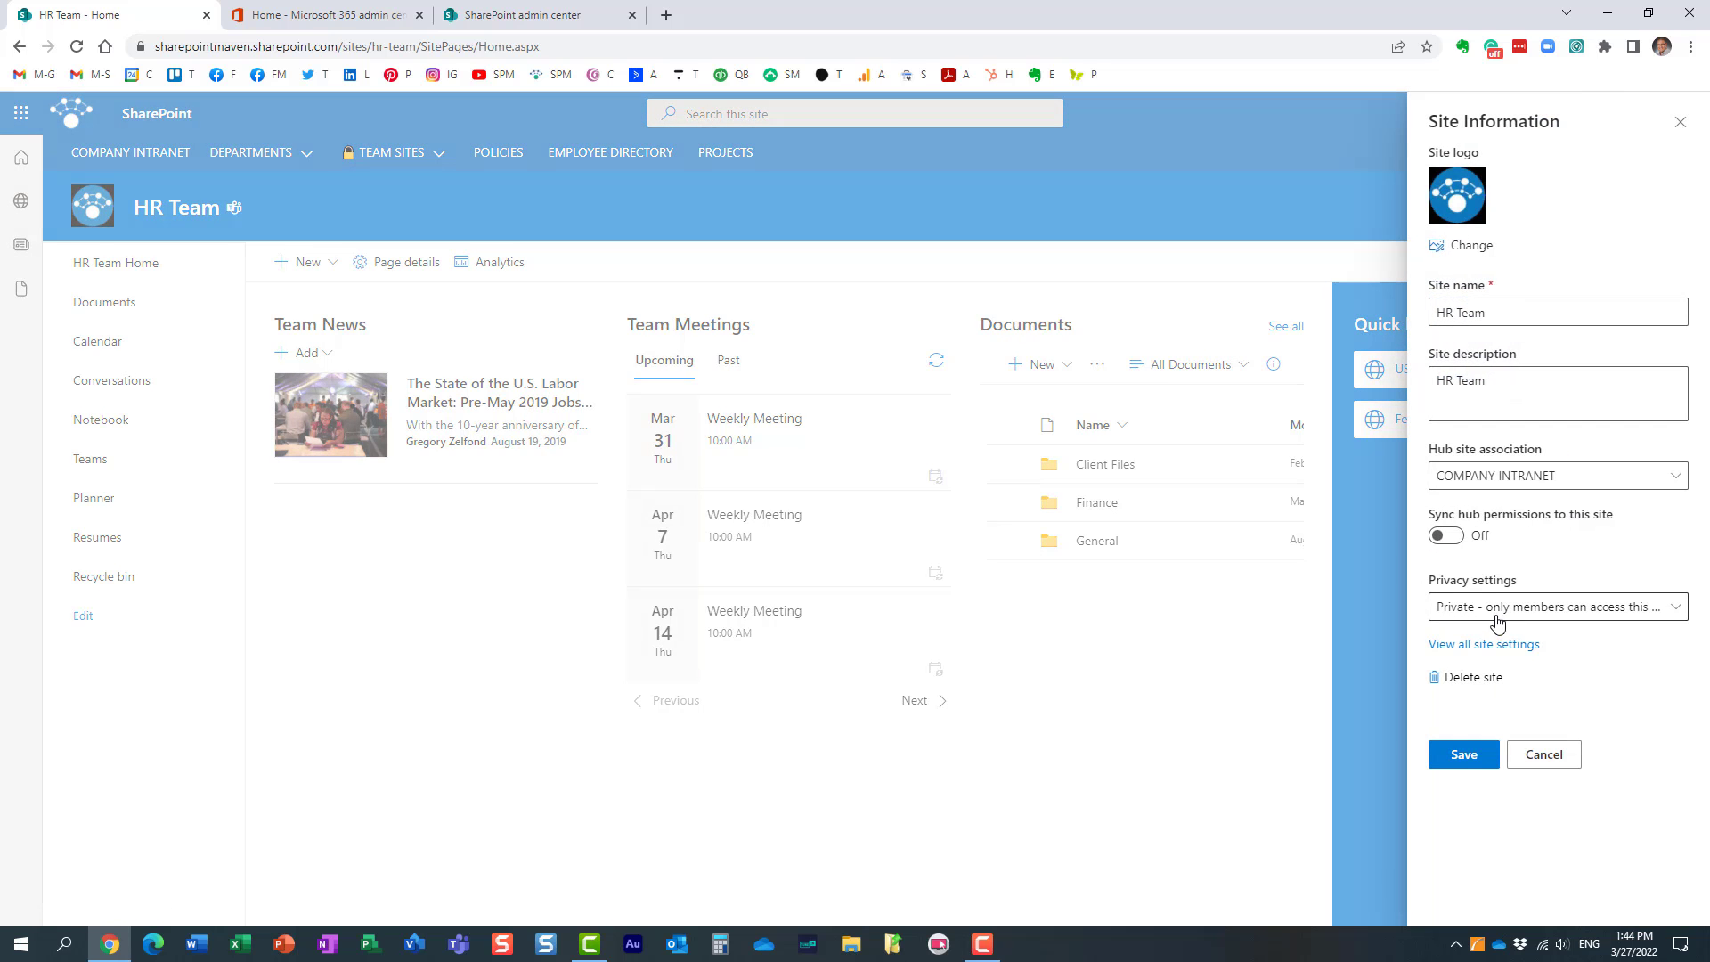
click(1513, 646)
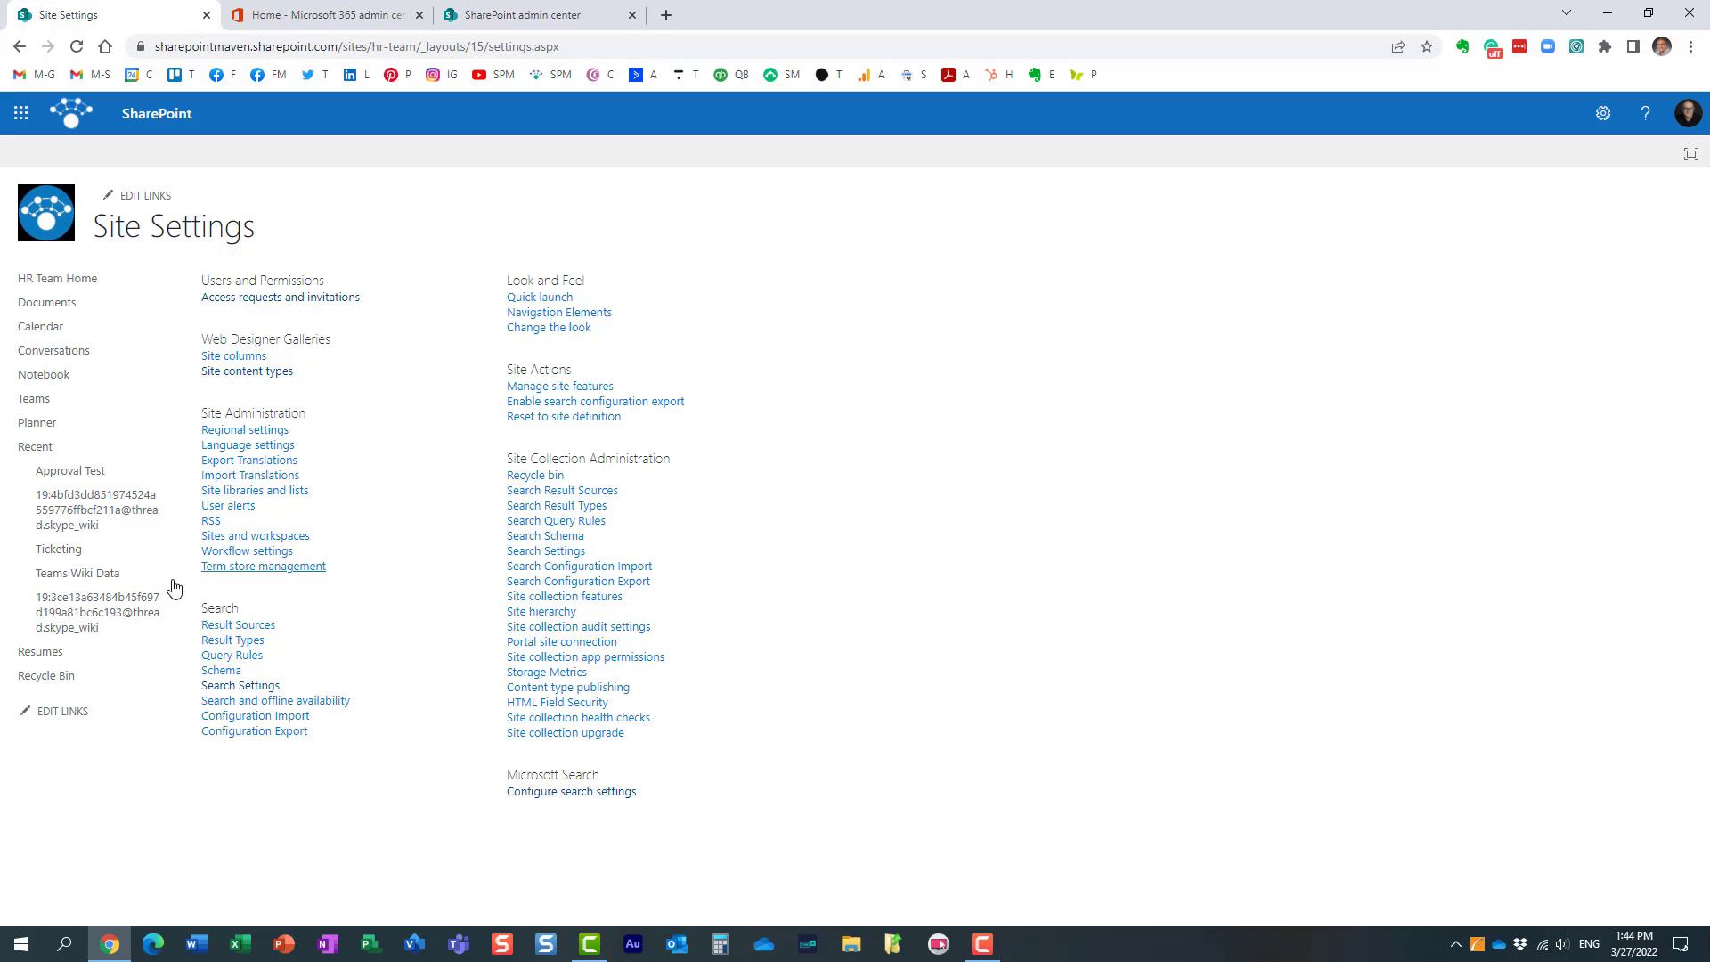
click(272, 568)
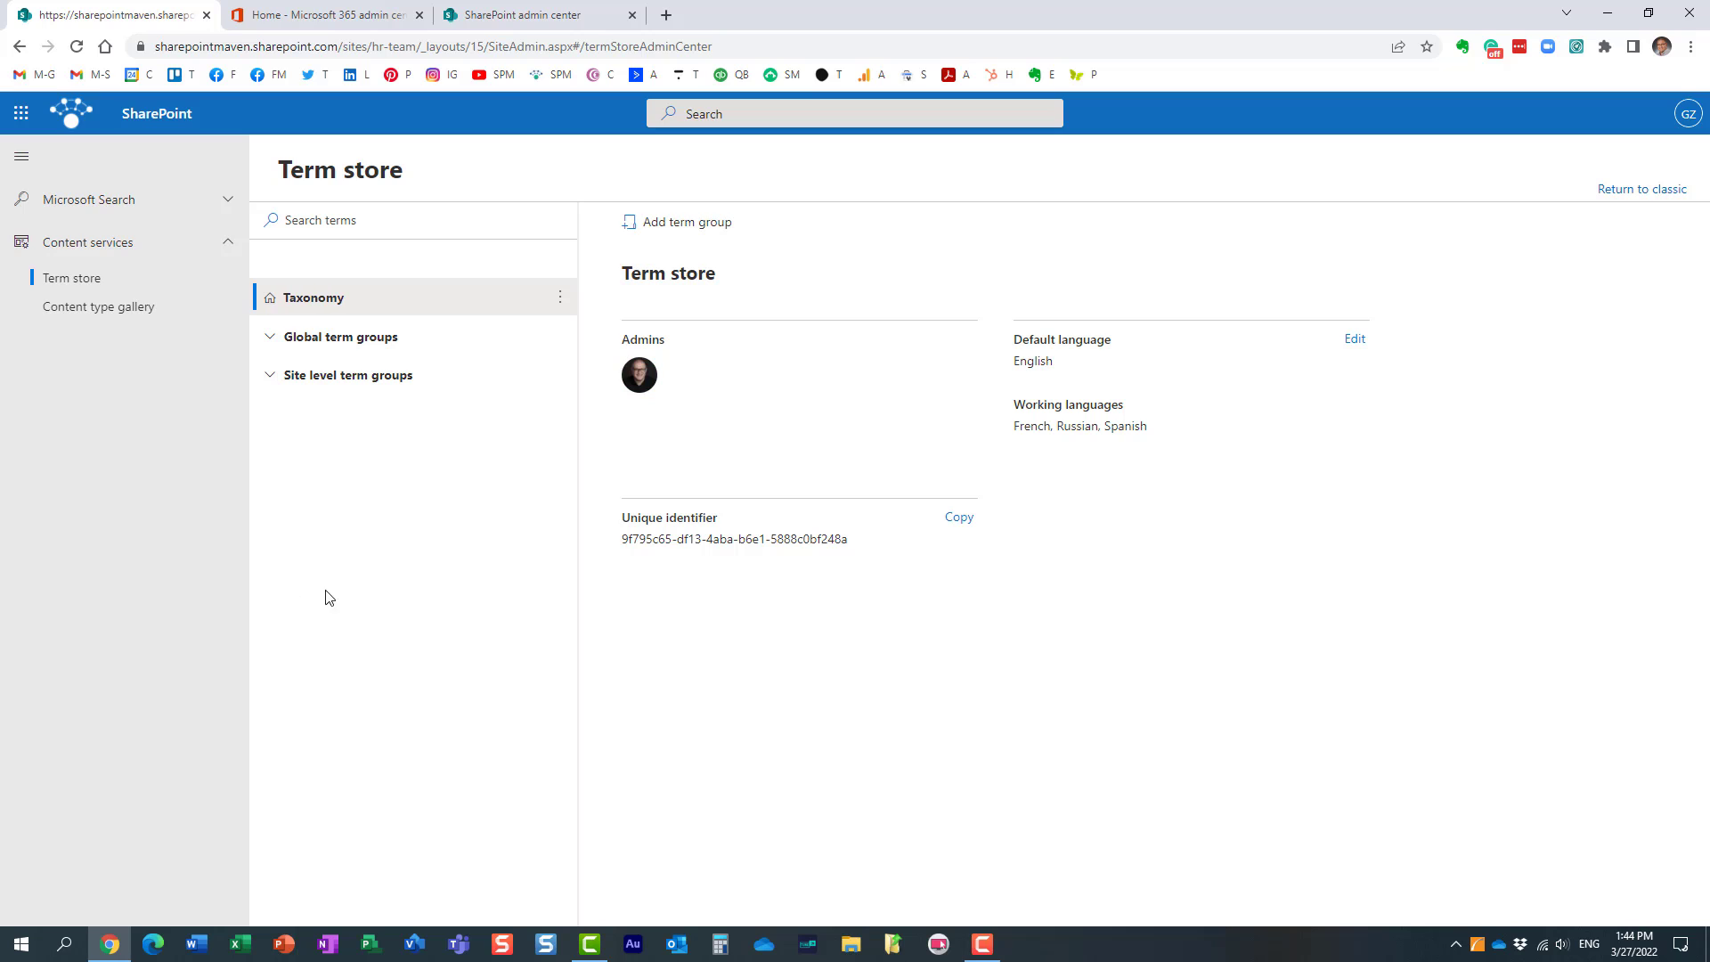
Step: Examine the global term groups and the term sets in the HR Team site's own site-level group
click(272, 343)
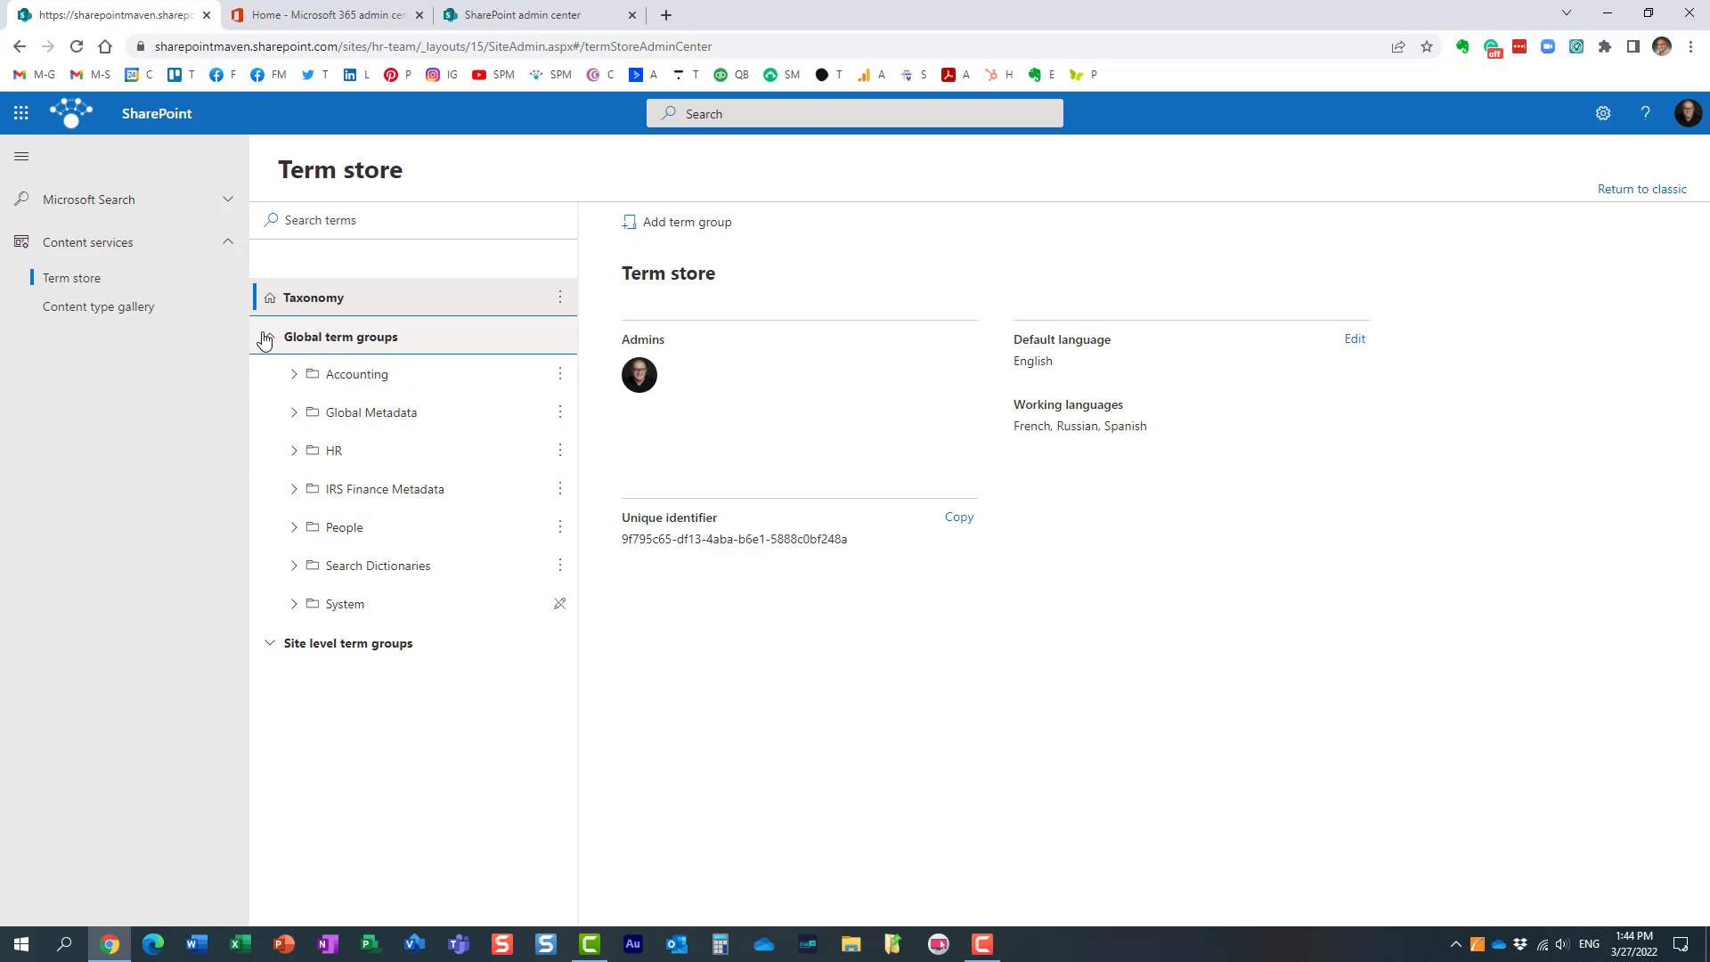
click(269, 342)
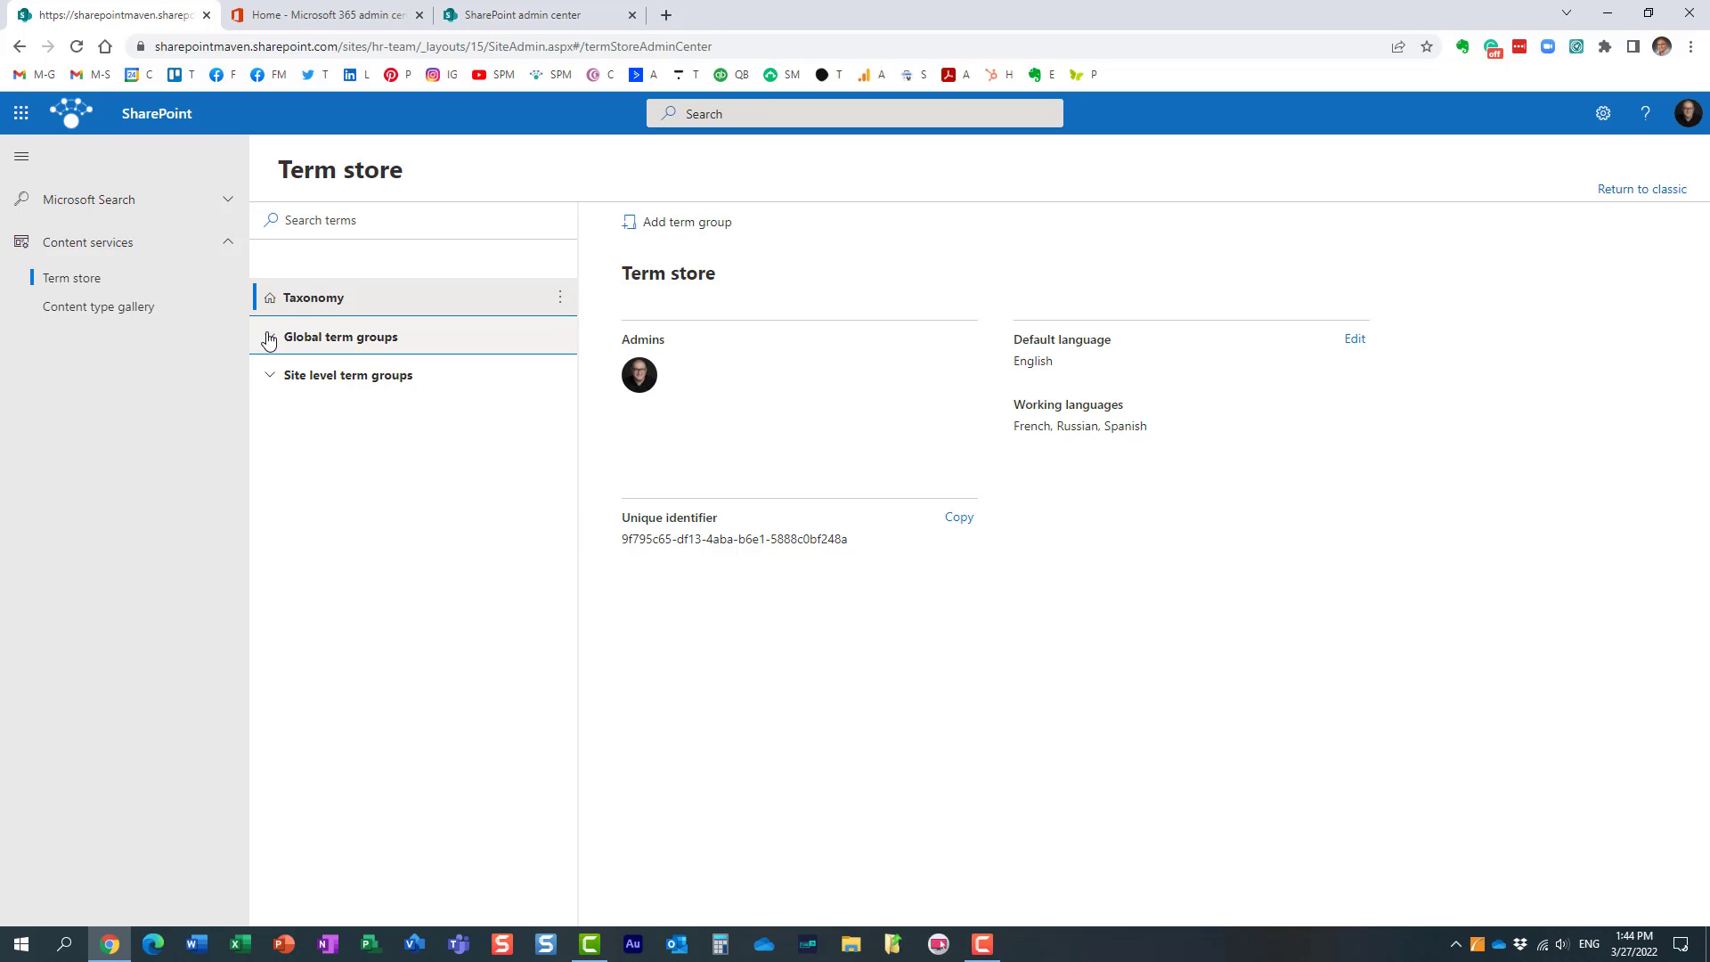
click(326, 342)
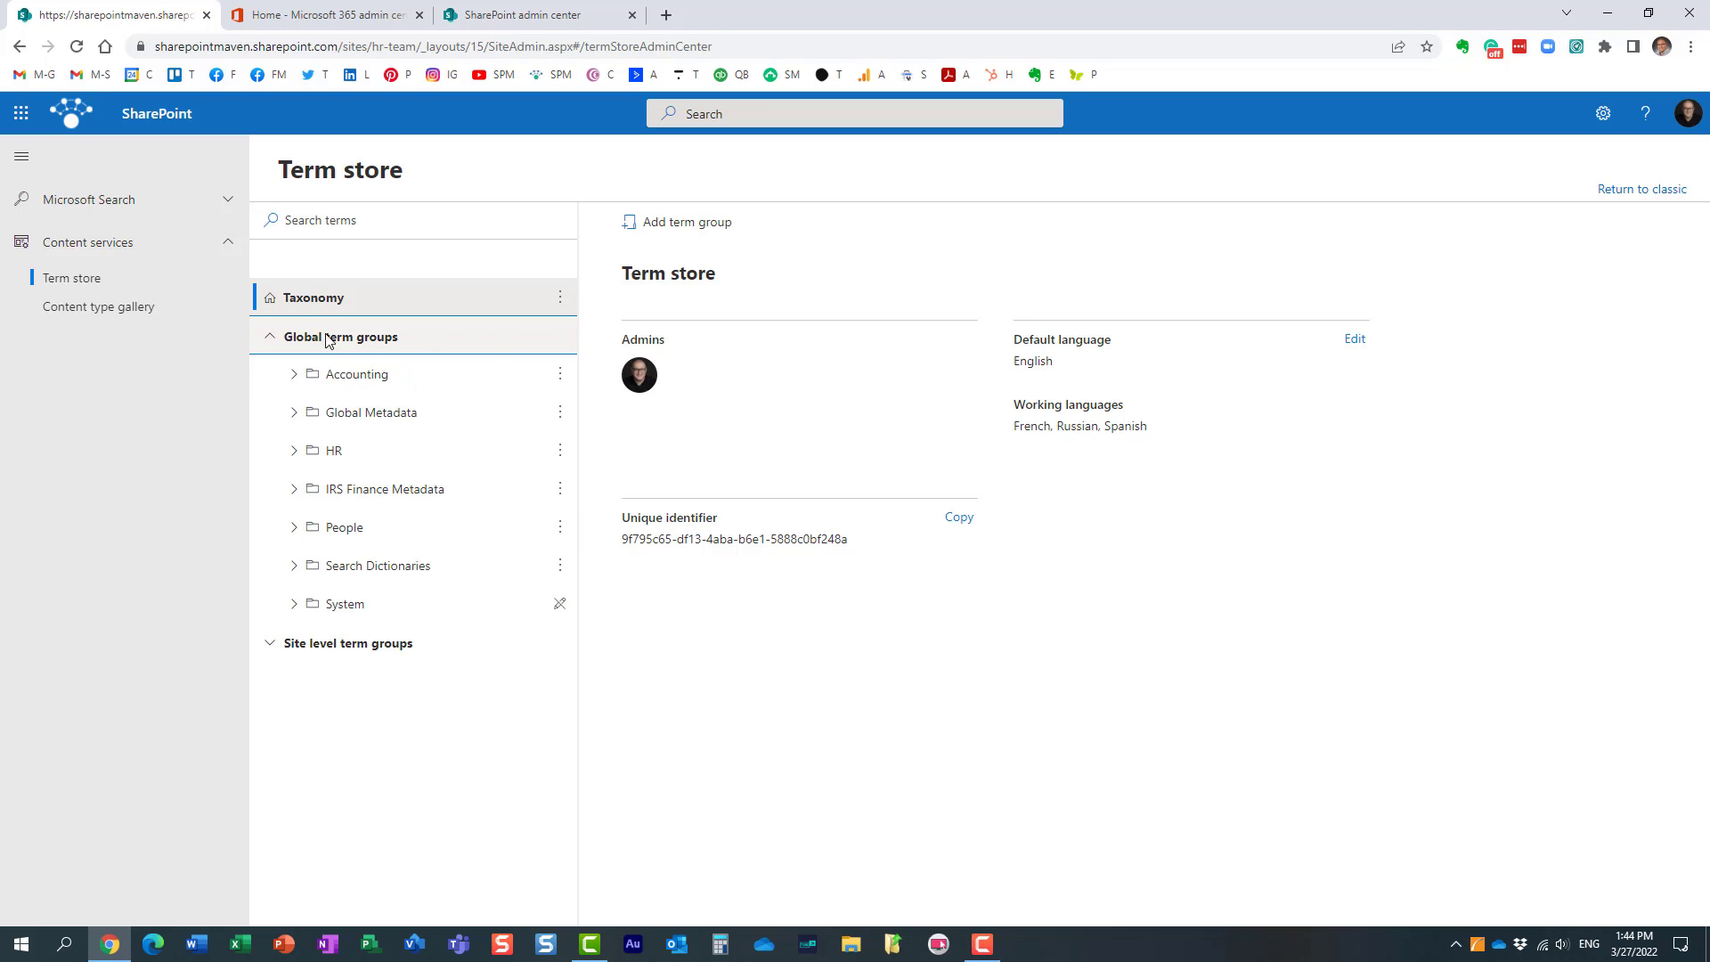
click(273, 342)
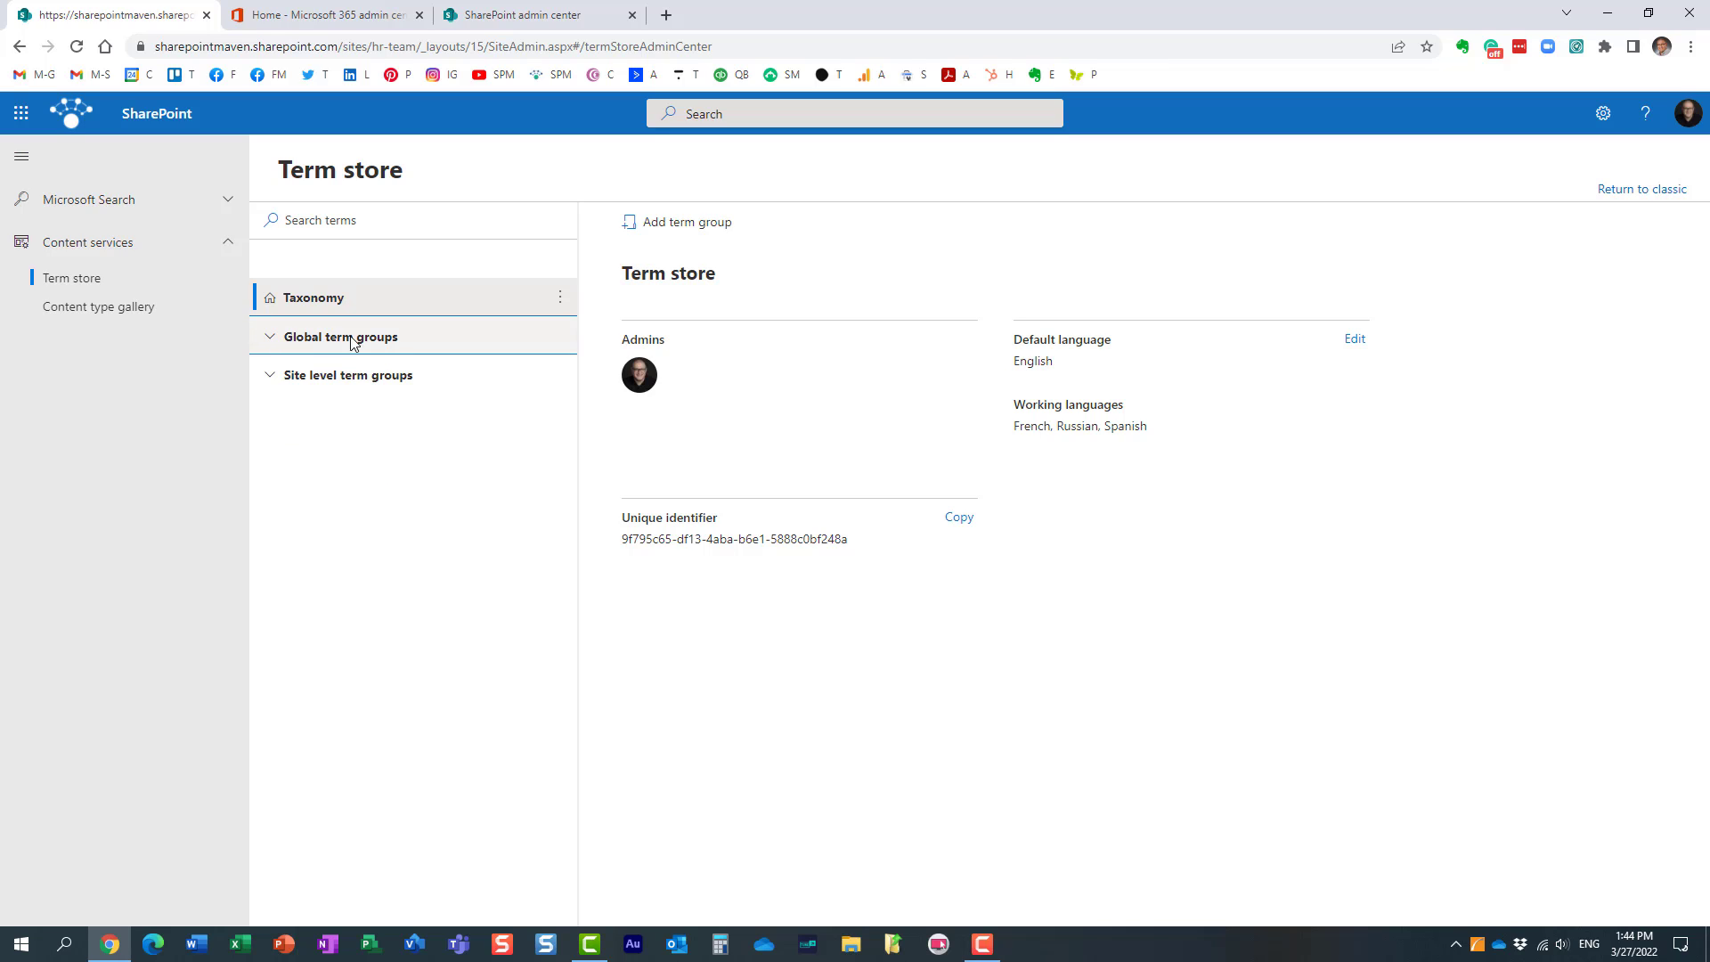
click(269, 378)
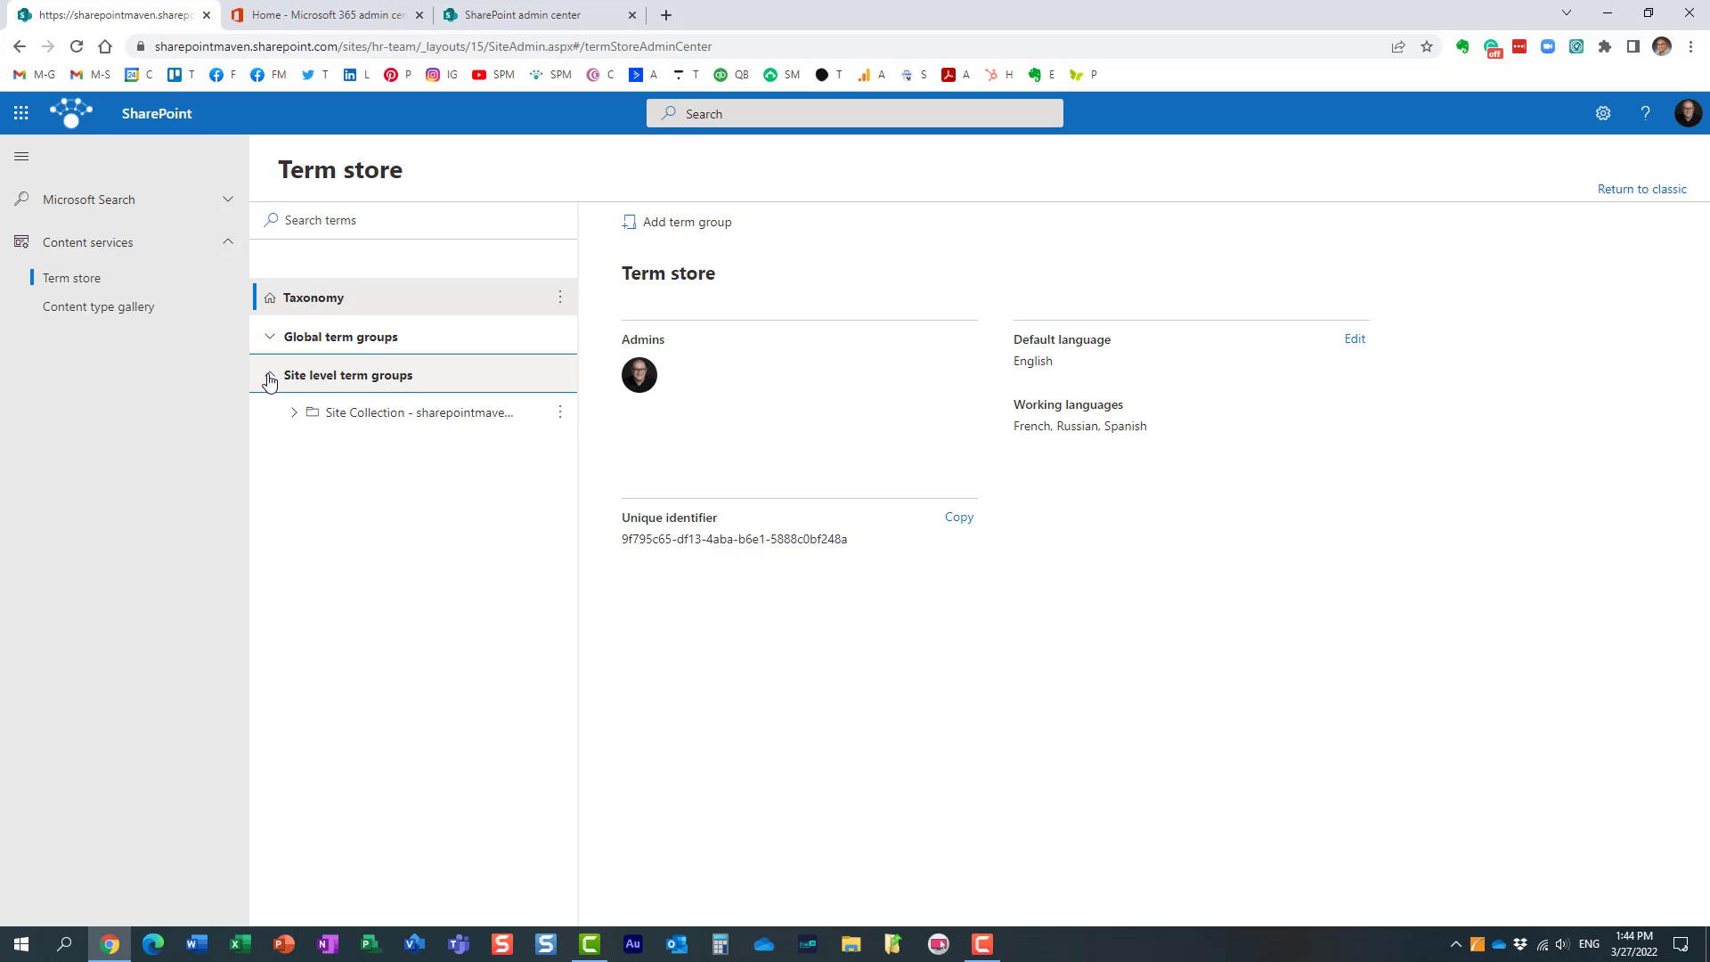
click(293, 413)
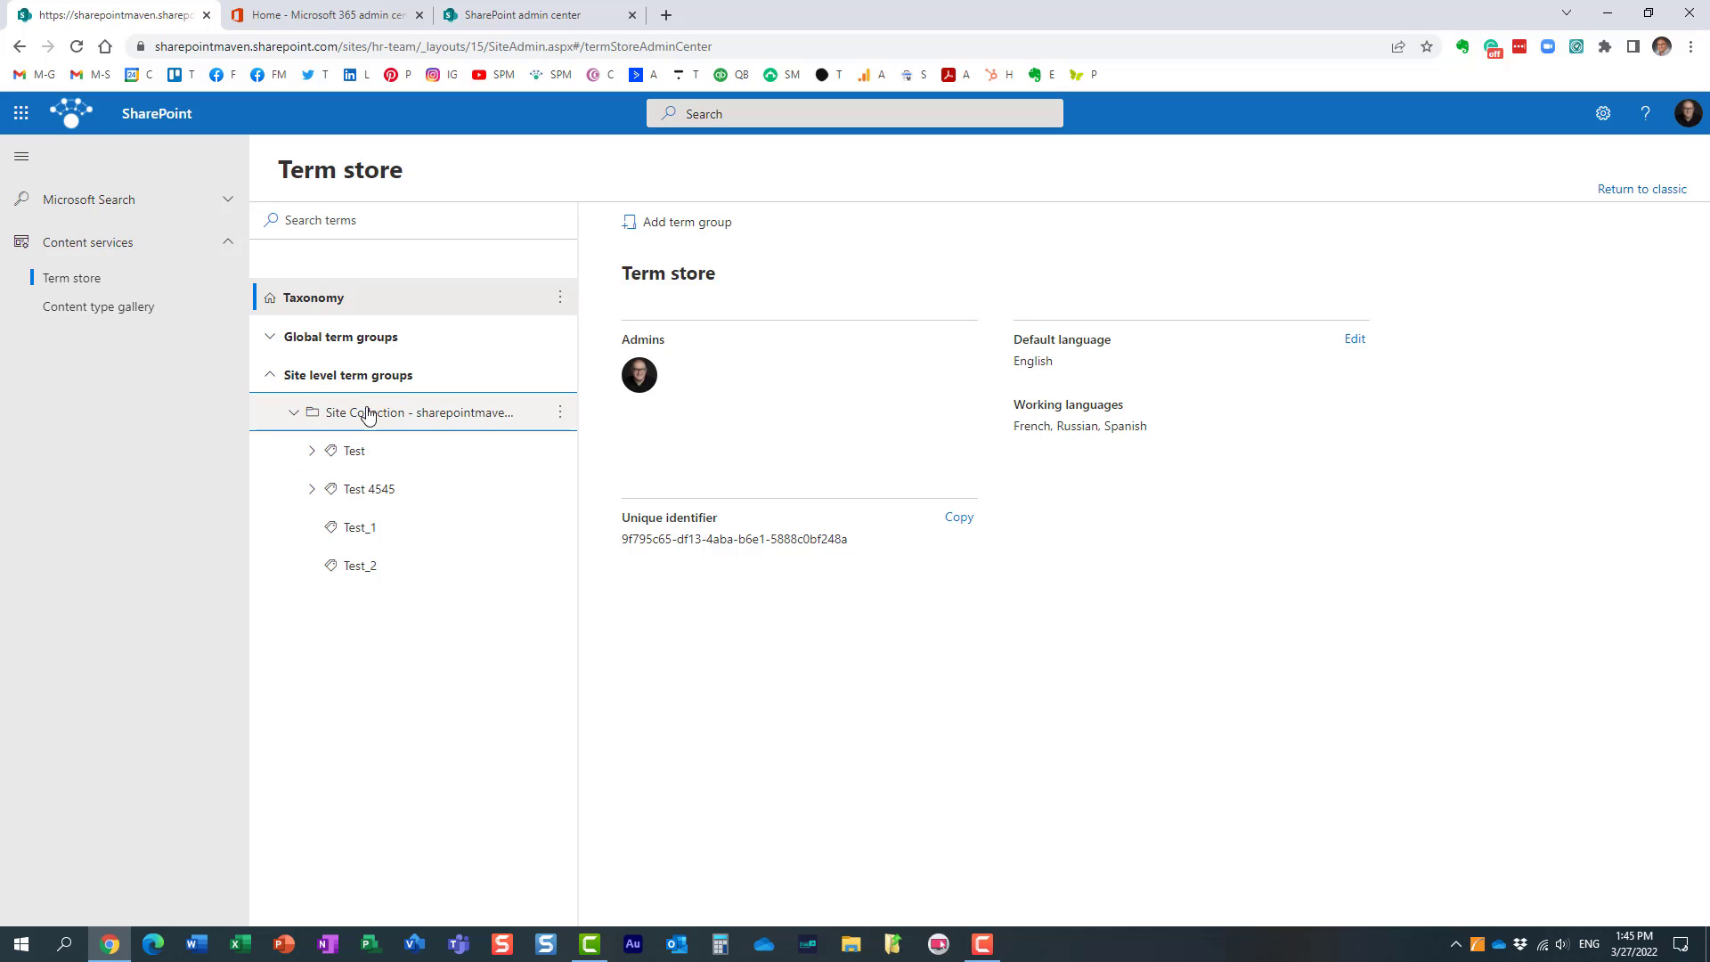
Step: Go back to the HR Team home page and reopen the site's term store by way of its content type gallery
click(19, 47)
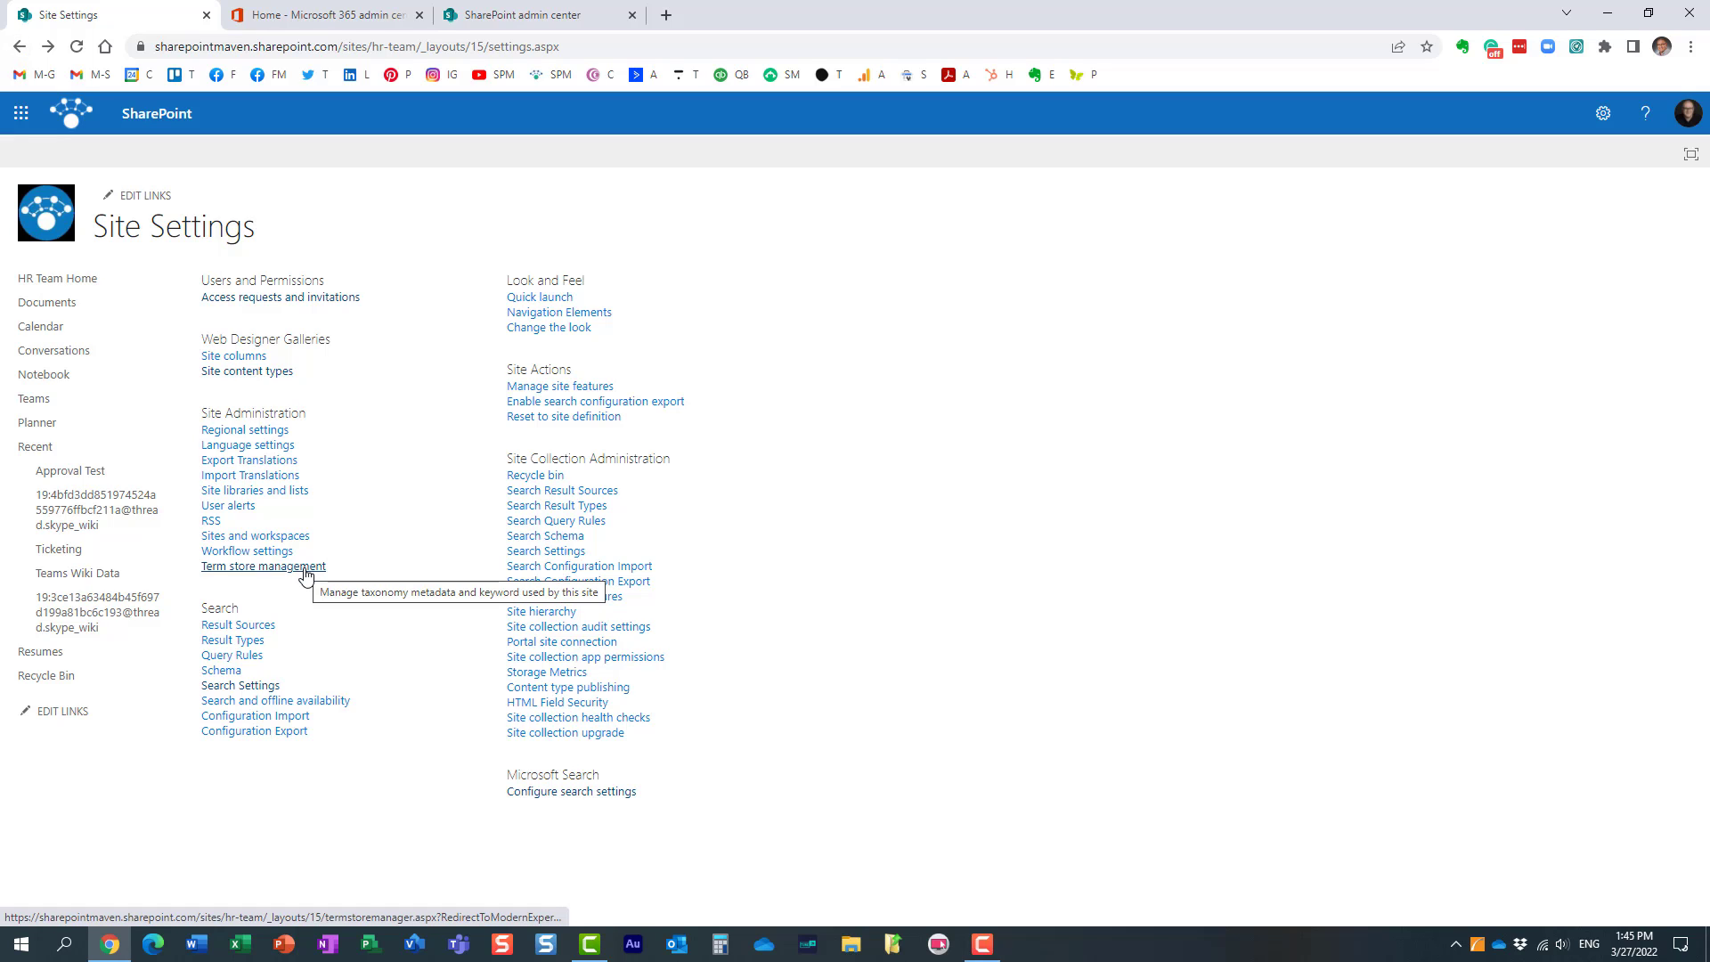
click(68, 278)
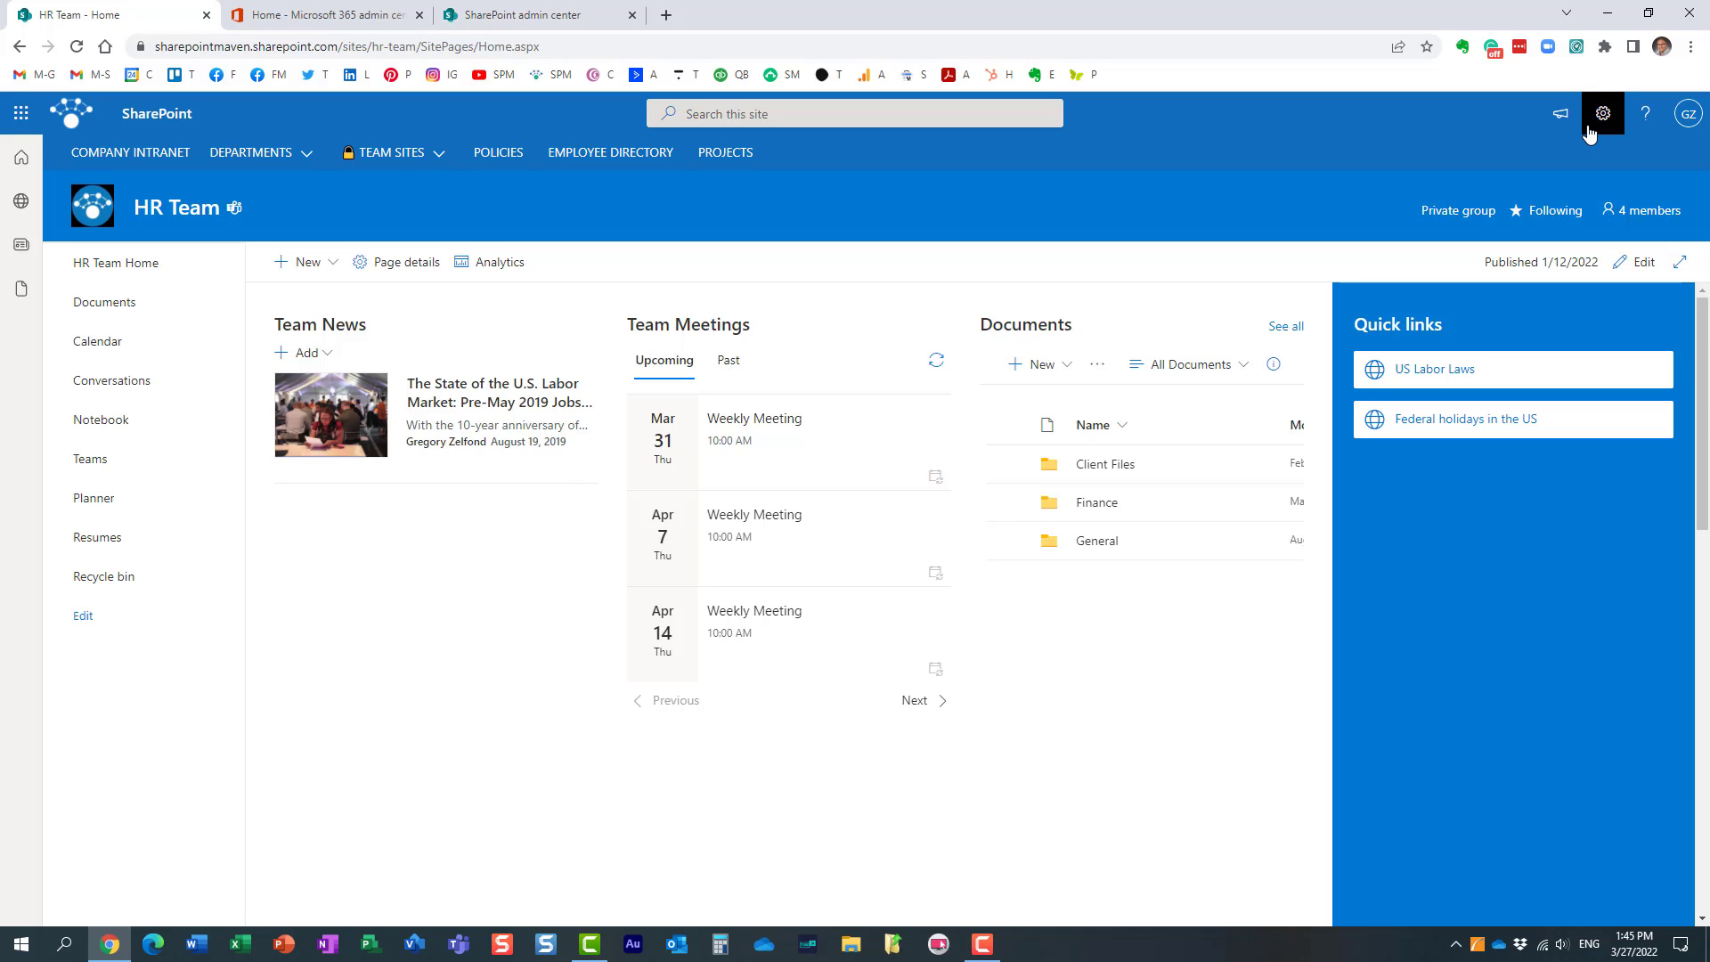
click(1614, 120)
click(1514, 300)
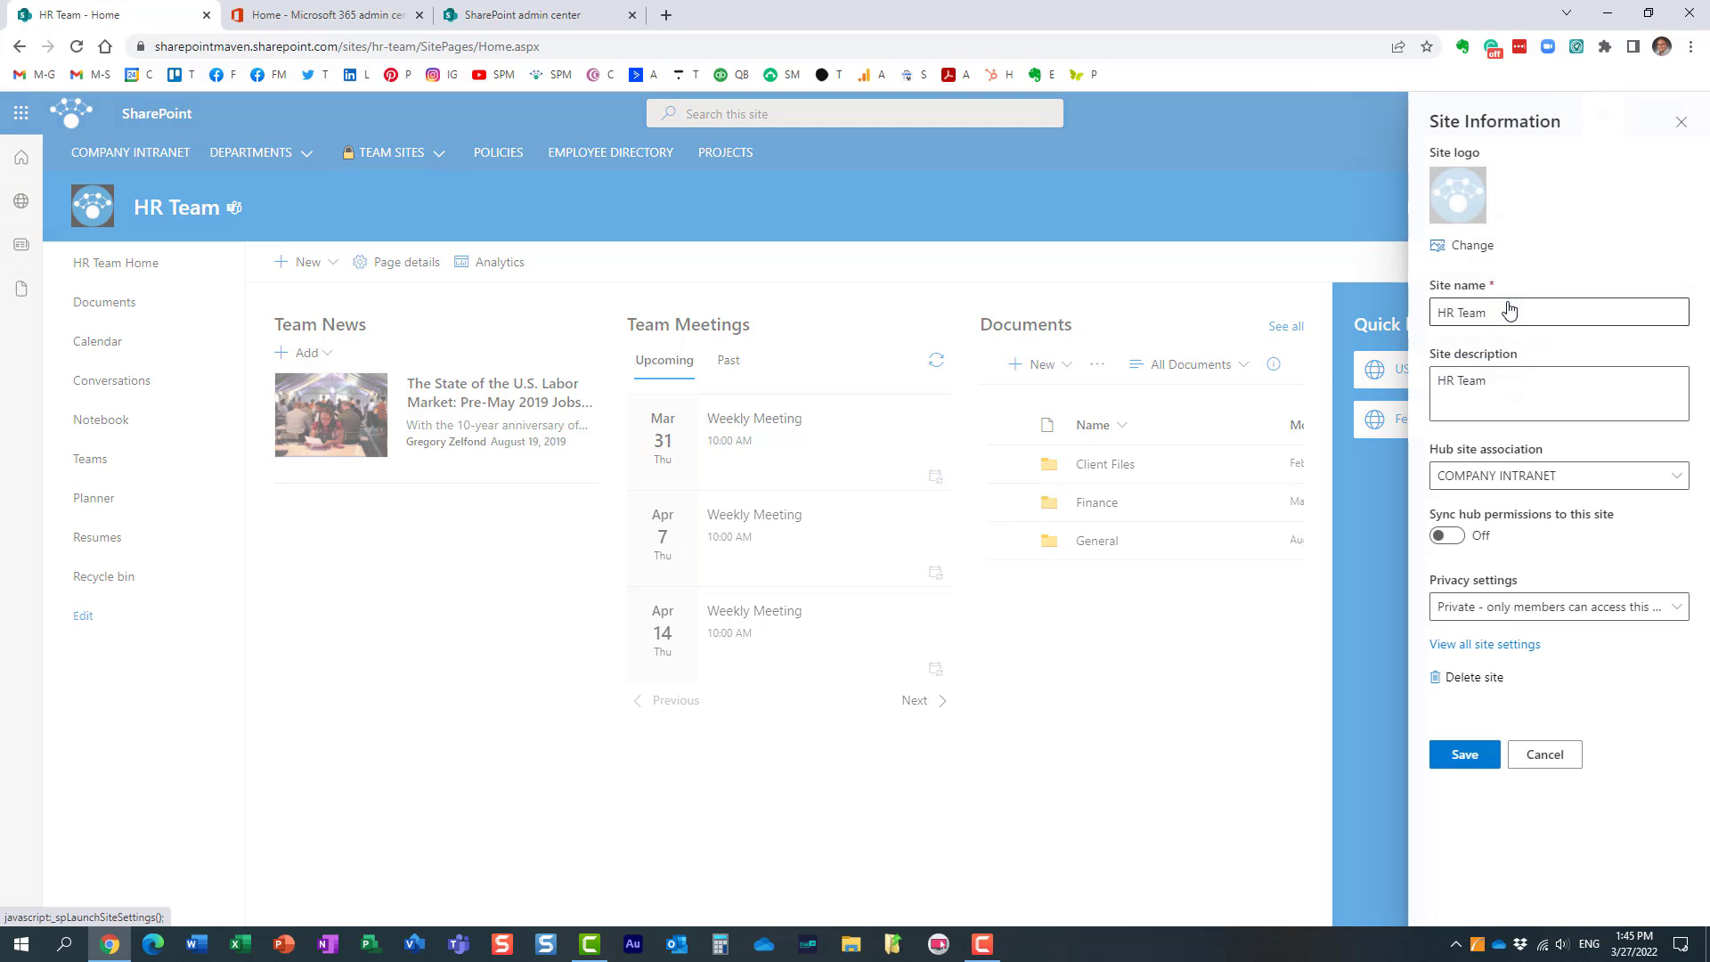
click(1515, 648)
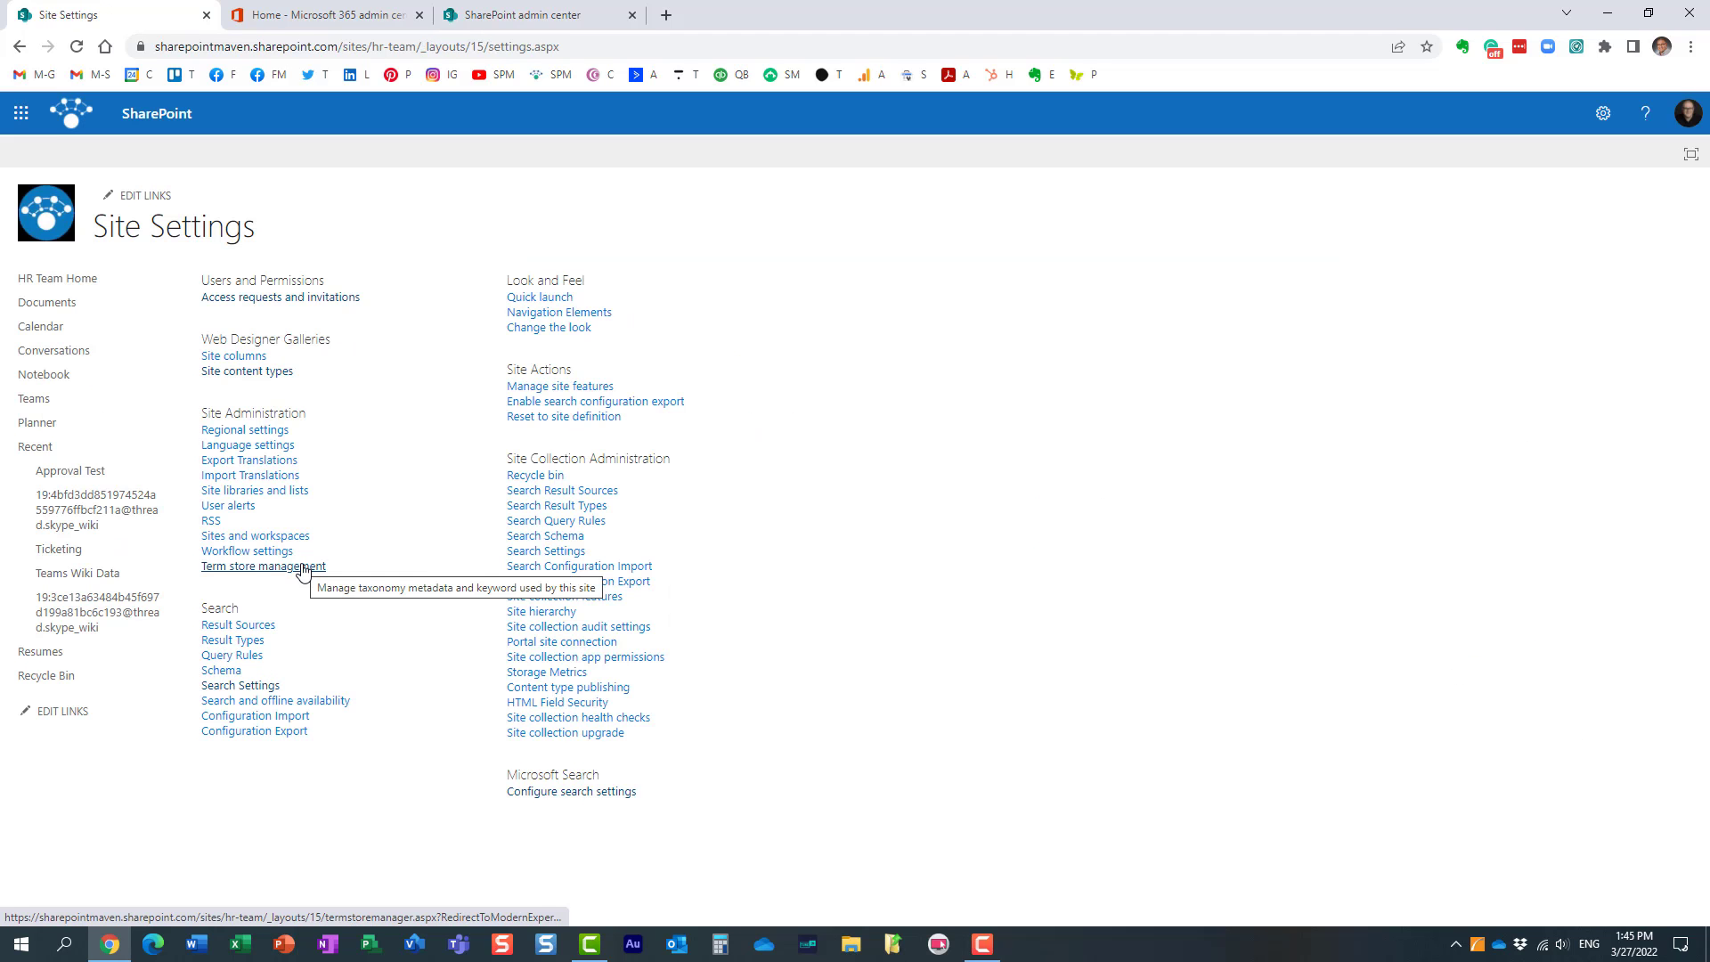
click(261, 375)
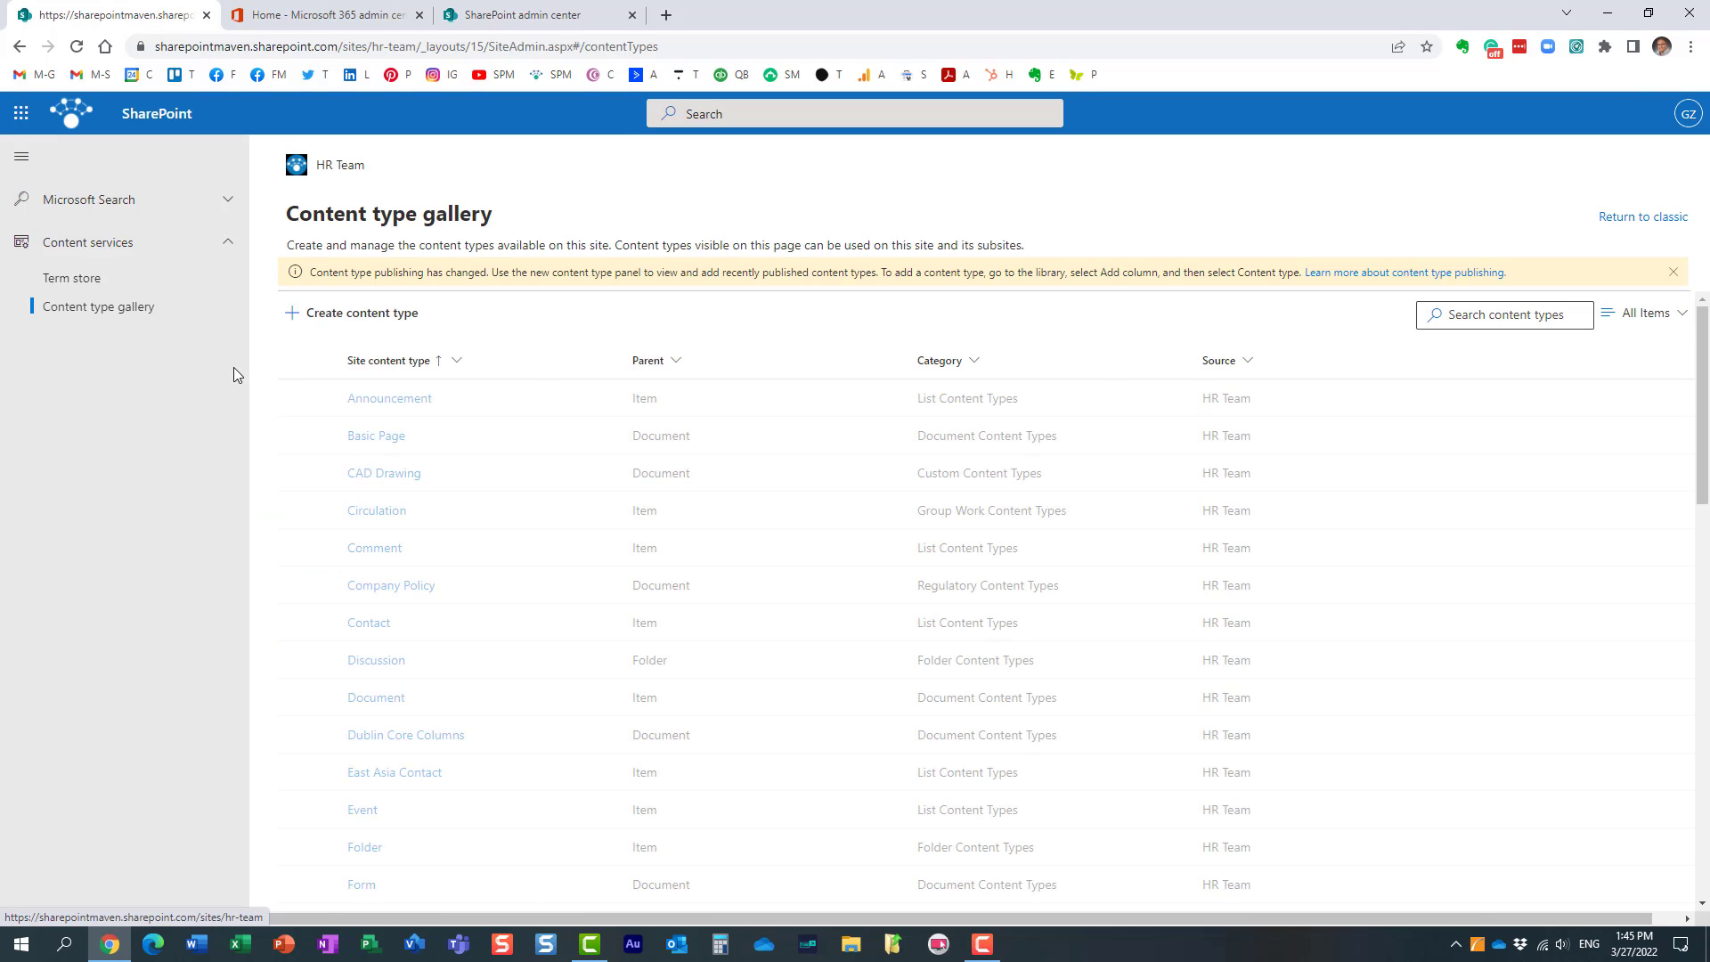
click(99, 281)
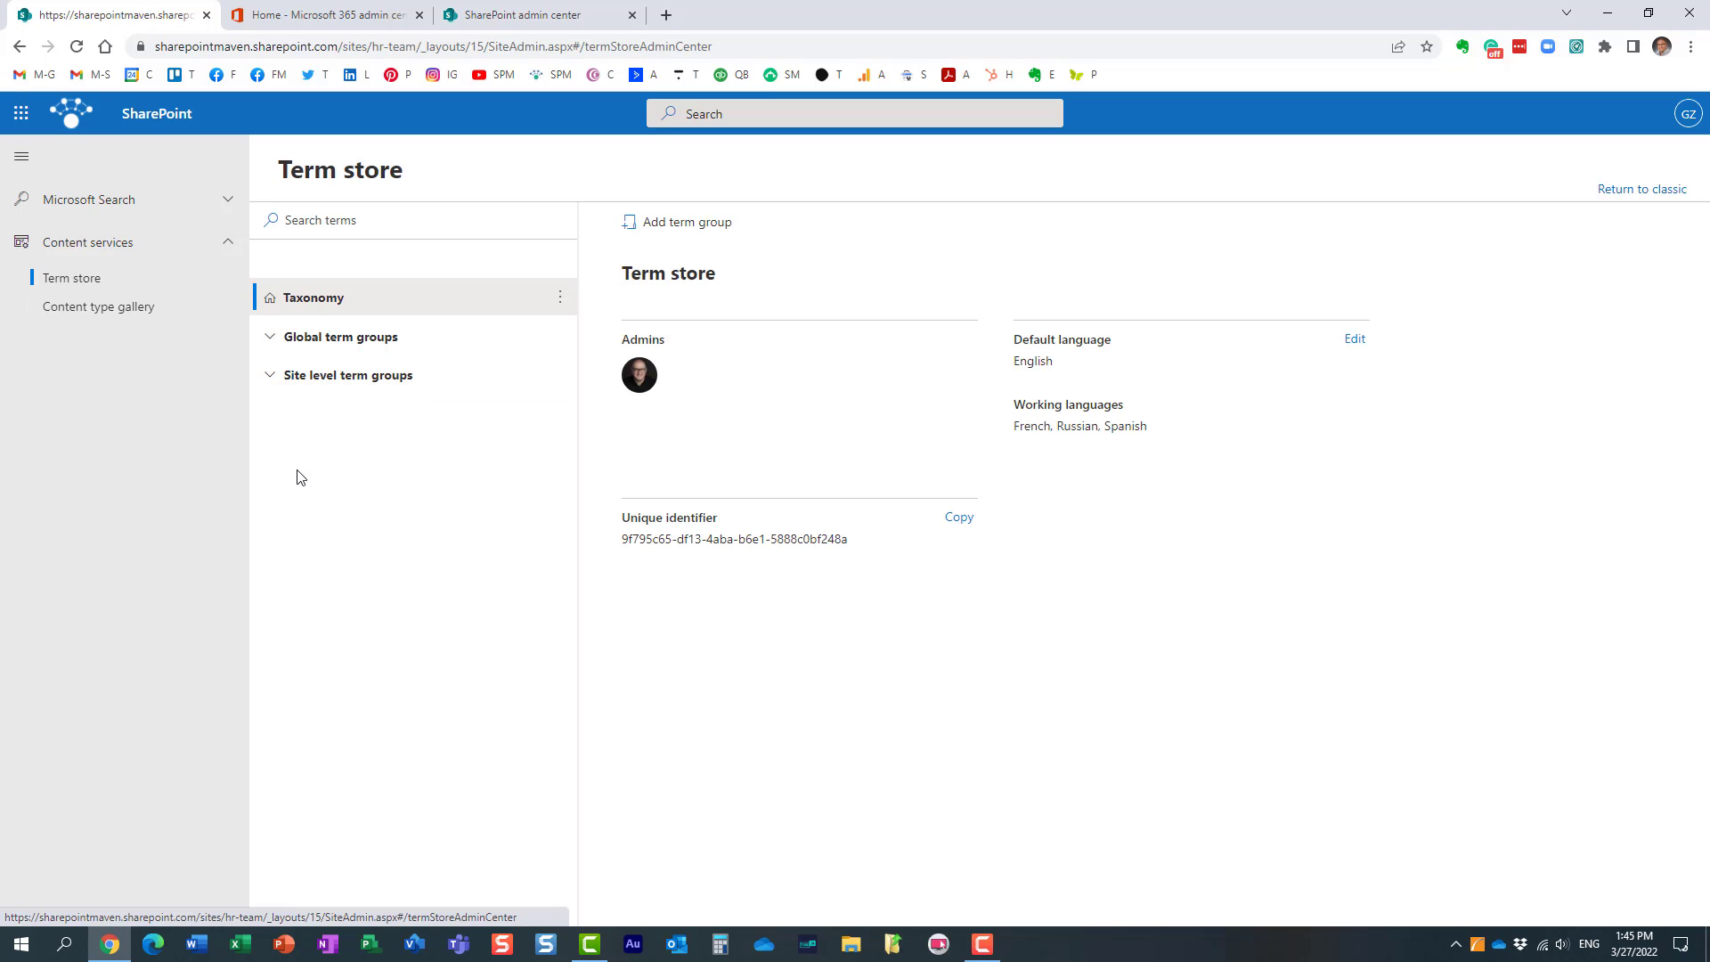
Step: Expand the site collection group under the site level term groups and widen the term tree to fit its full name
click(272, 377)
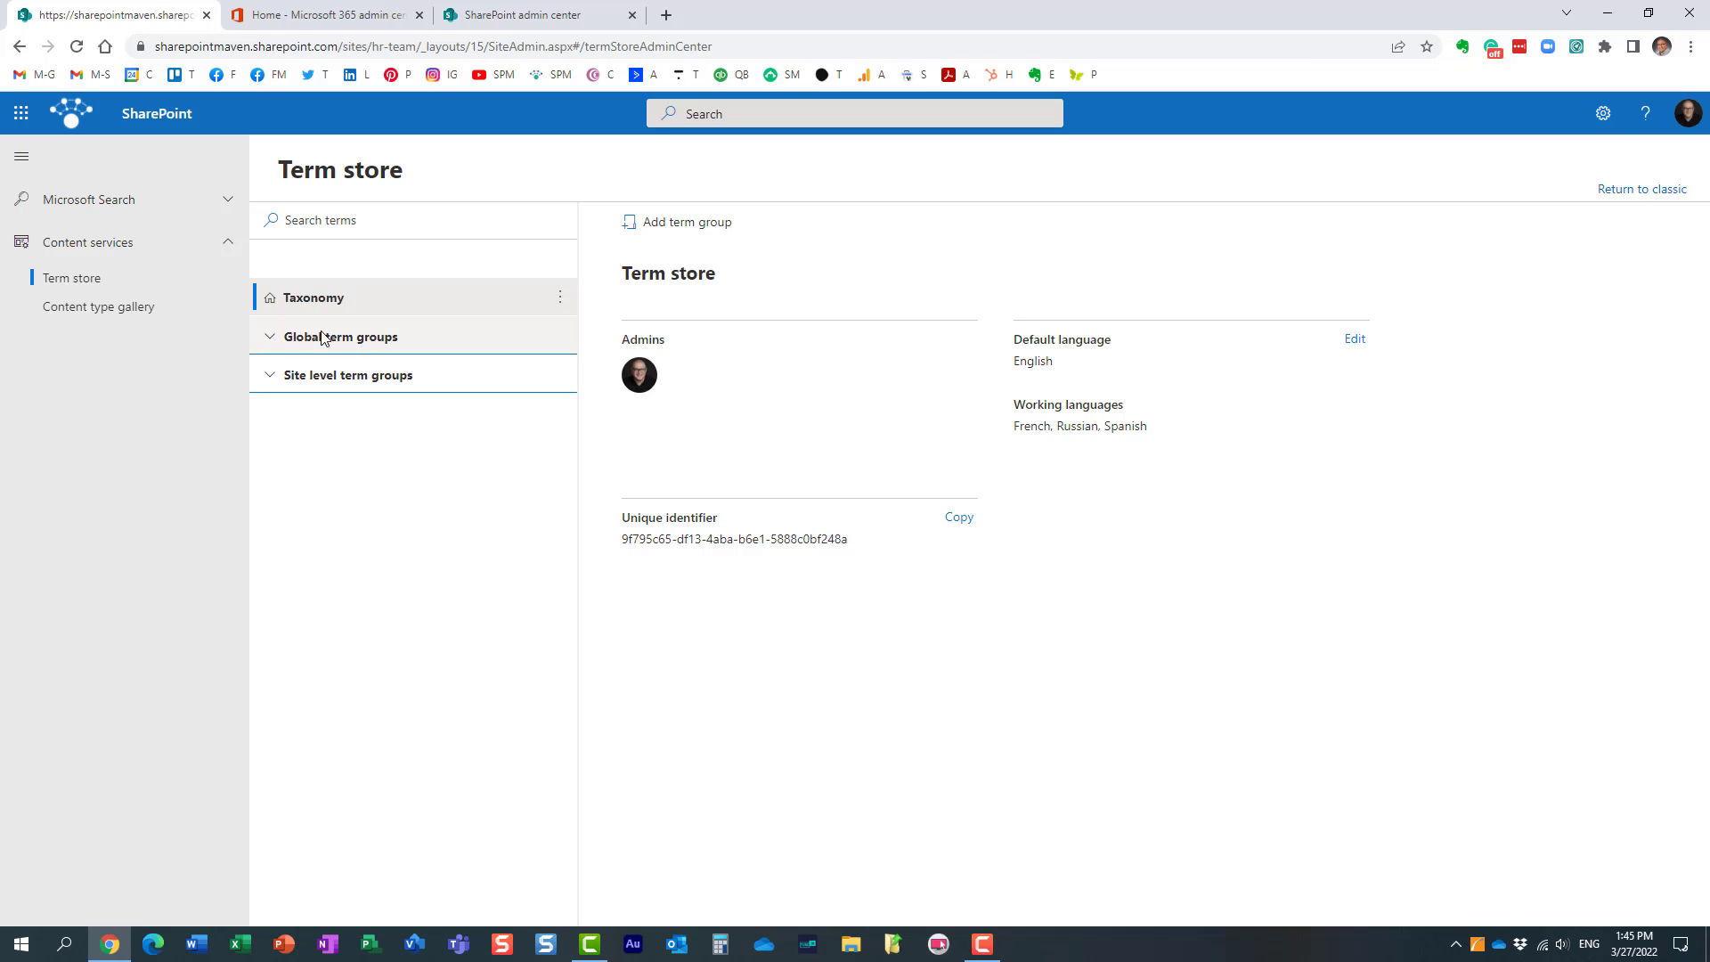
click(272, 377)
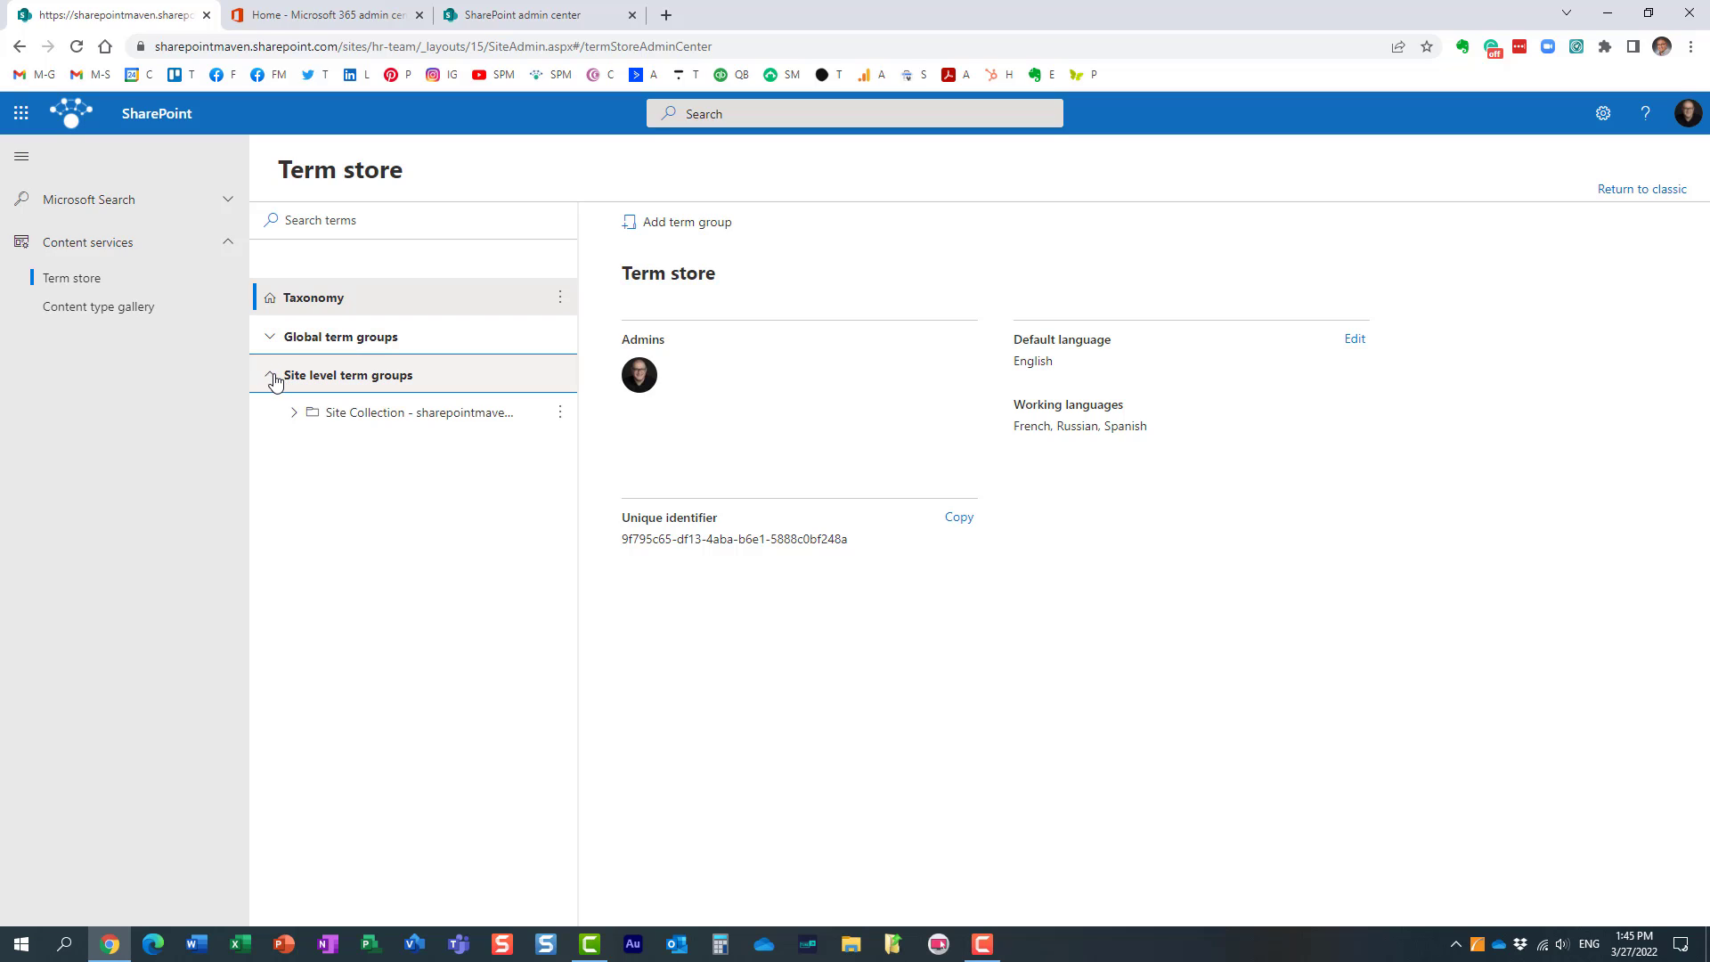
click(292, 415)
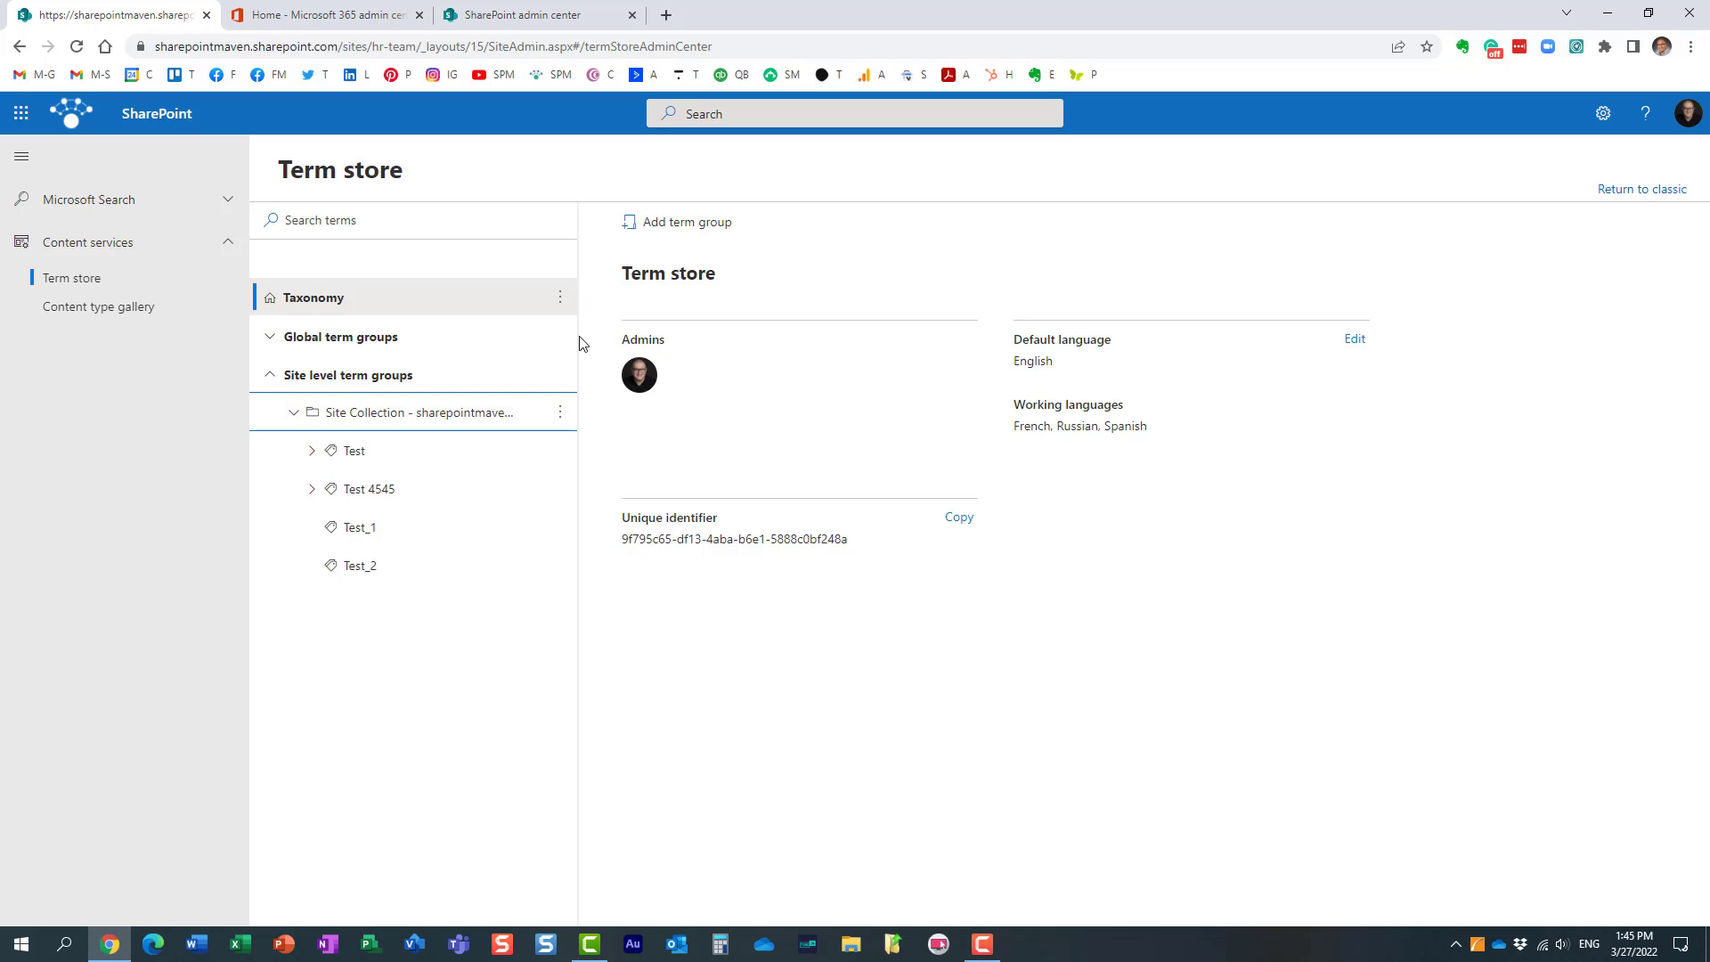
drag(580, 336, 783, 342)
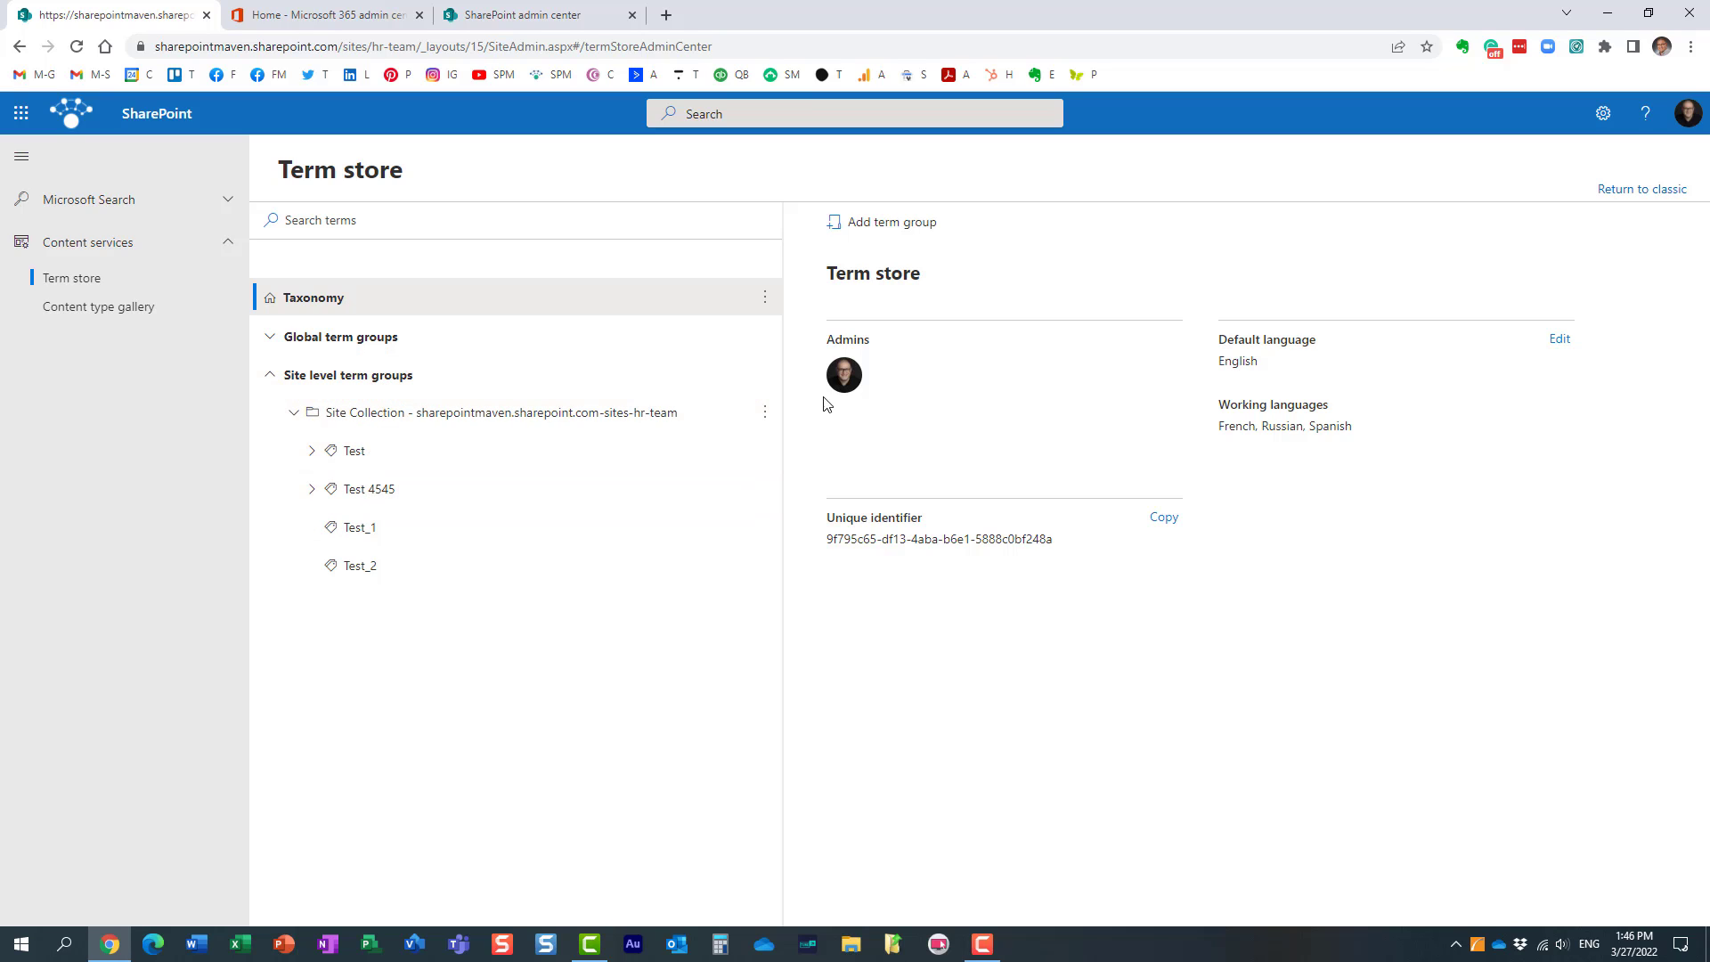
Step: Add a term set named Doc Type to the HR Team site collection group
click(766, 419)
click(774, 446)
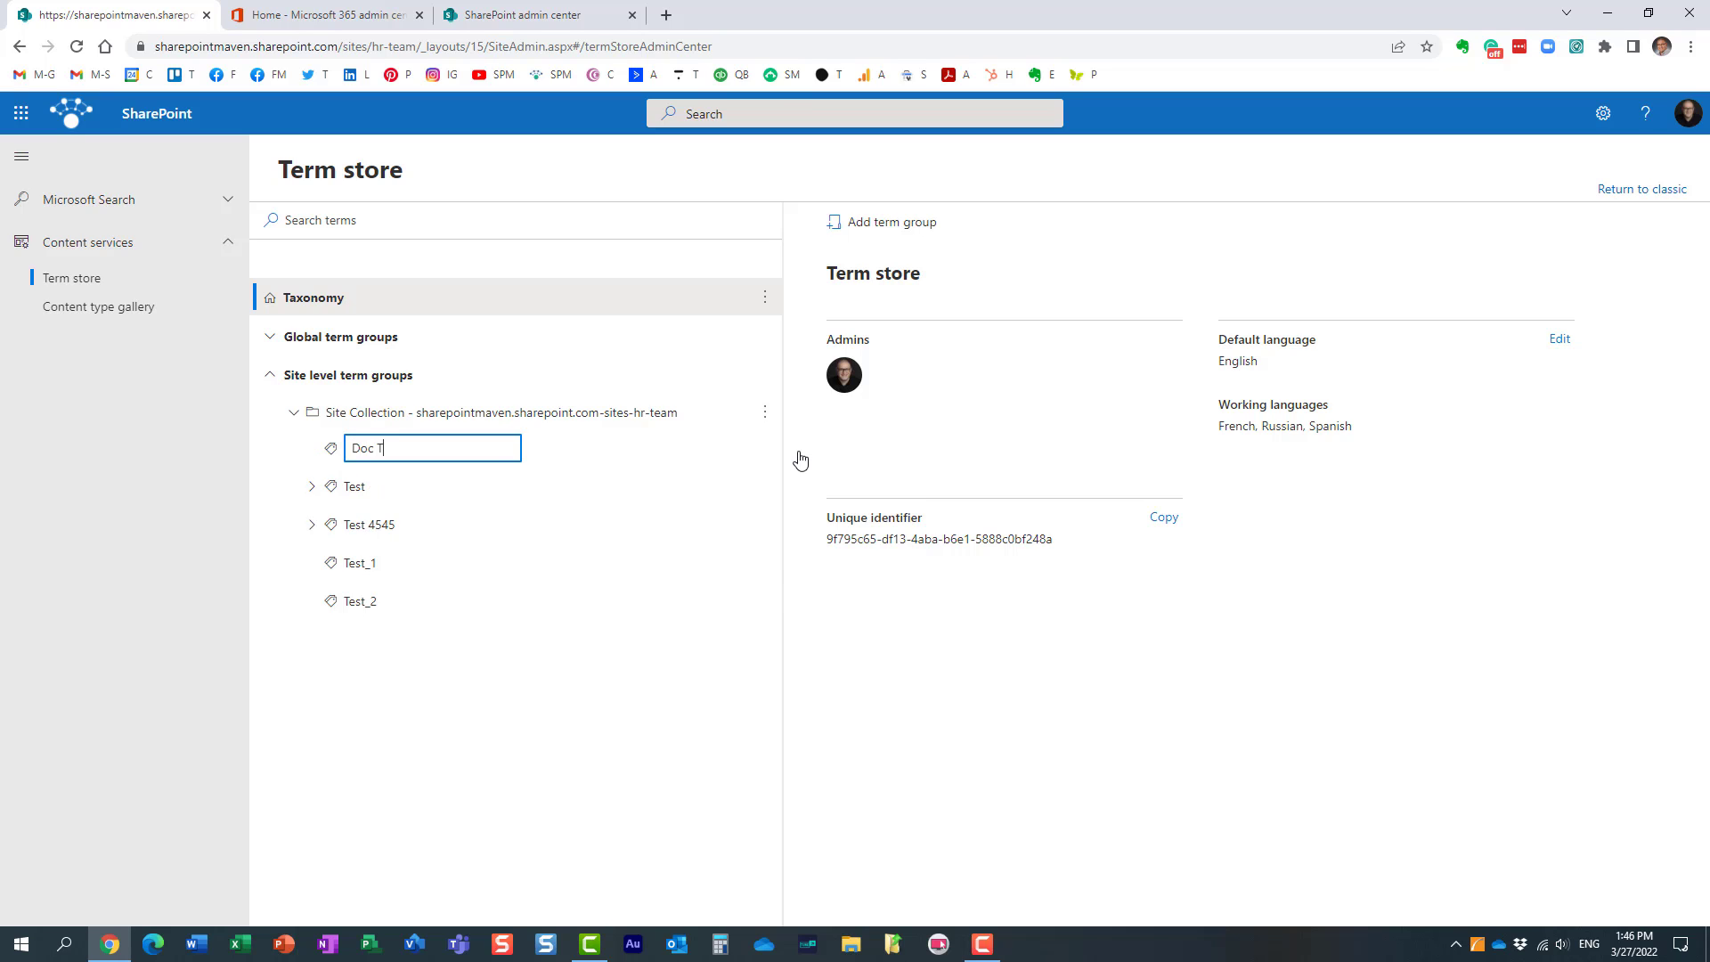
key(Return)
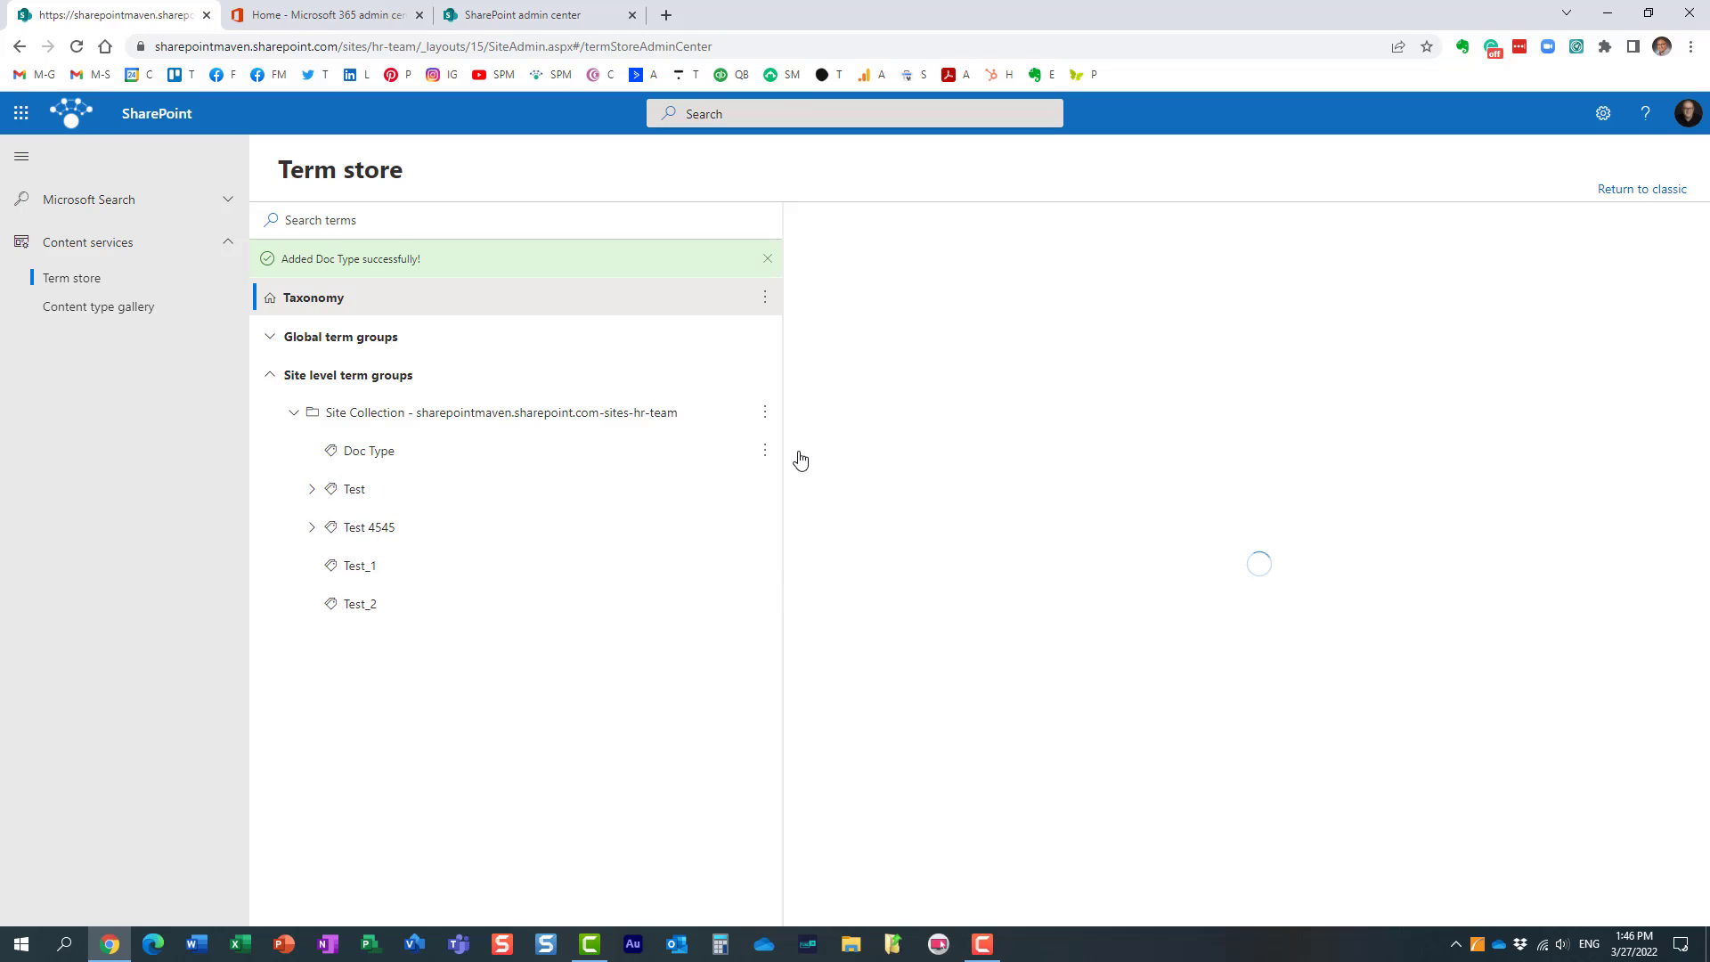
Step: Add the terms Agenda and Invoice to the Doc Type term set
click(766, 454)
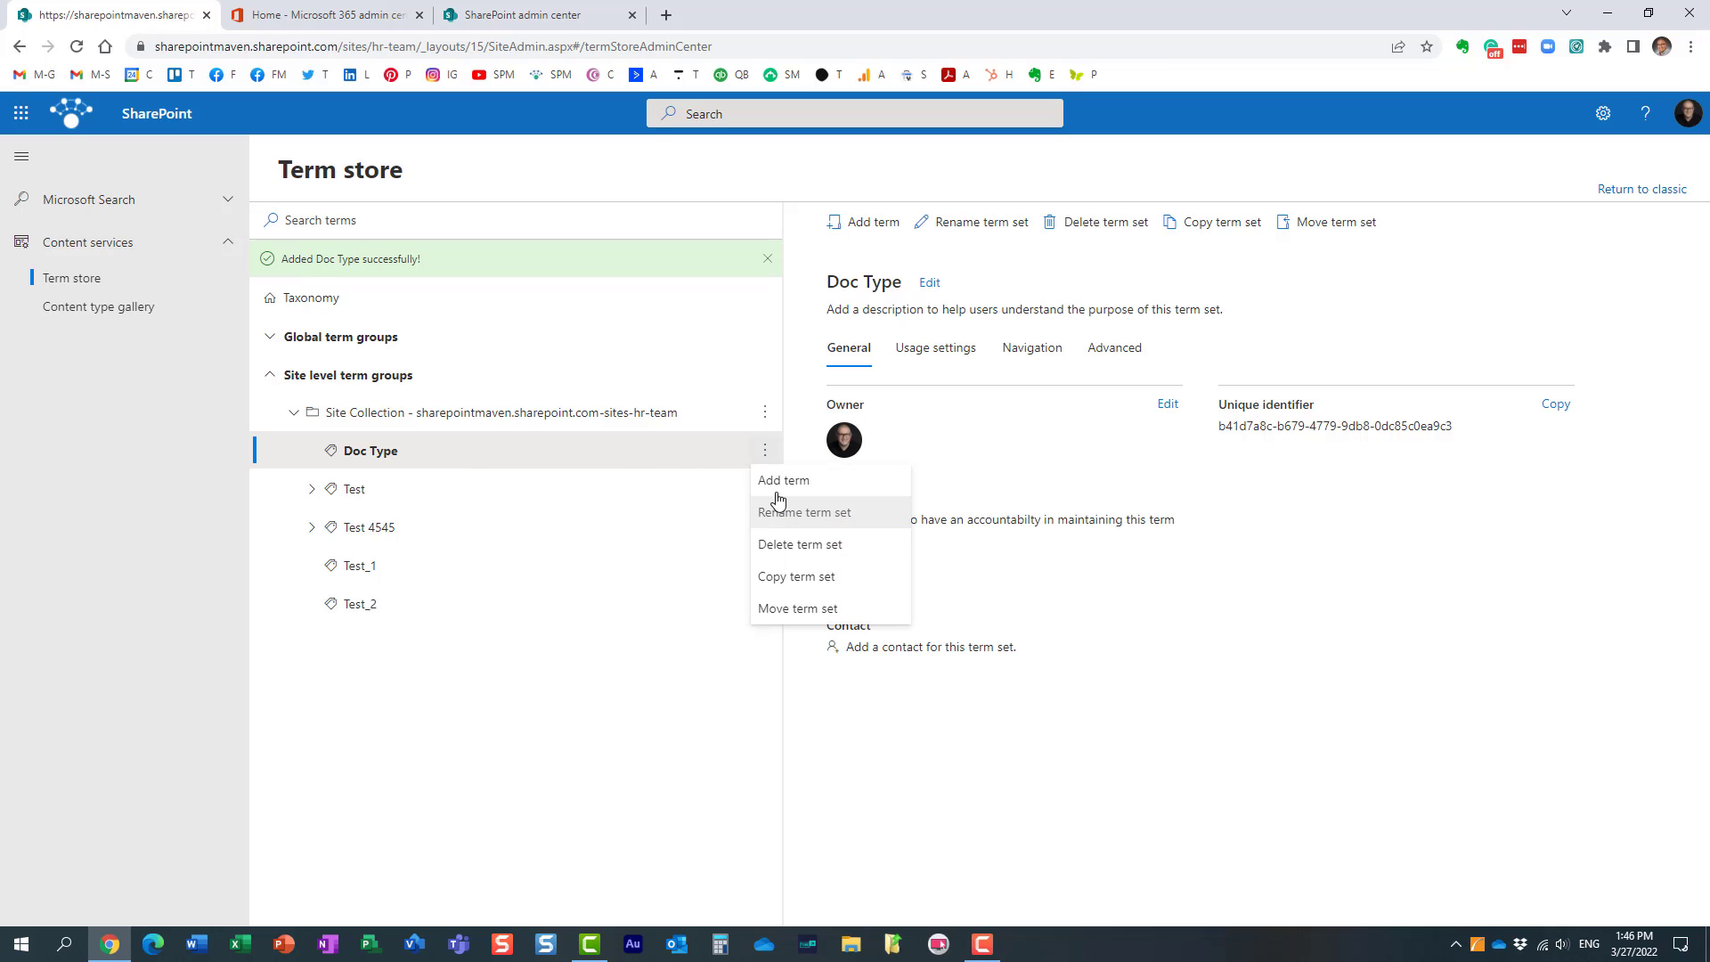
click(777, 485)
text(Agenda)
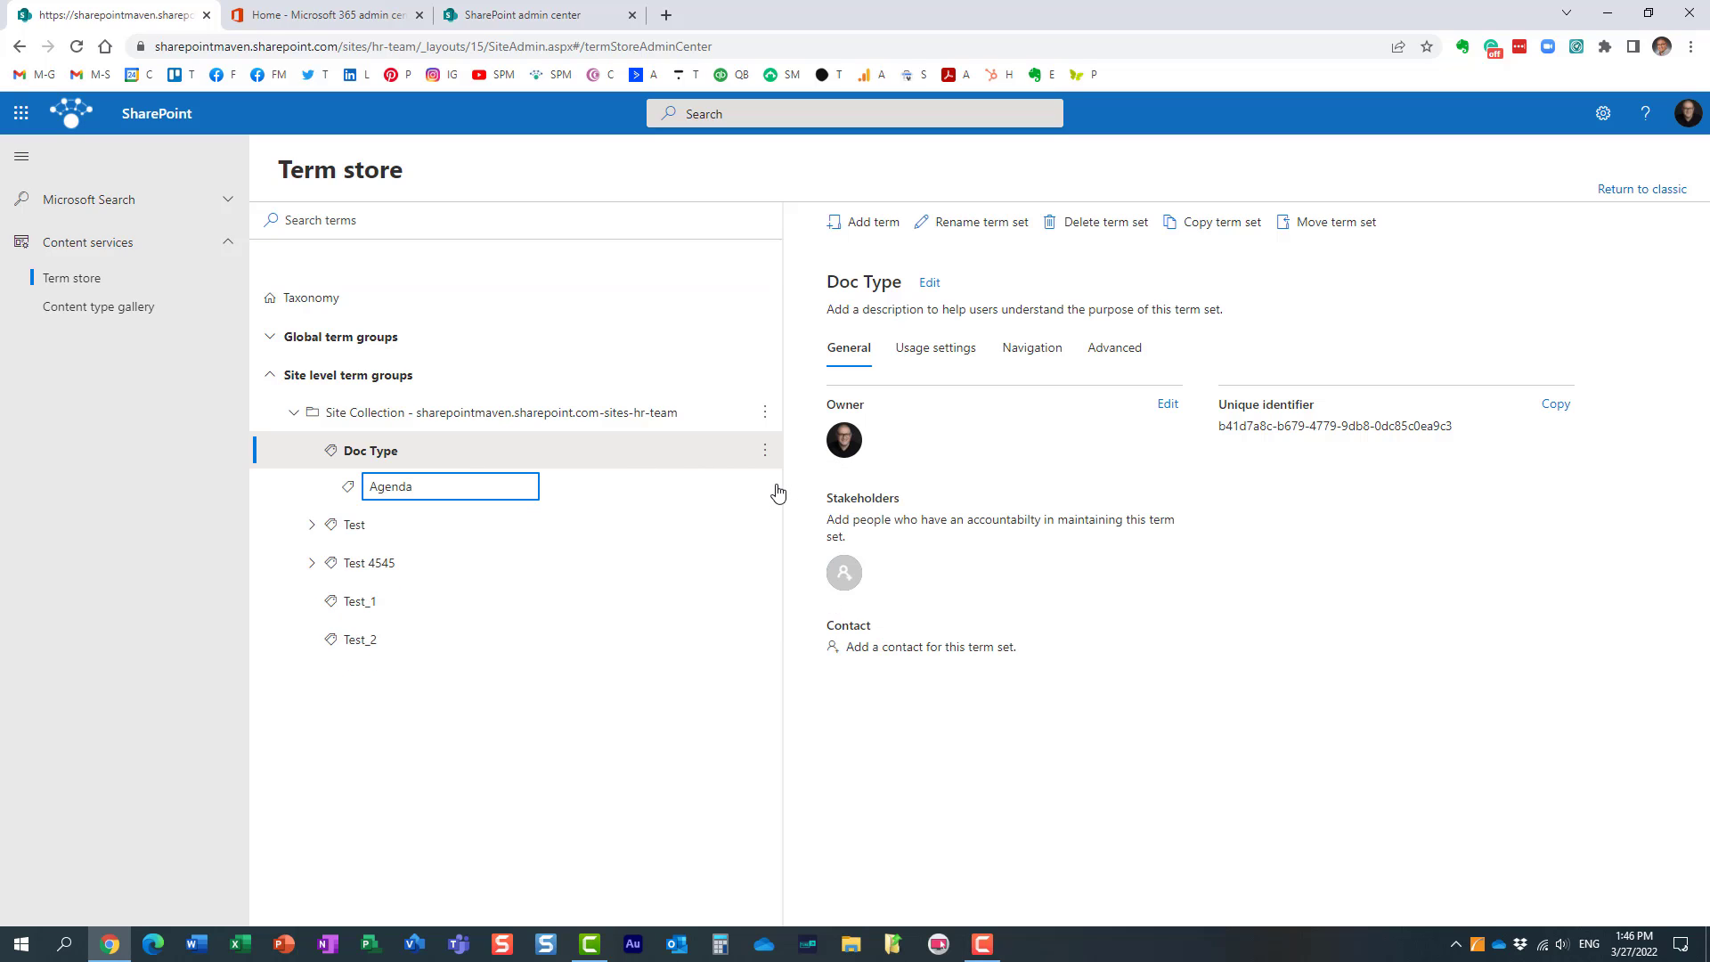
key(Return)
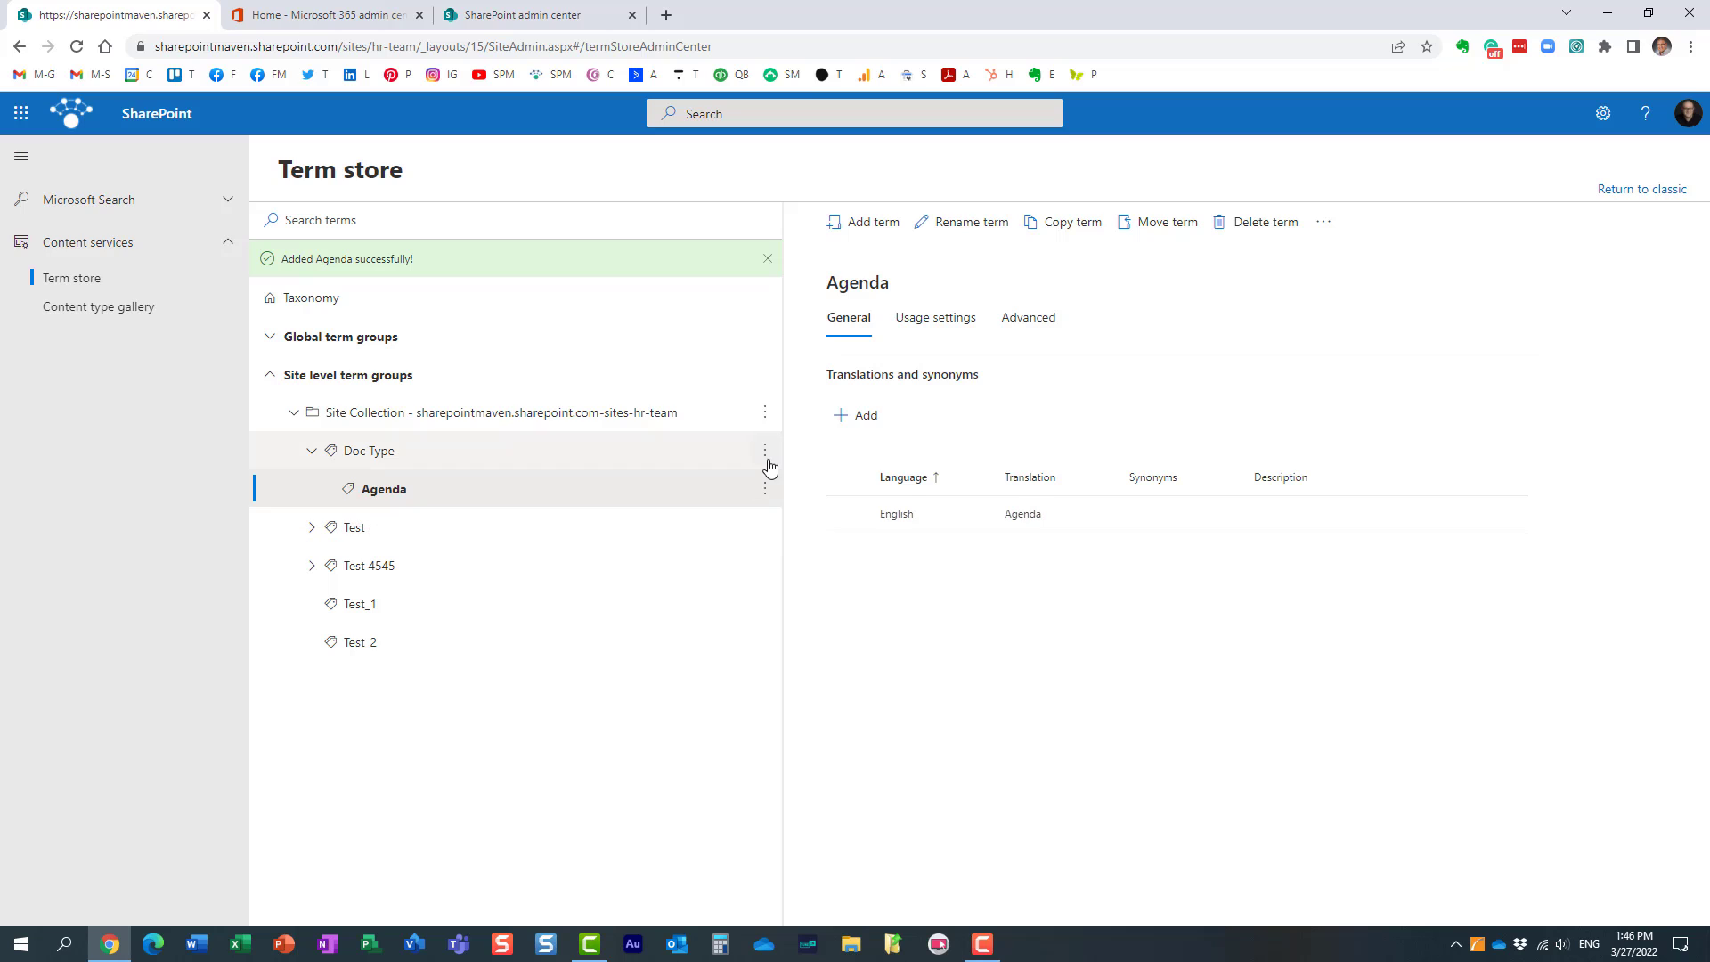
click(765, 450)
click(785, 482)
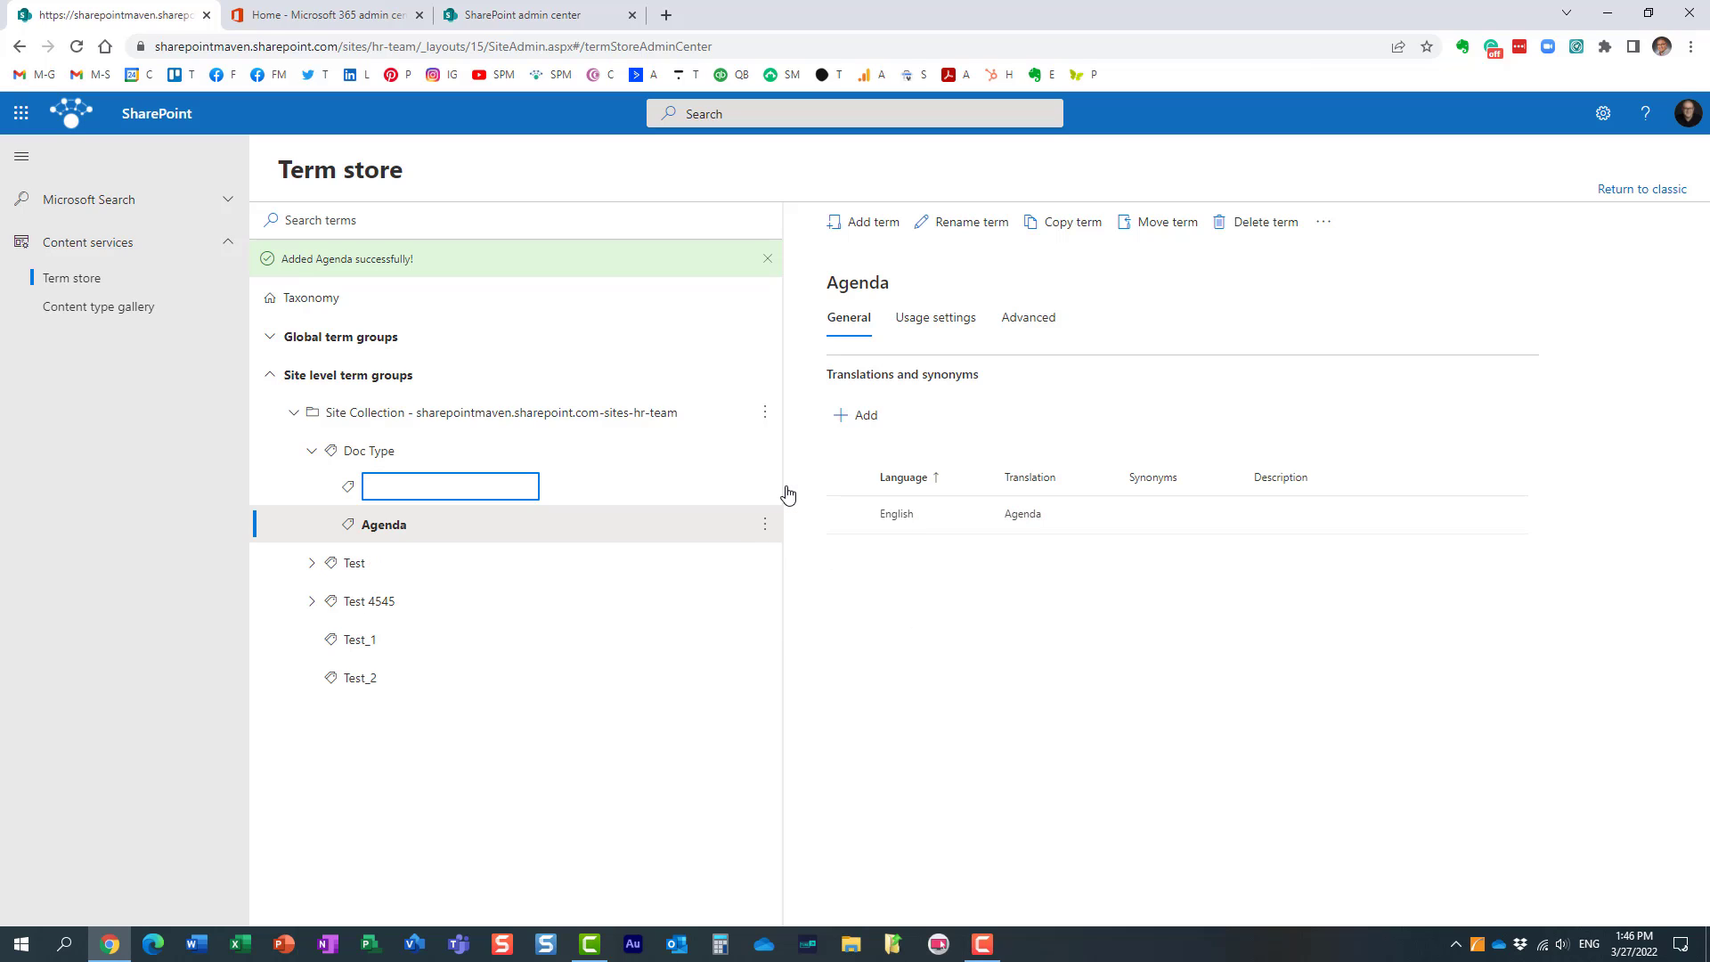
text(Invoice)
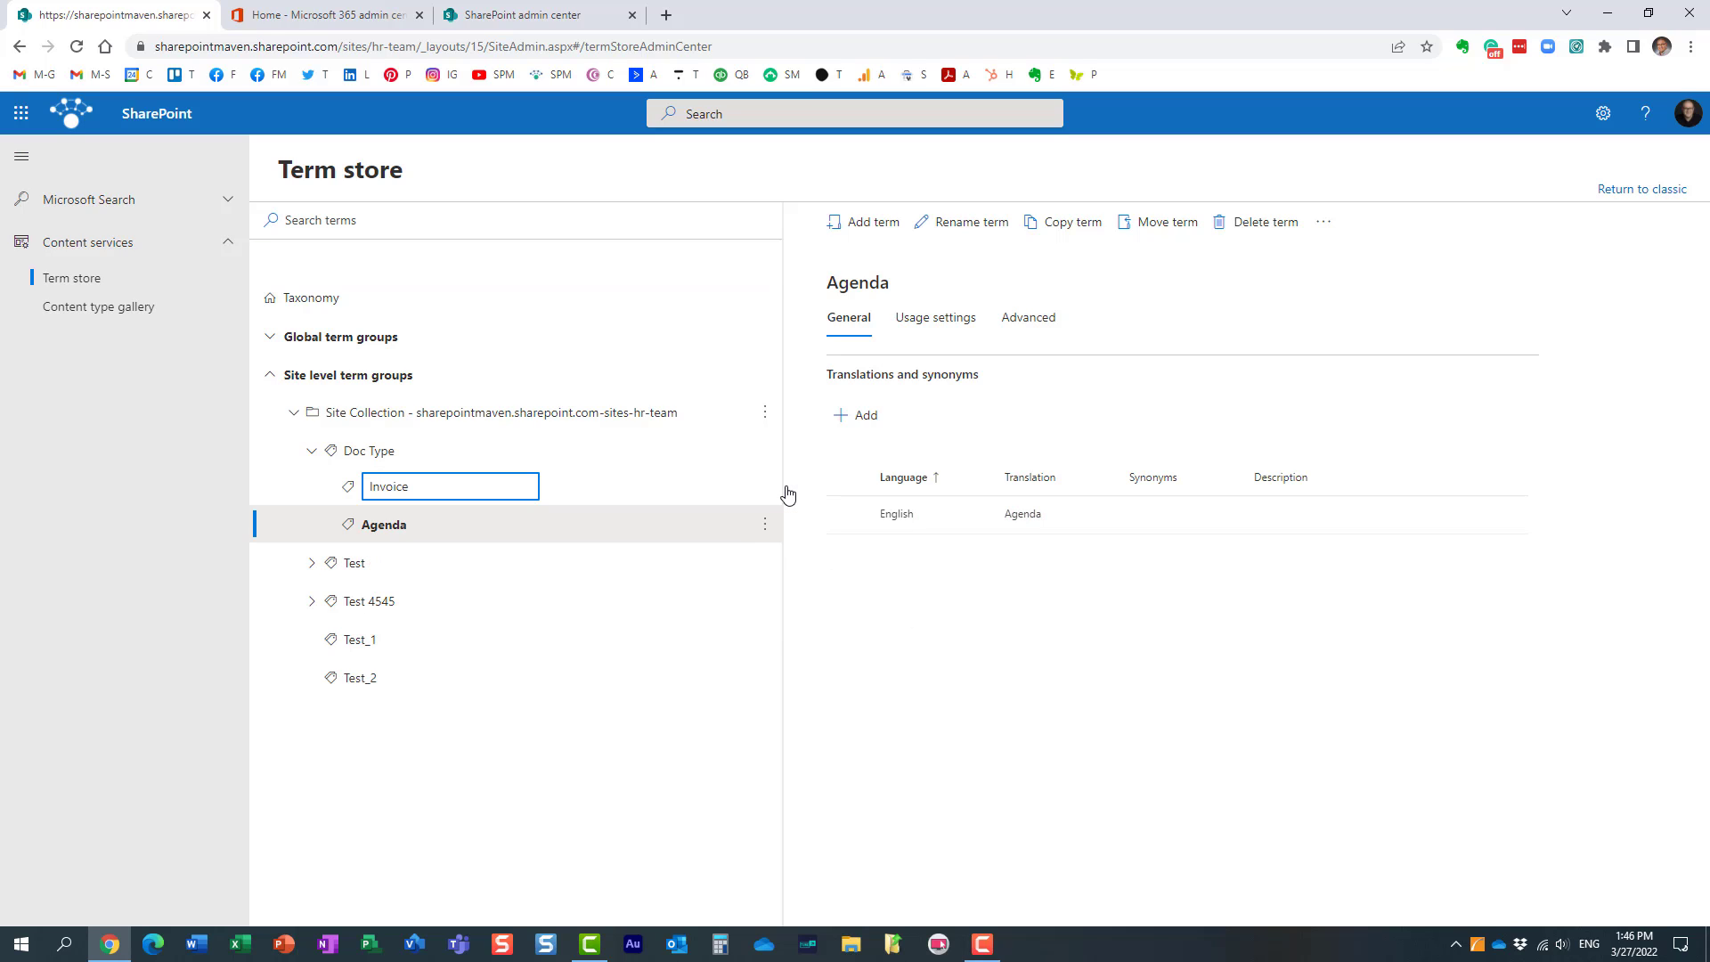
key(Return)
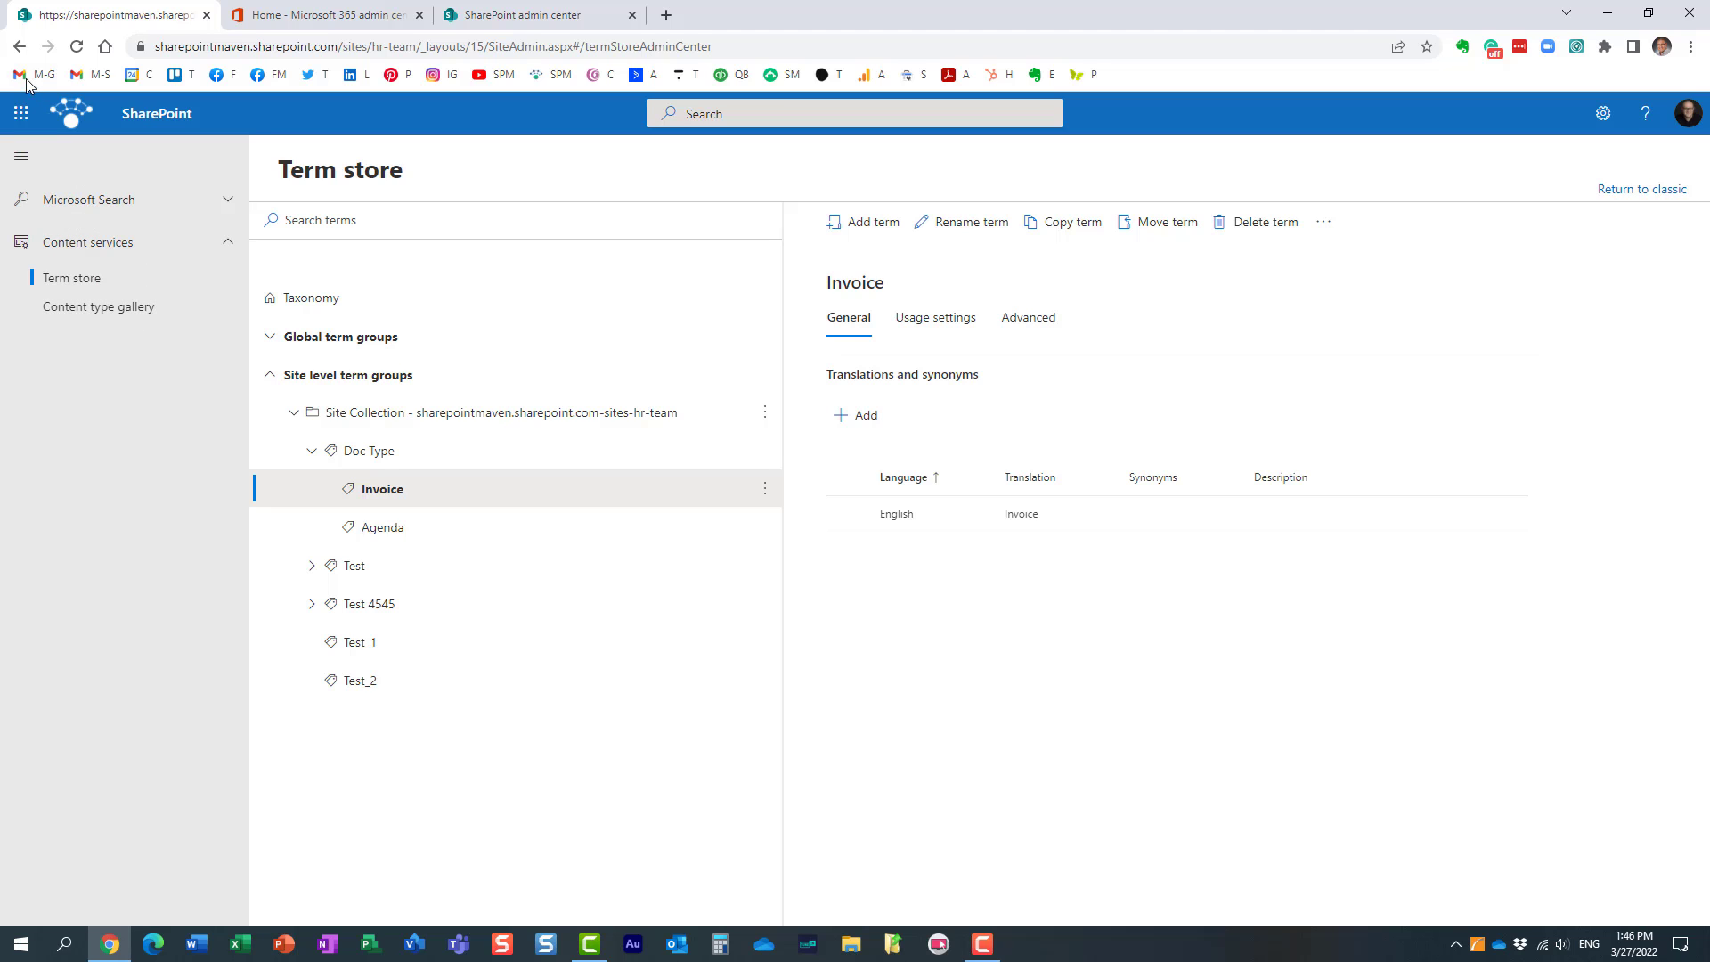
Step: Leave the term store and return to the HR Team home page by way of the site settings
click(17, 47)
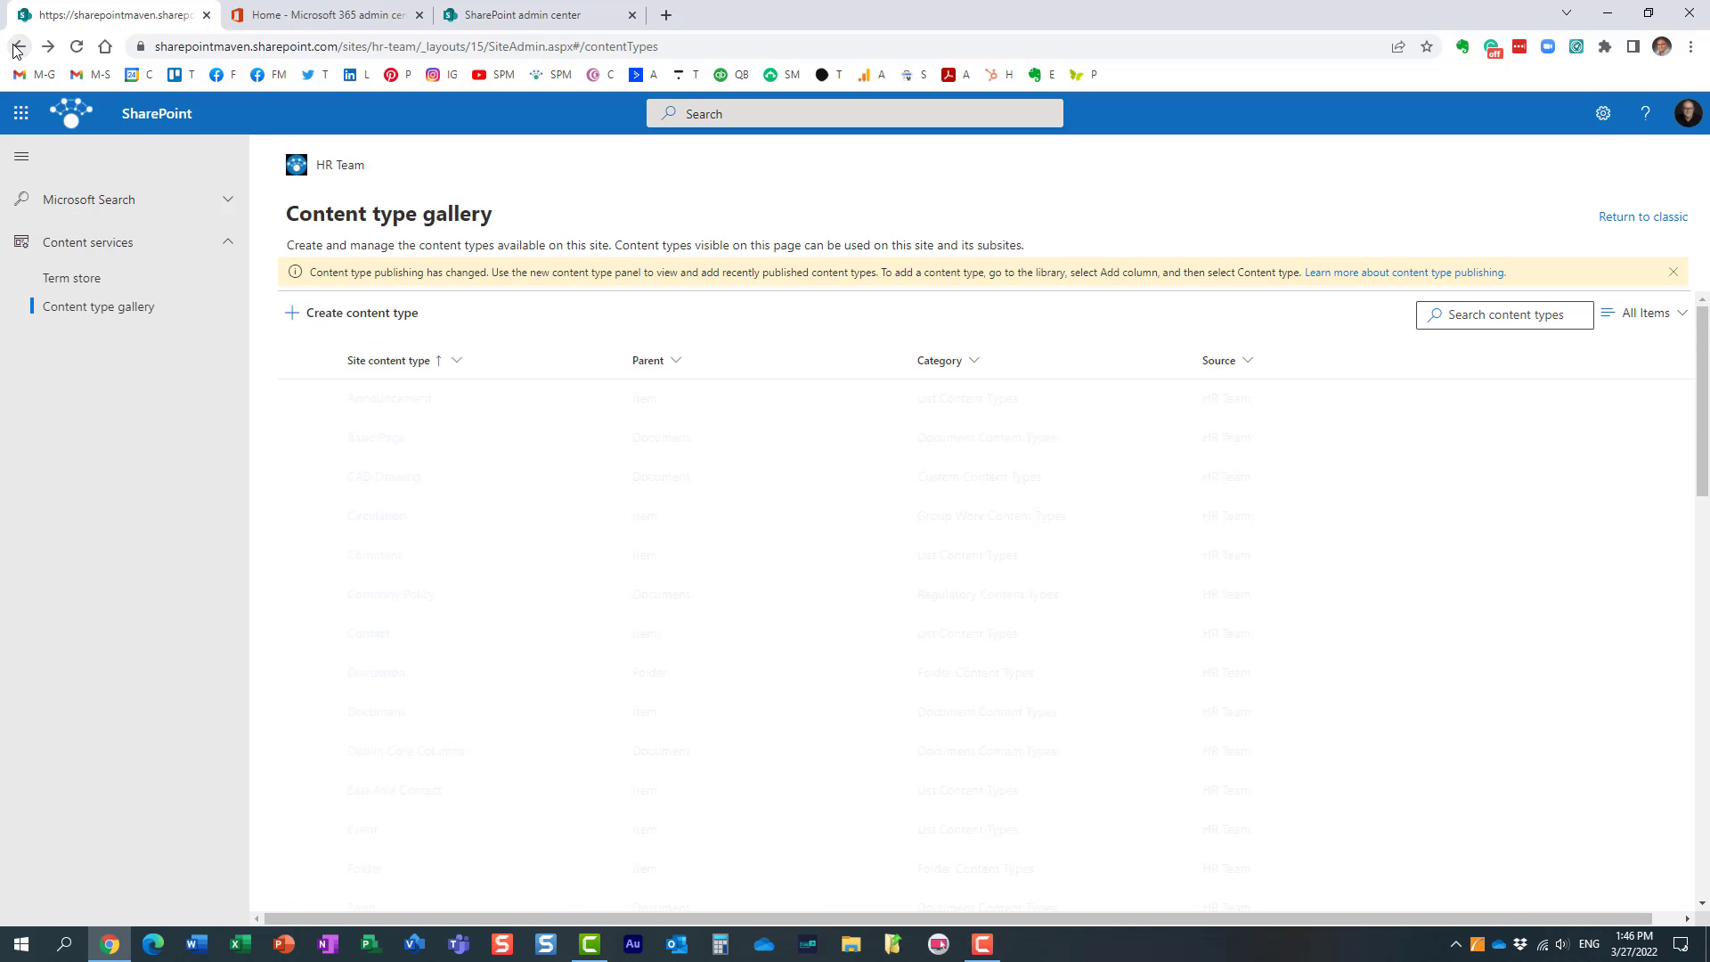
click(19, 49)
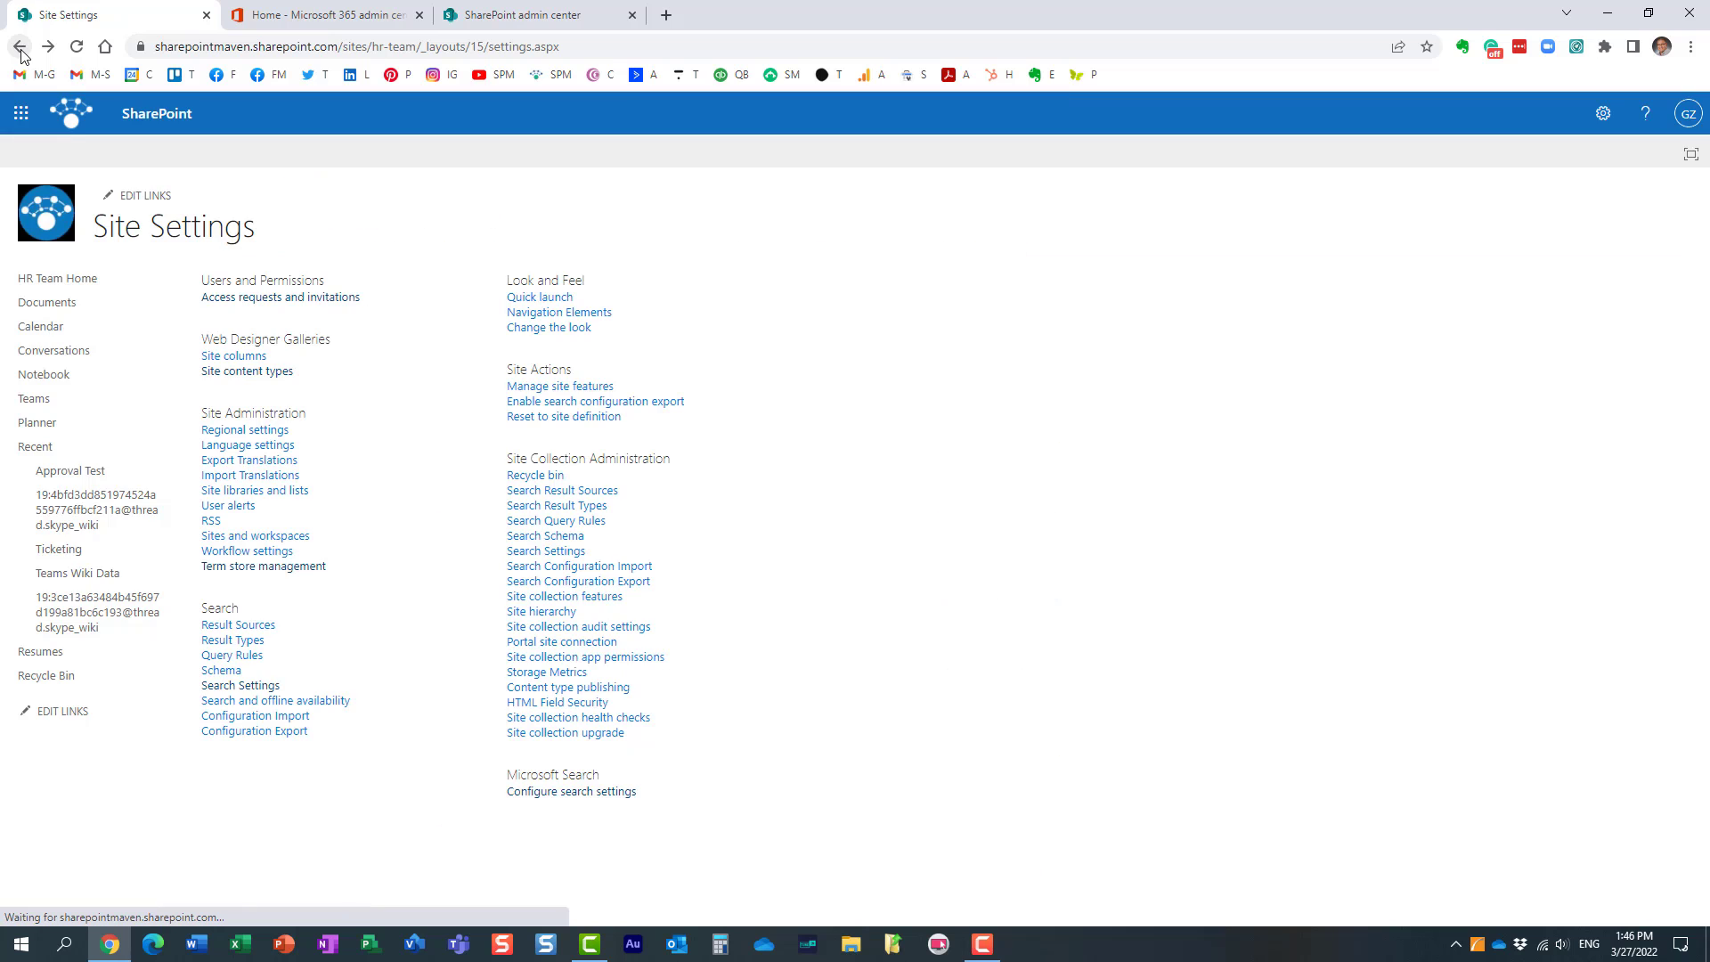
click(79, 285)
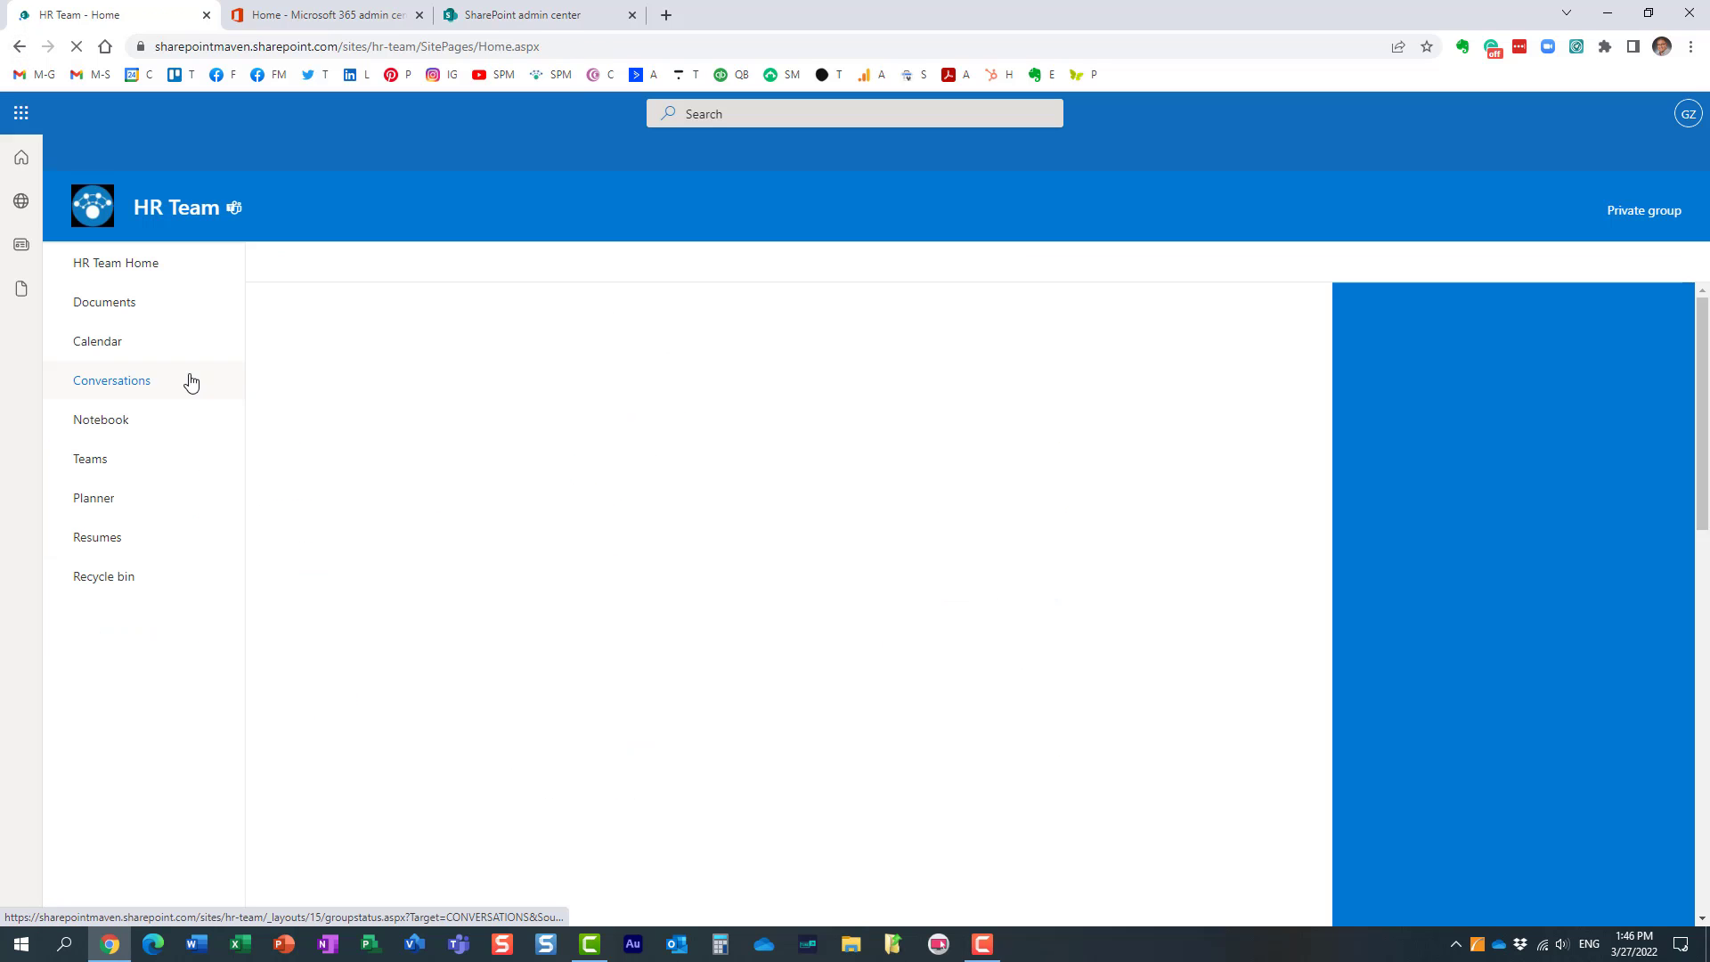
Step: Create a document library named Some docs on the HR Team site, shown in the site navigation
click(299, 265)
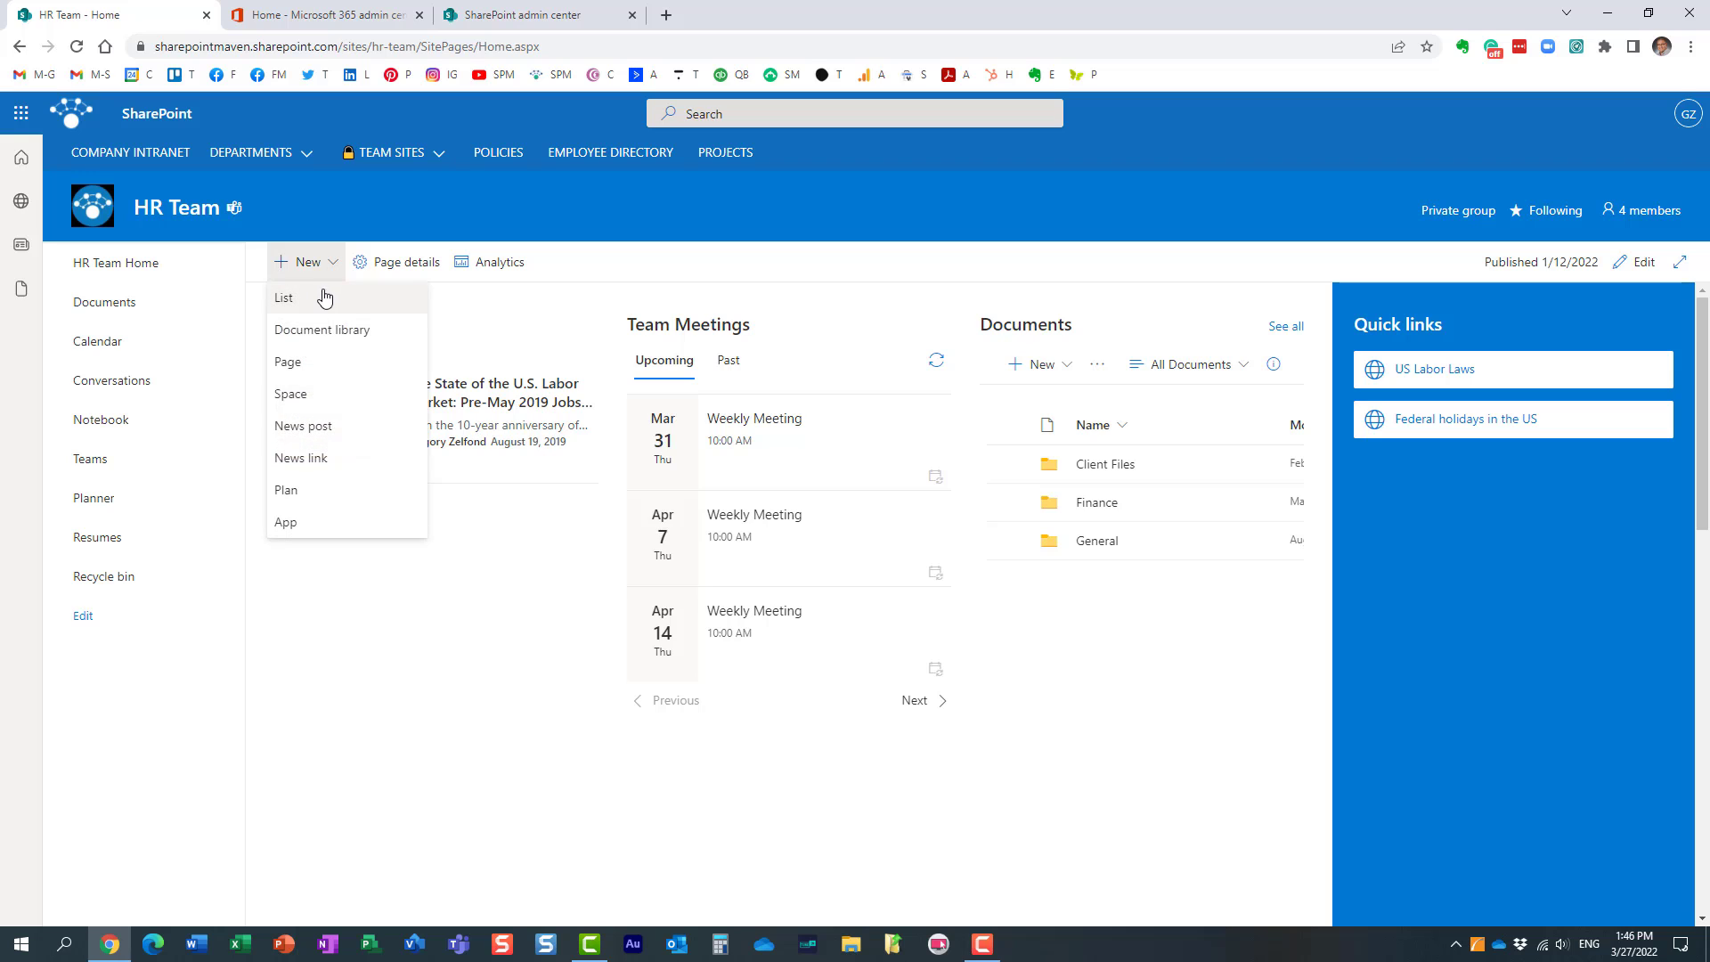
click(334, 337)
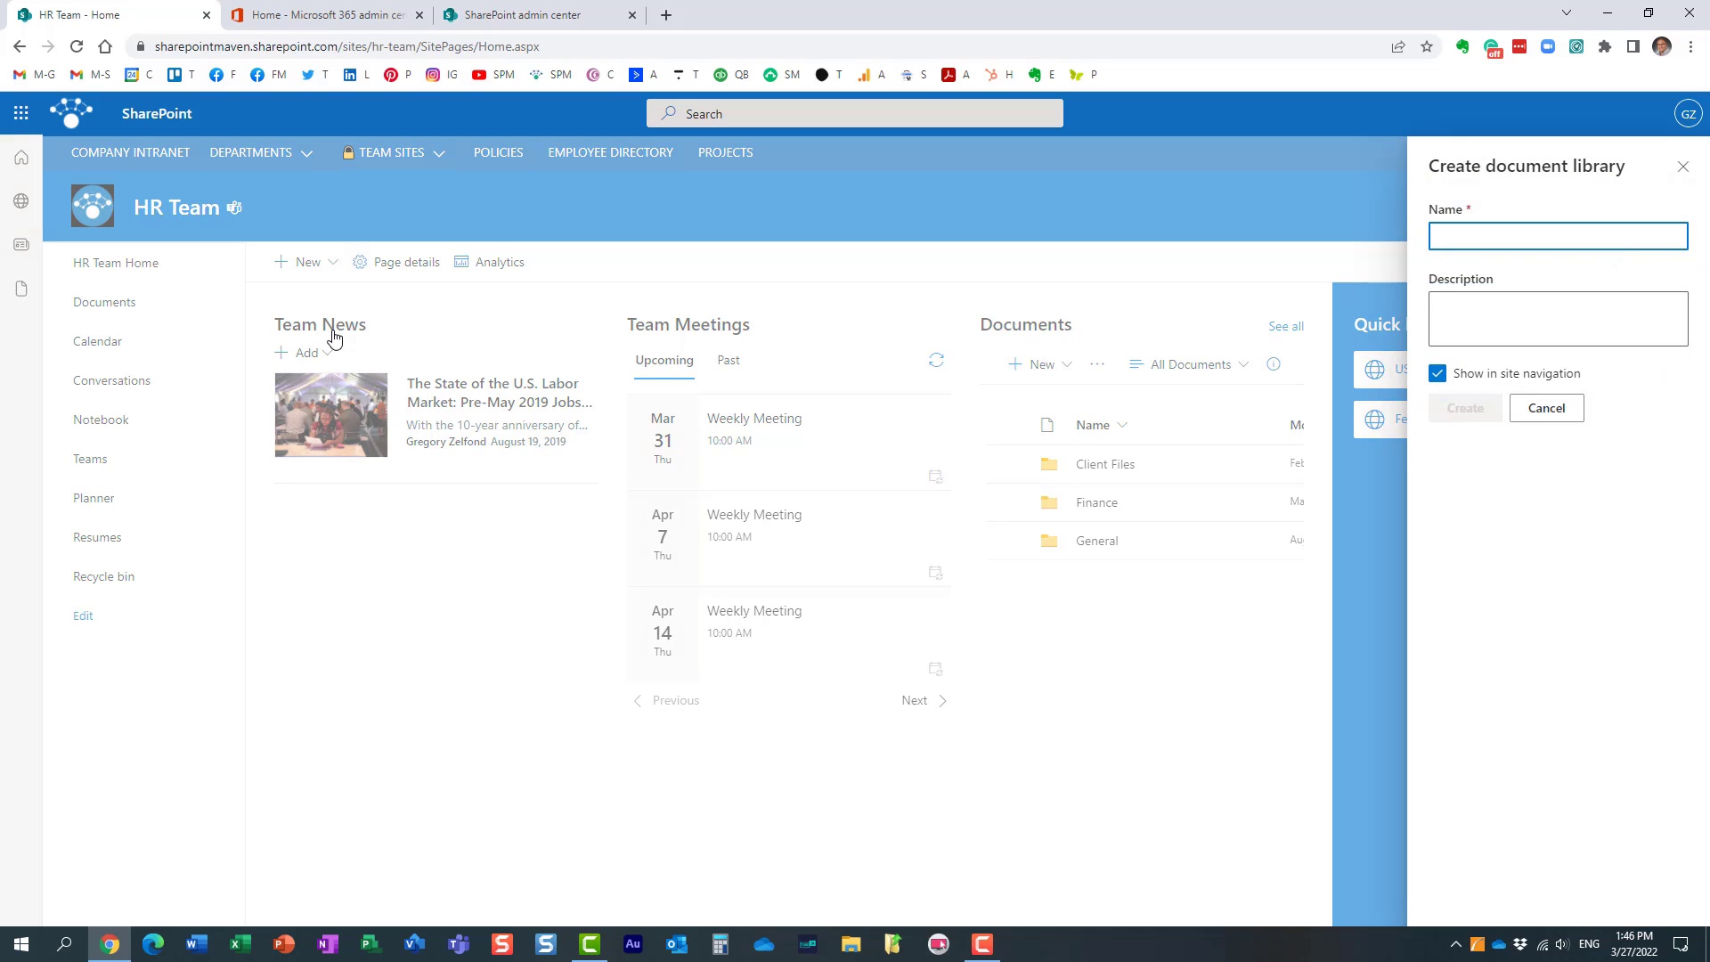
text(Soem docs)
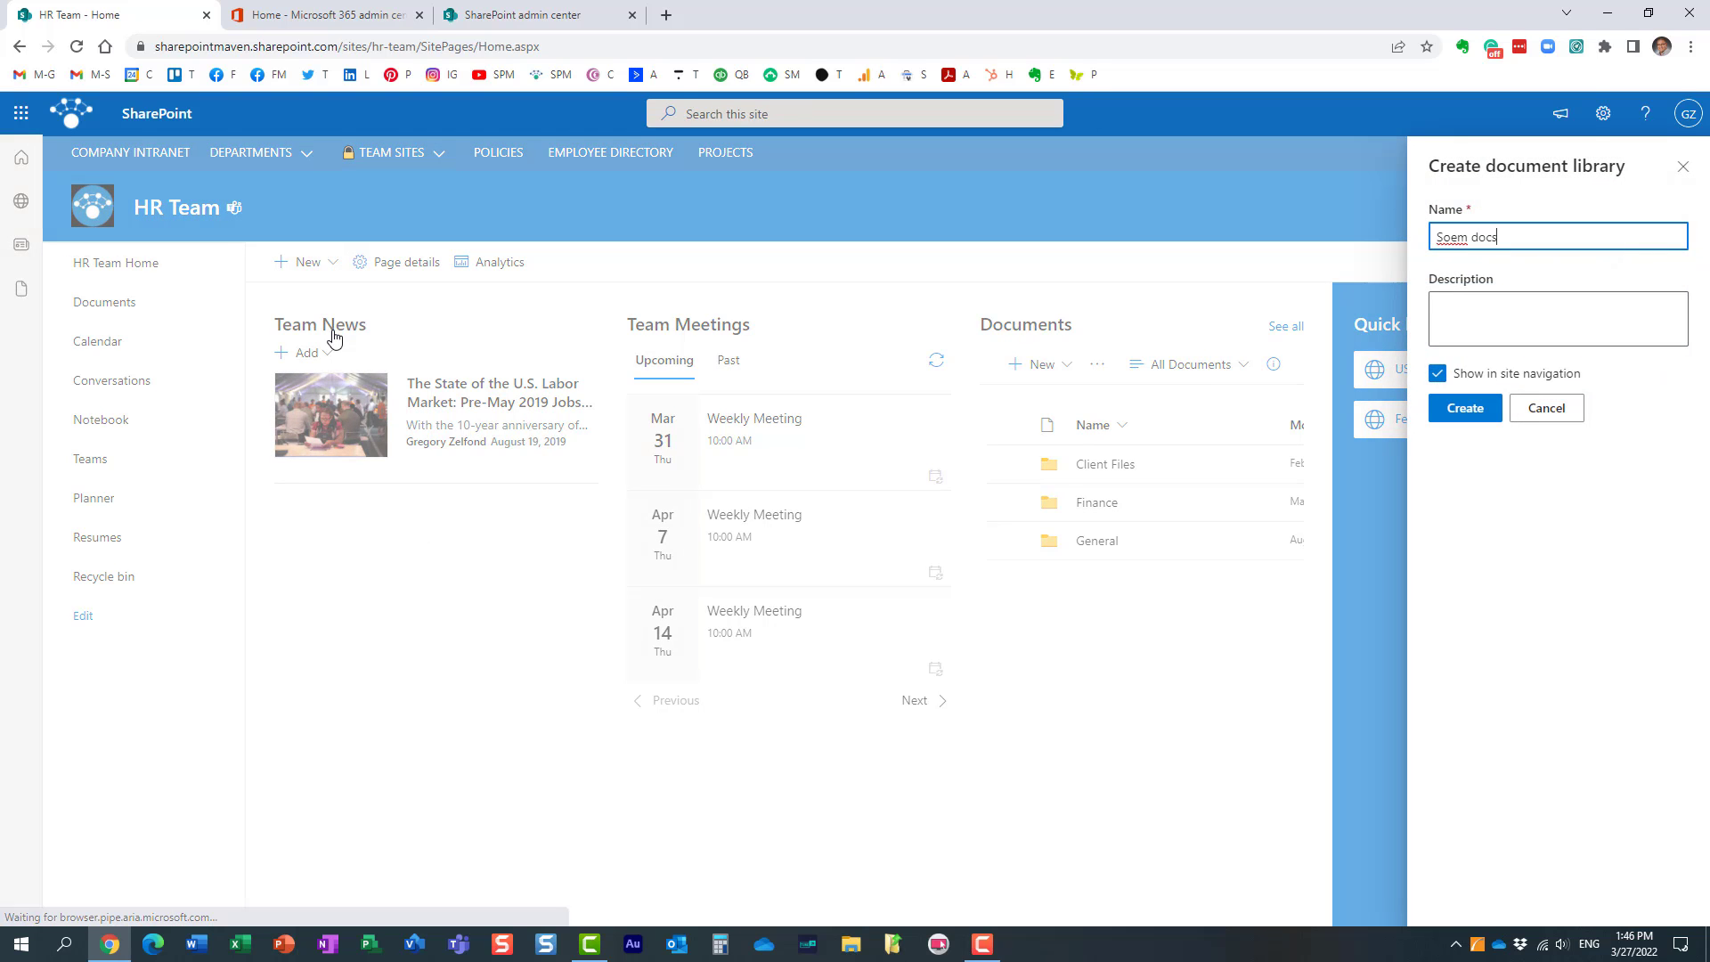
key(Left)
key(BackSpace)
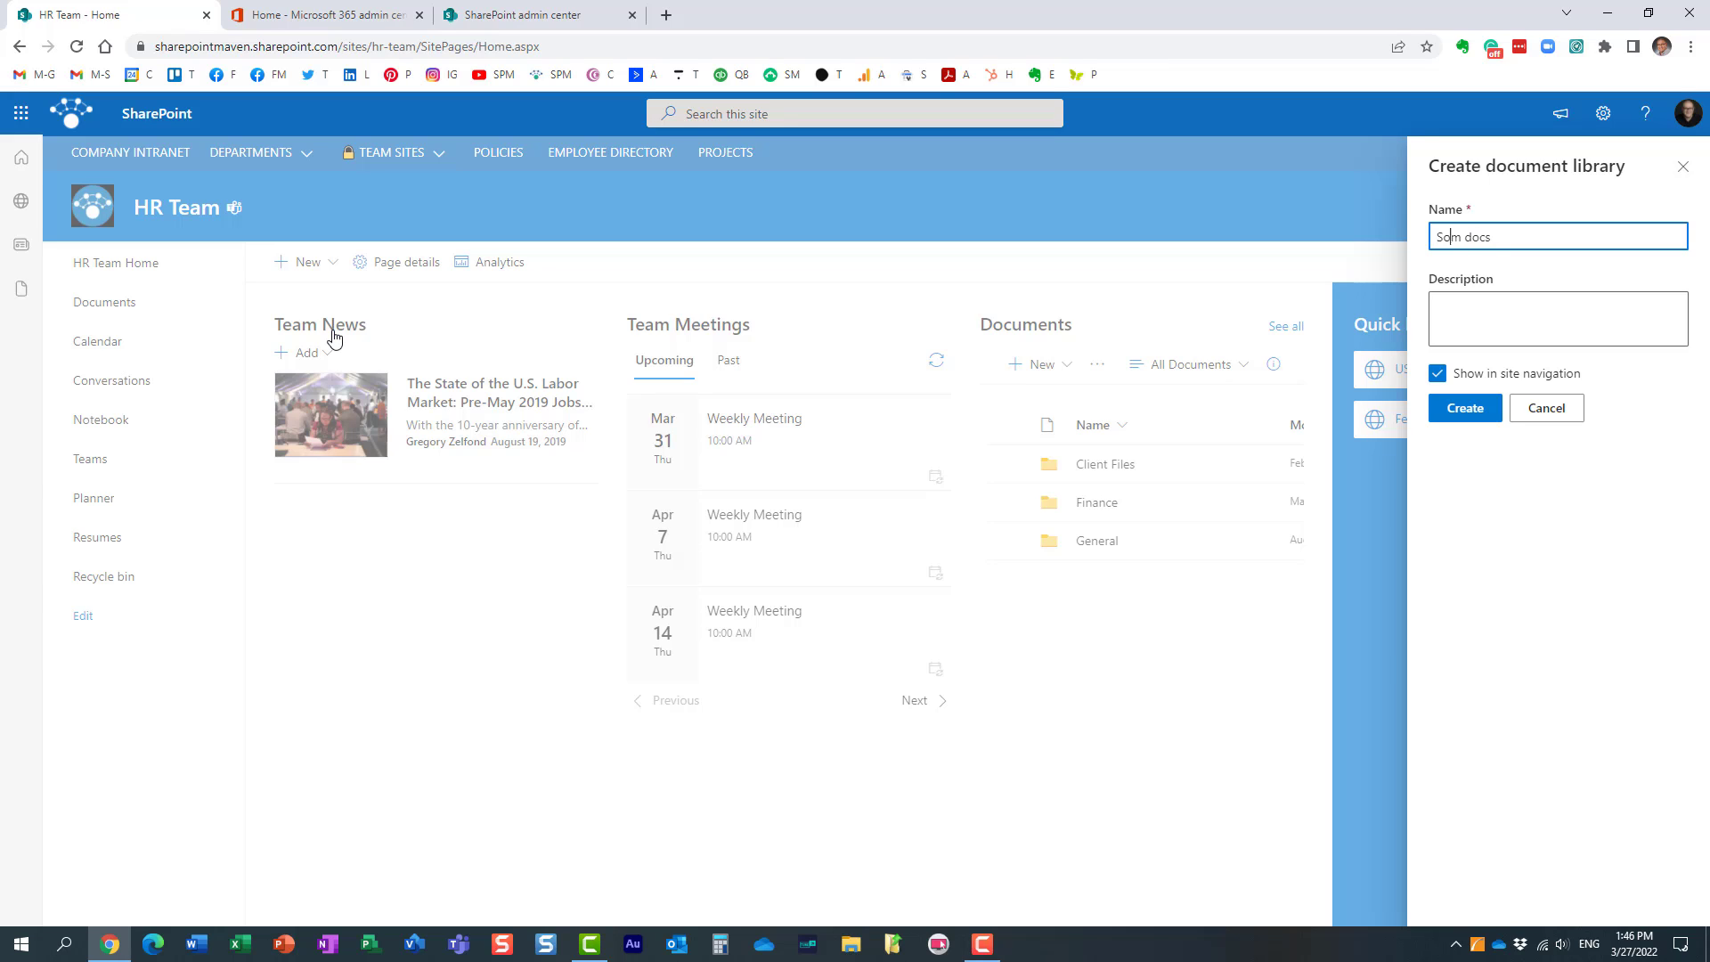
key(Right)
text(e)
click(1463, 408)
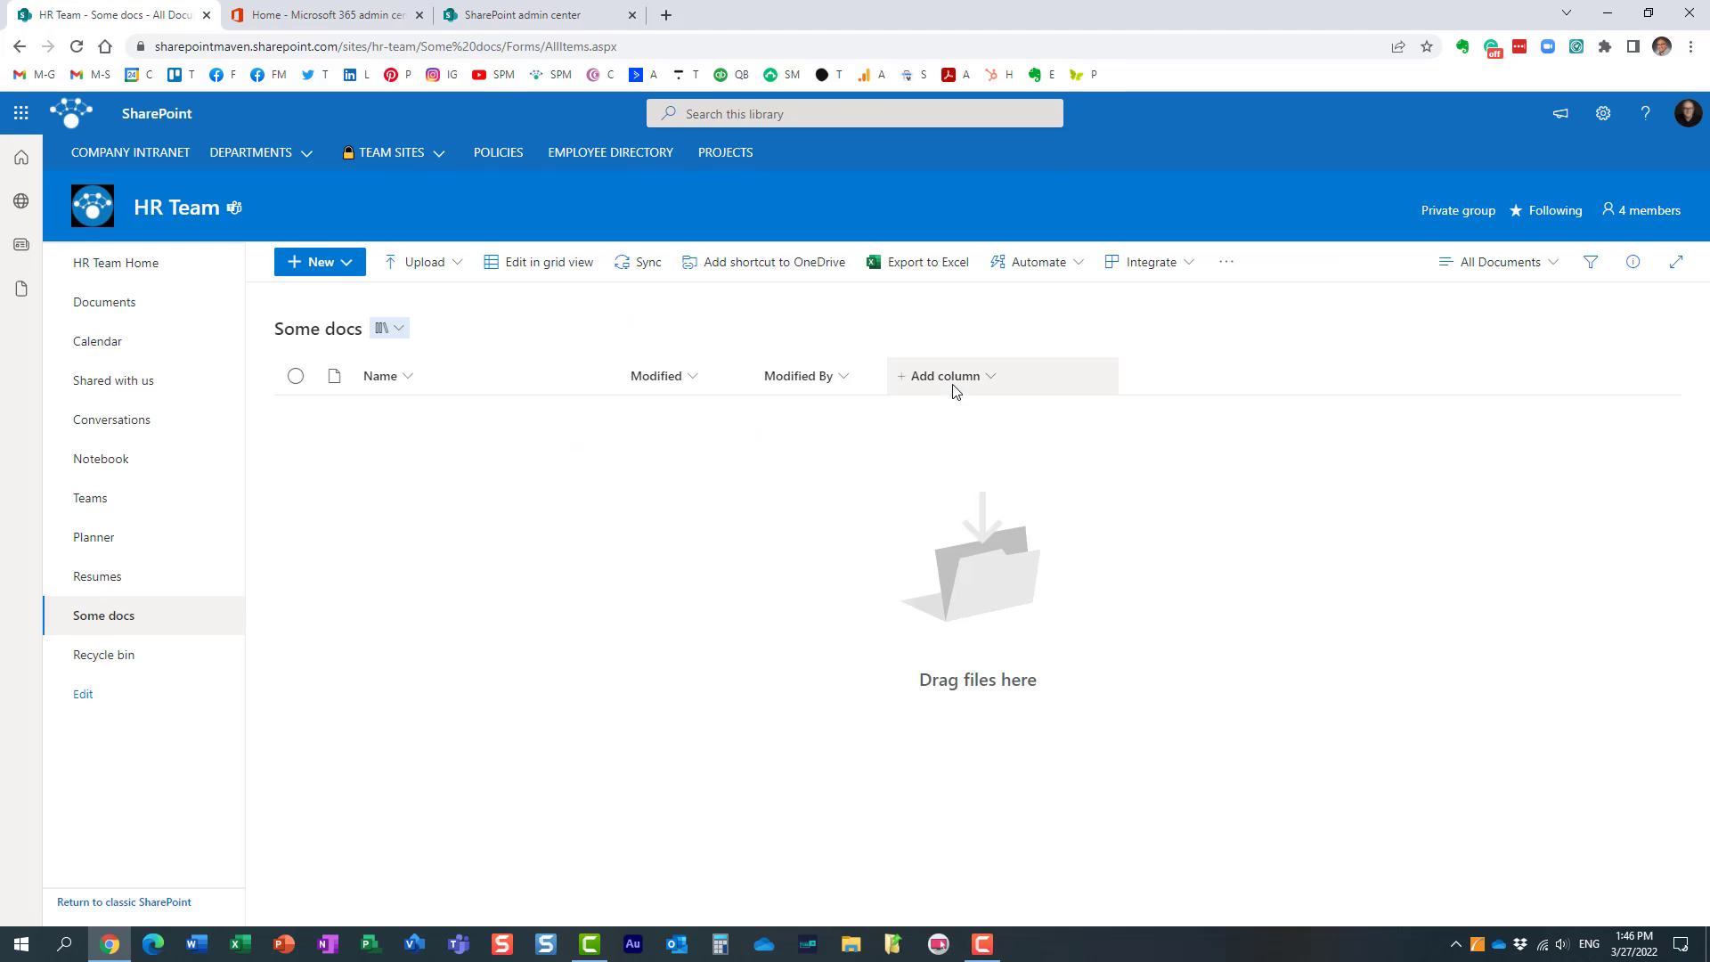
Step: Set up a managed metadata column named Doc Types in the Some docs library, linked to the site collection's Doc Type term set
click(950, 375)
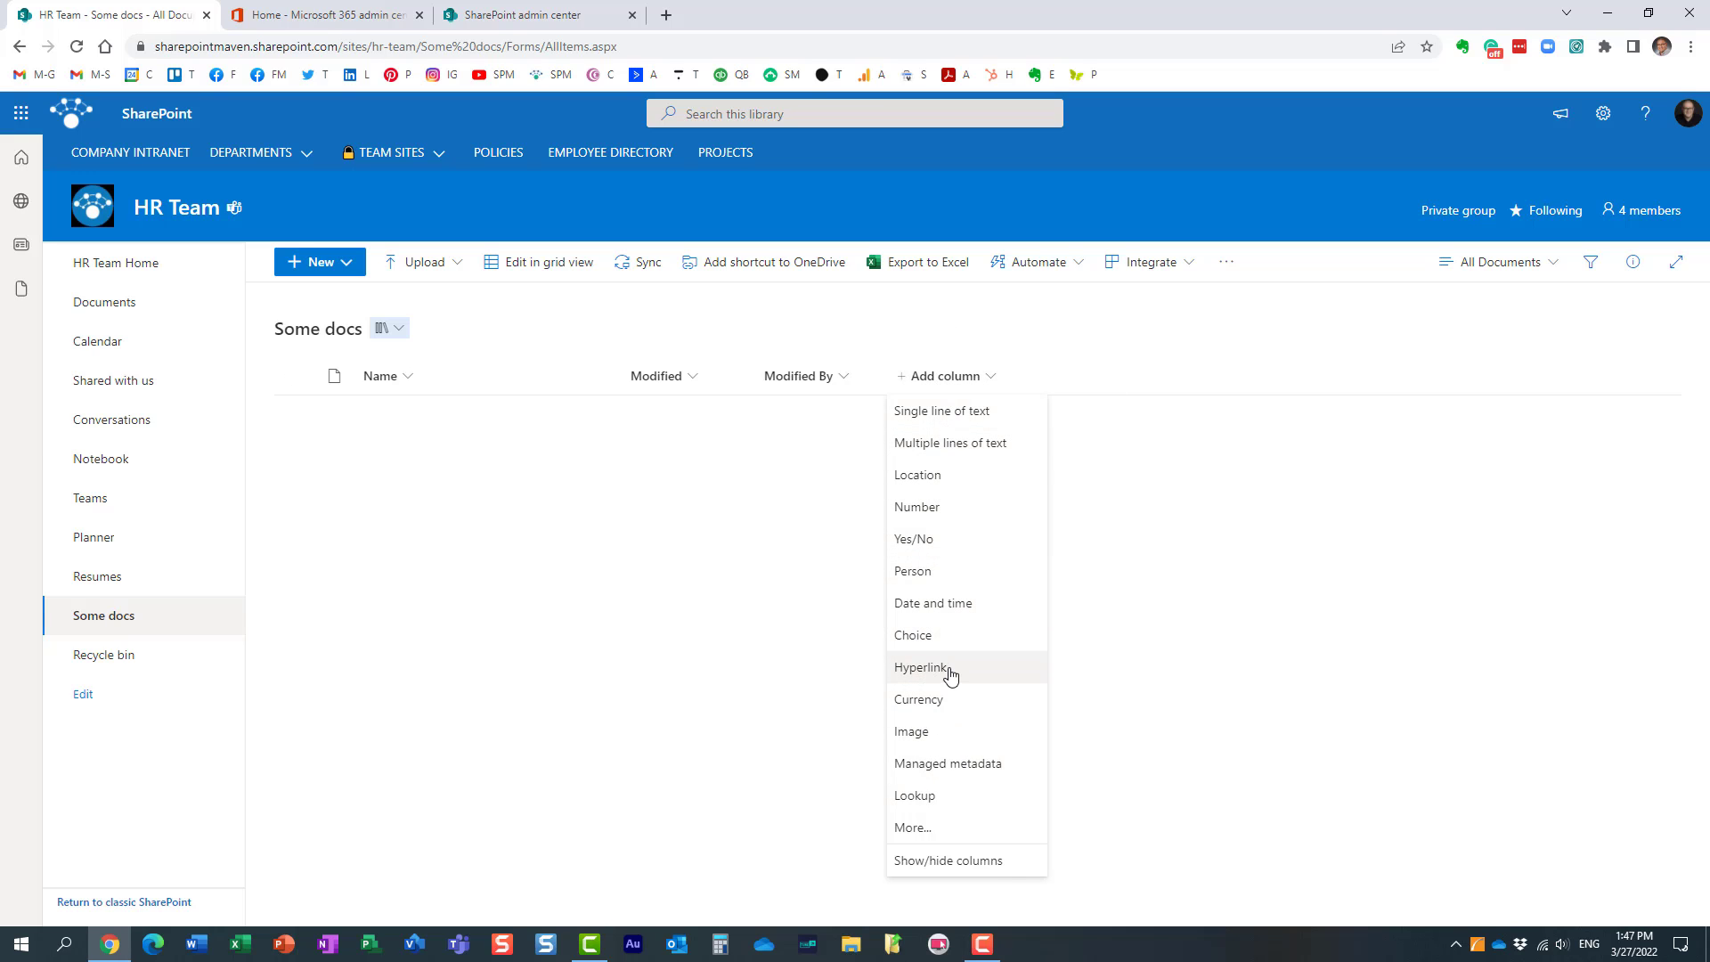
click(972, 769)
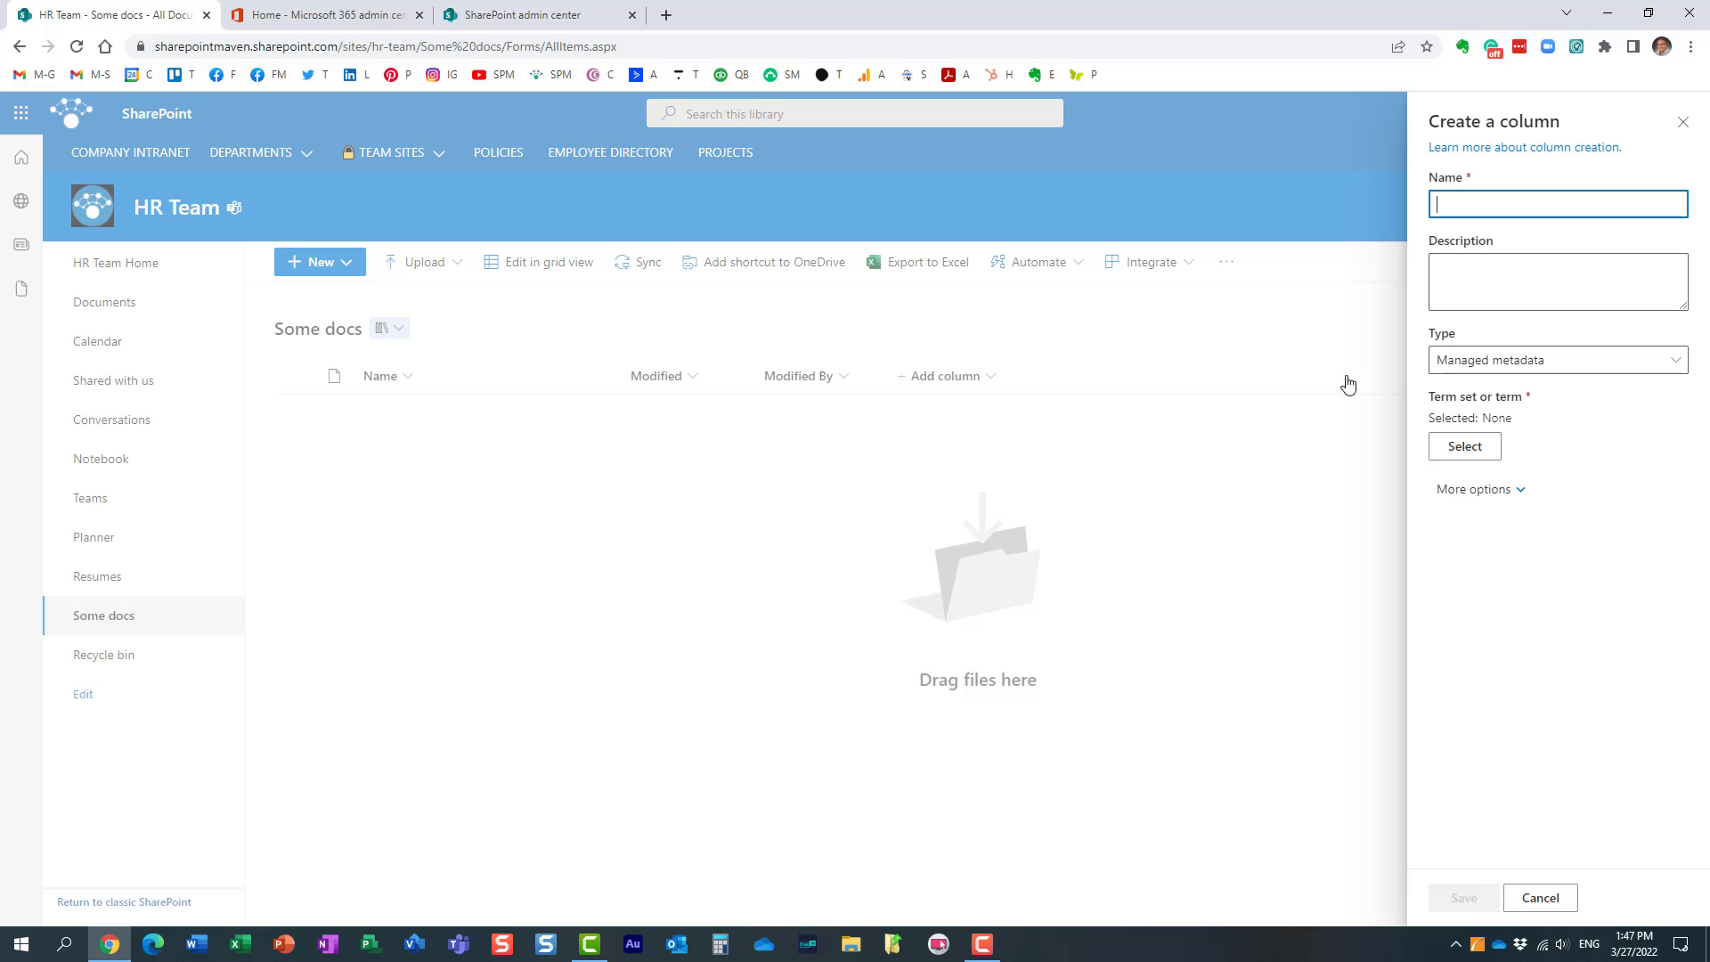
text(Doc Types)
click(1462, 454)
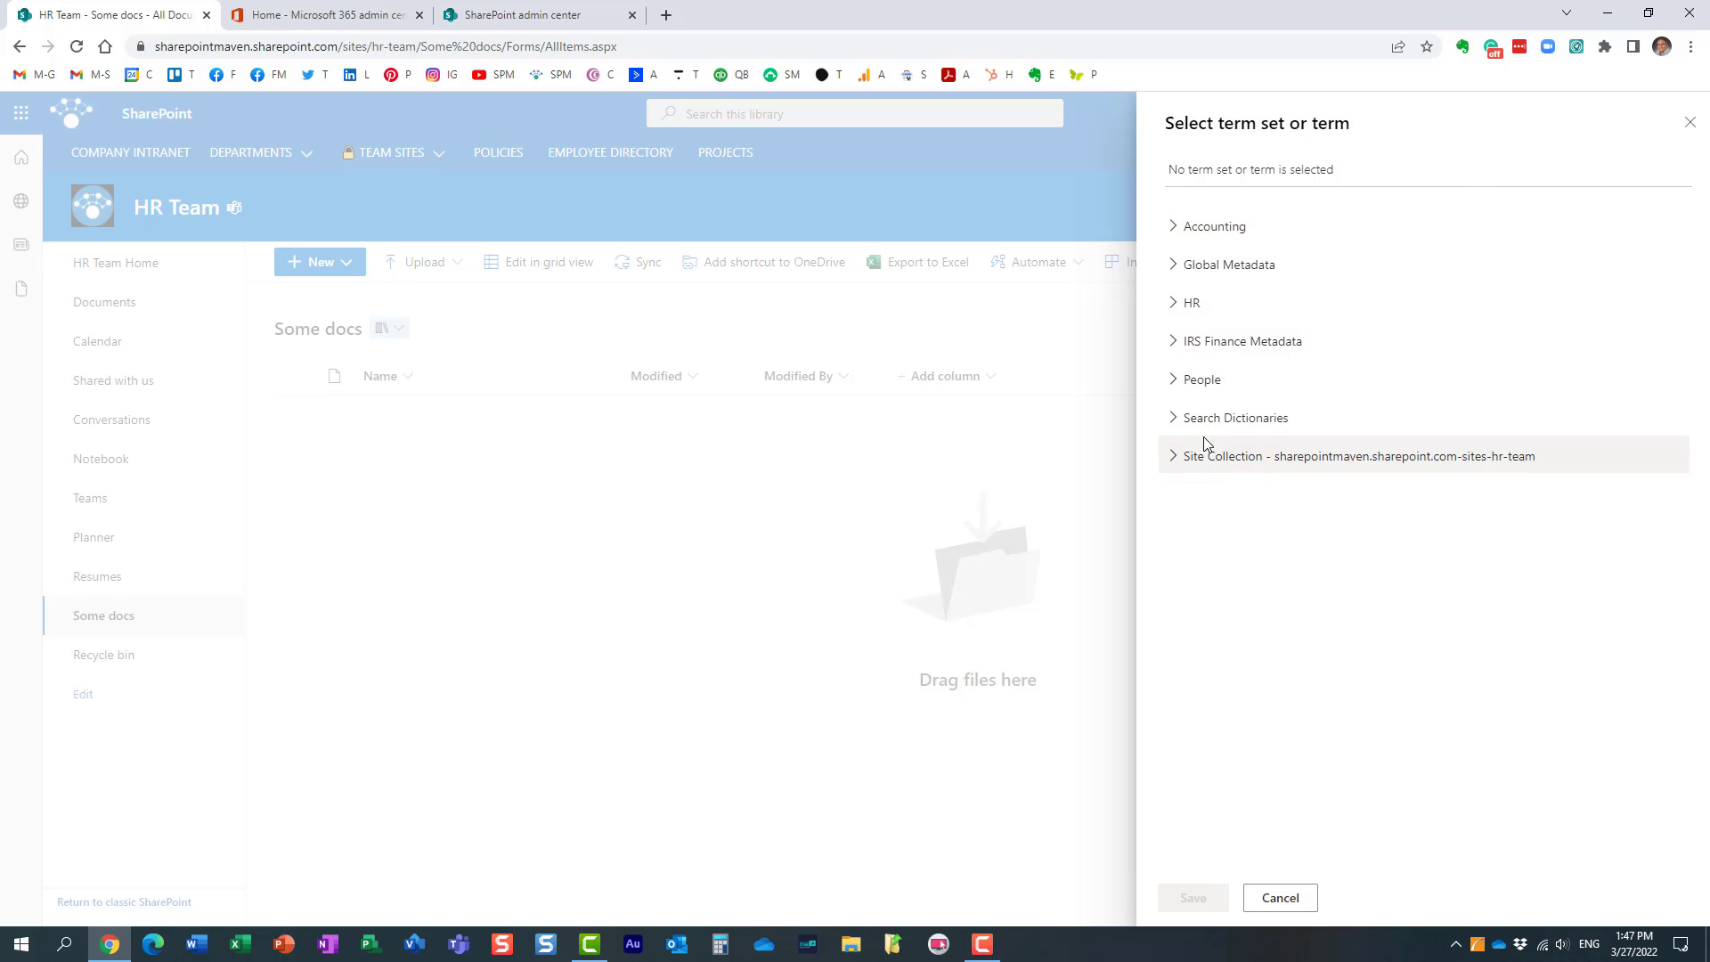
click(1172, 460)
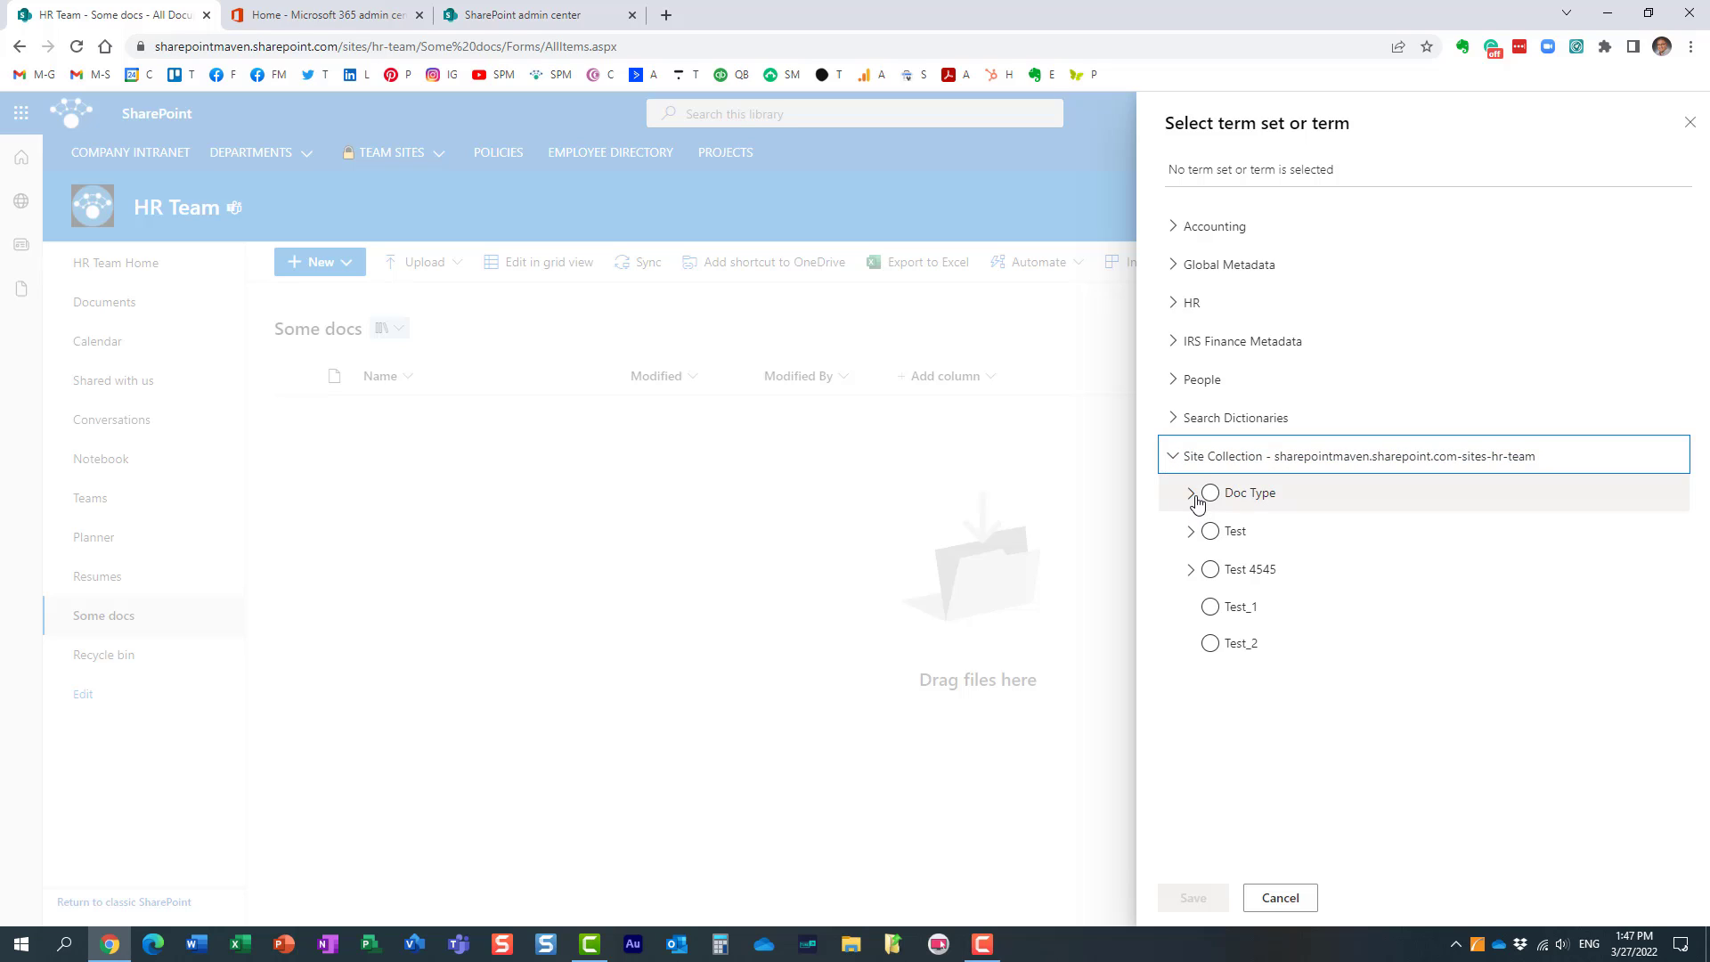
click(1192, 494)
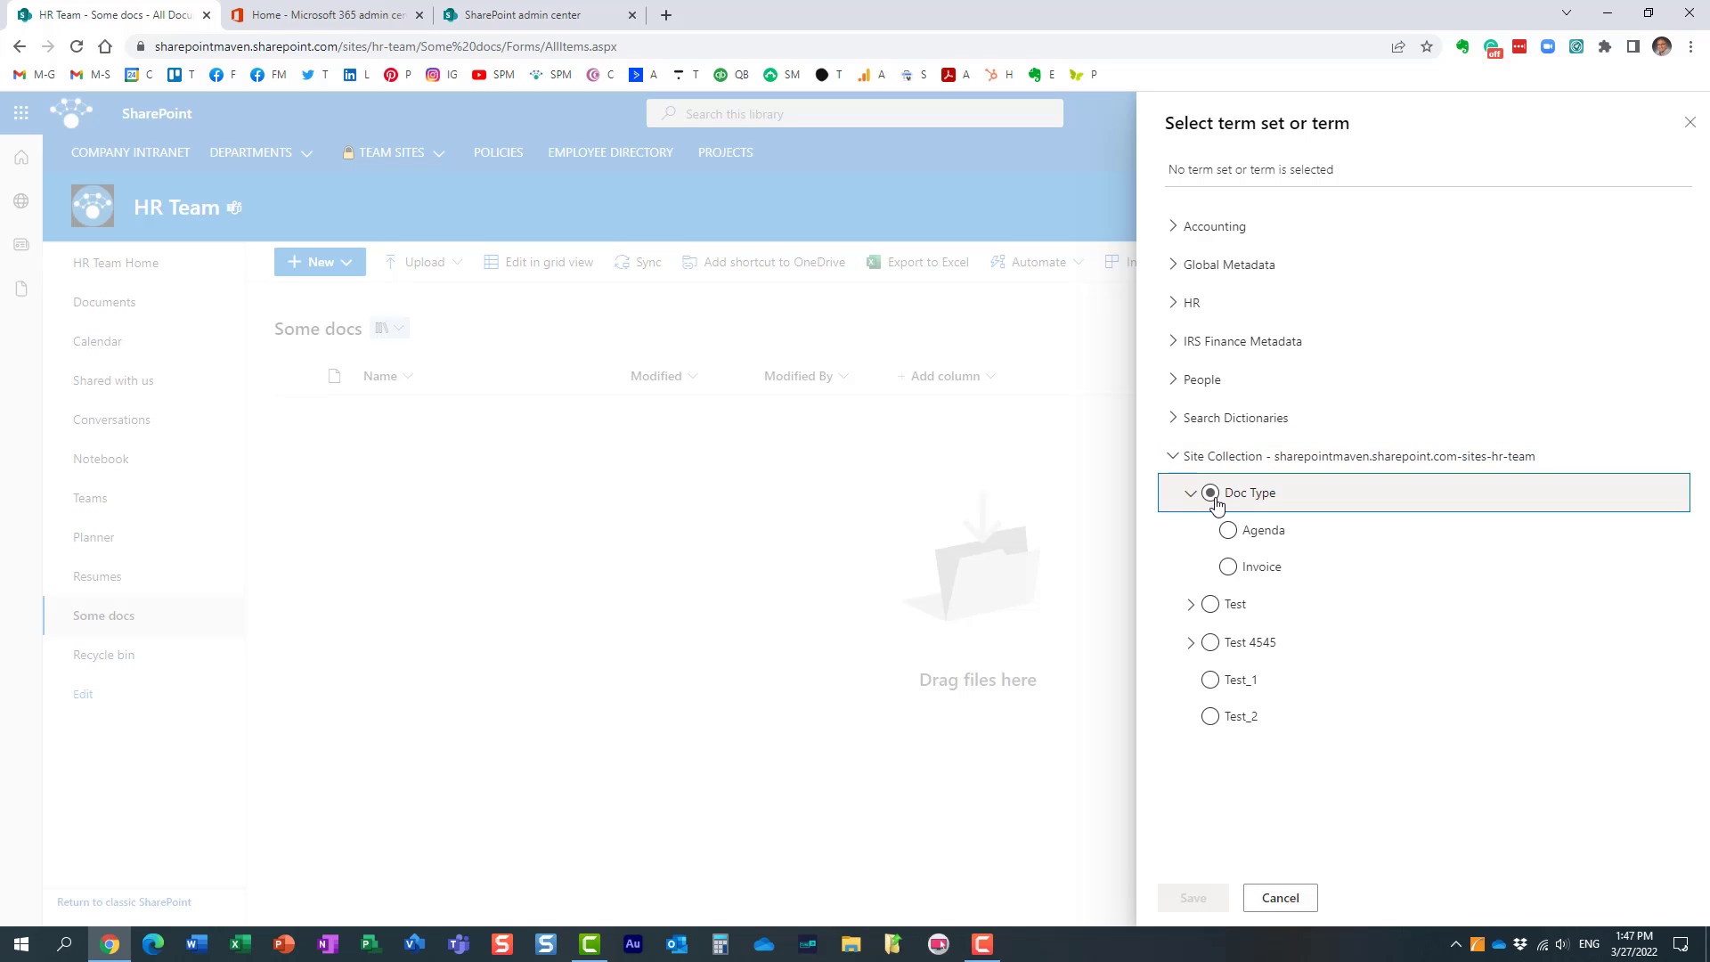
click(1212, 495)
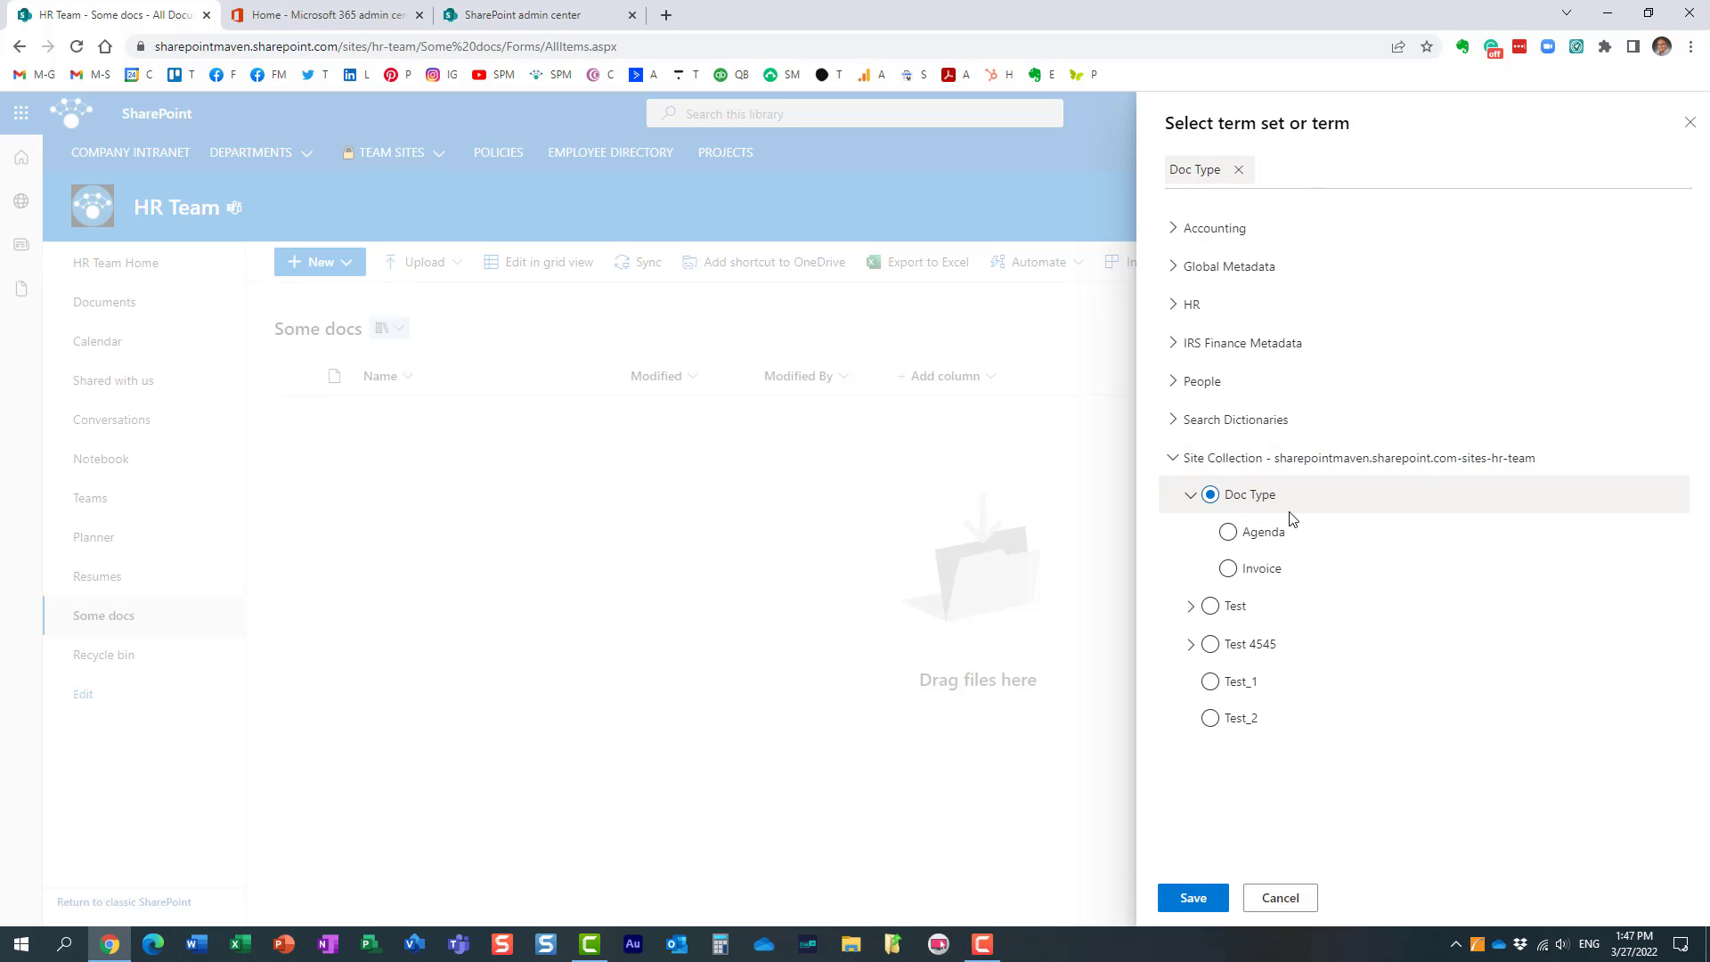
click(1190, 899)
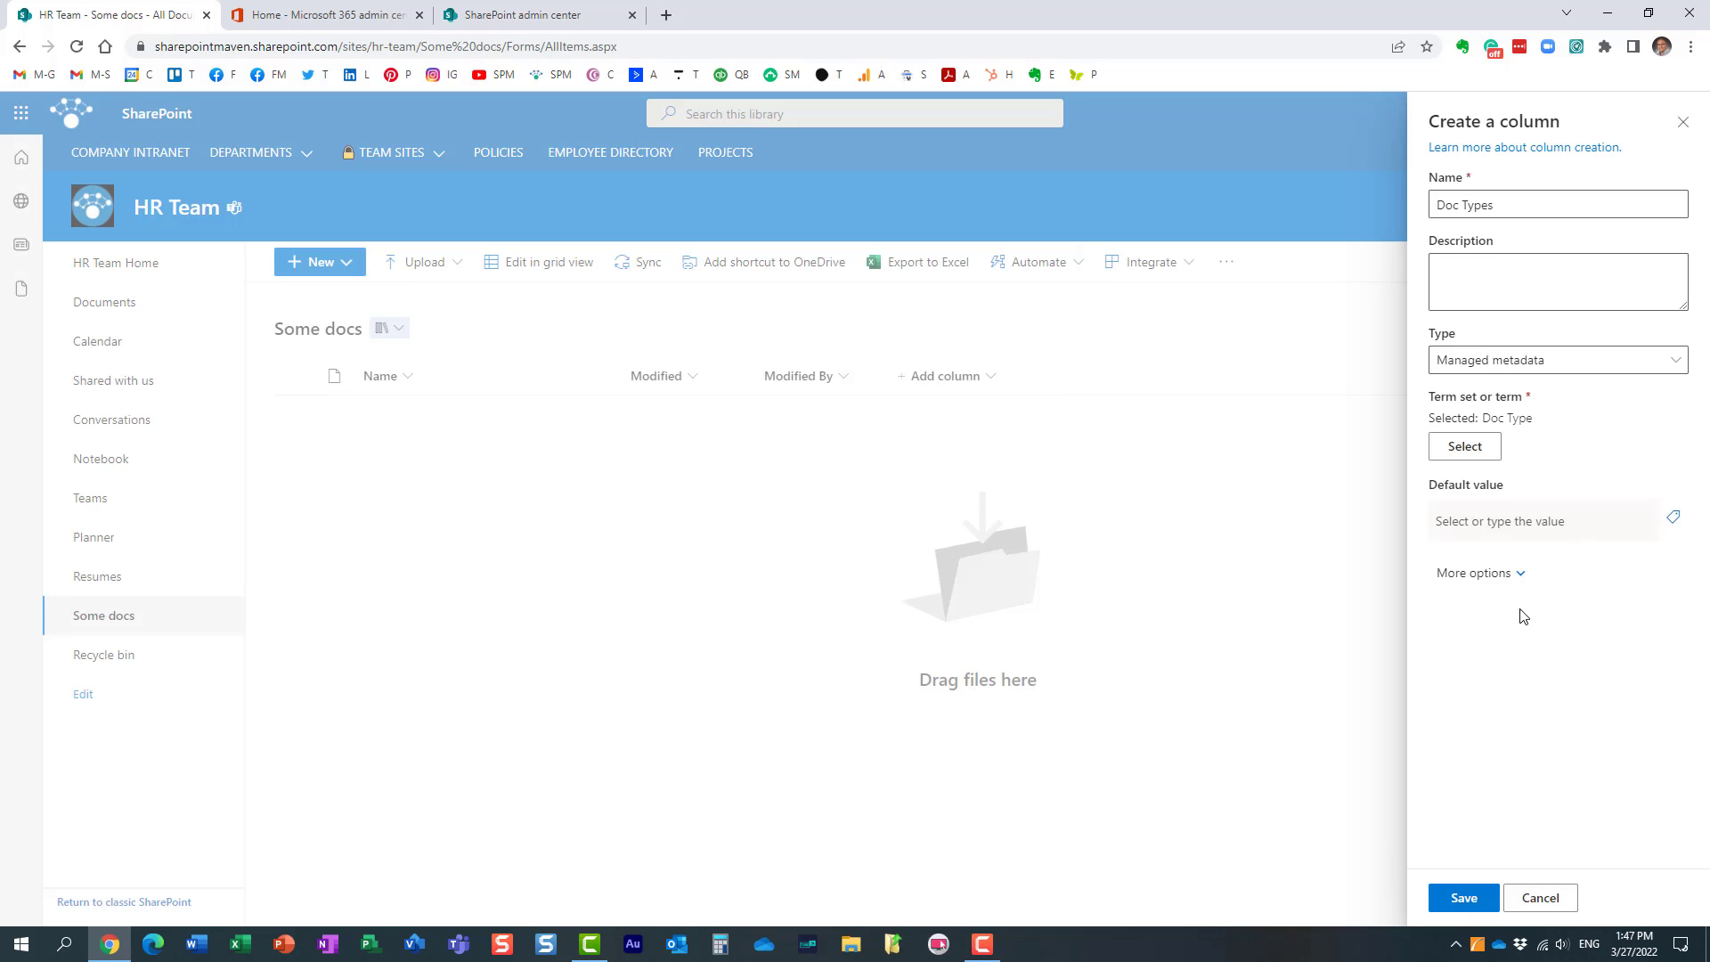
Step: Review the additional options of the Doc Types column and save it with the default settings
click(1519, 573)
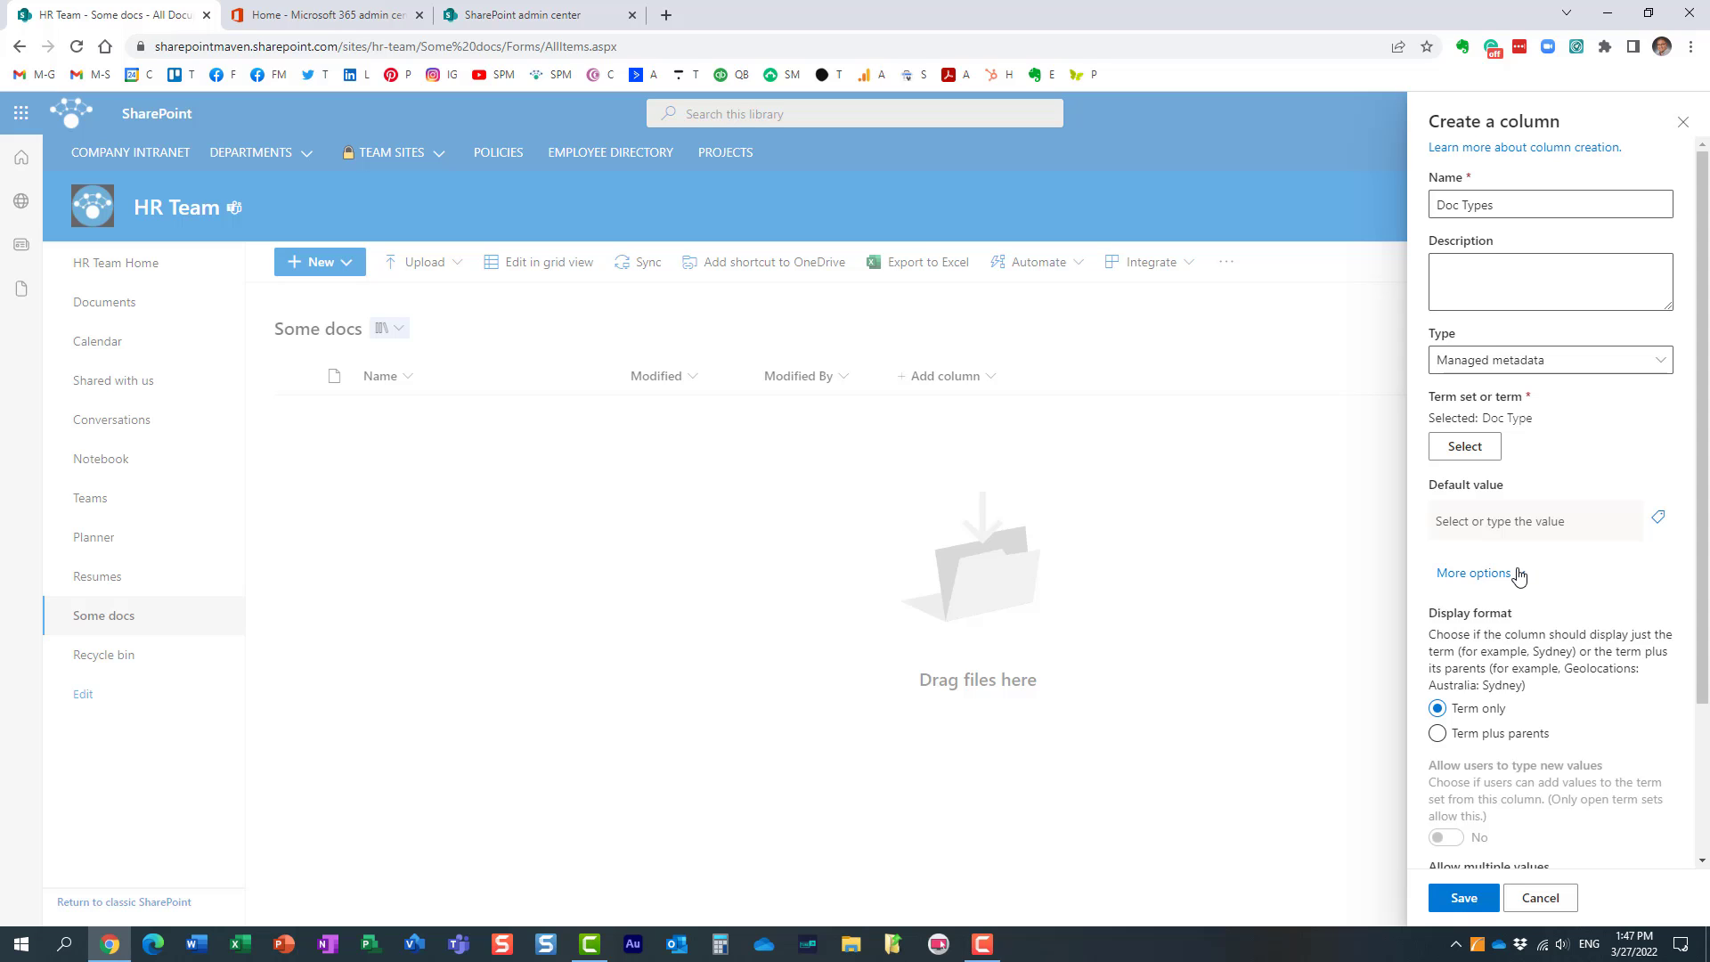
scroll(1605, 784, down, 3)
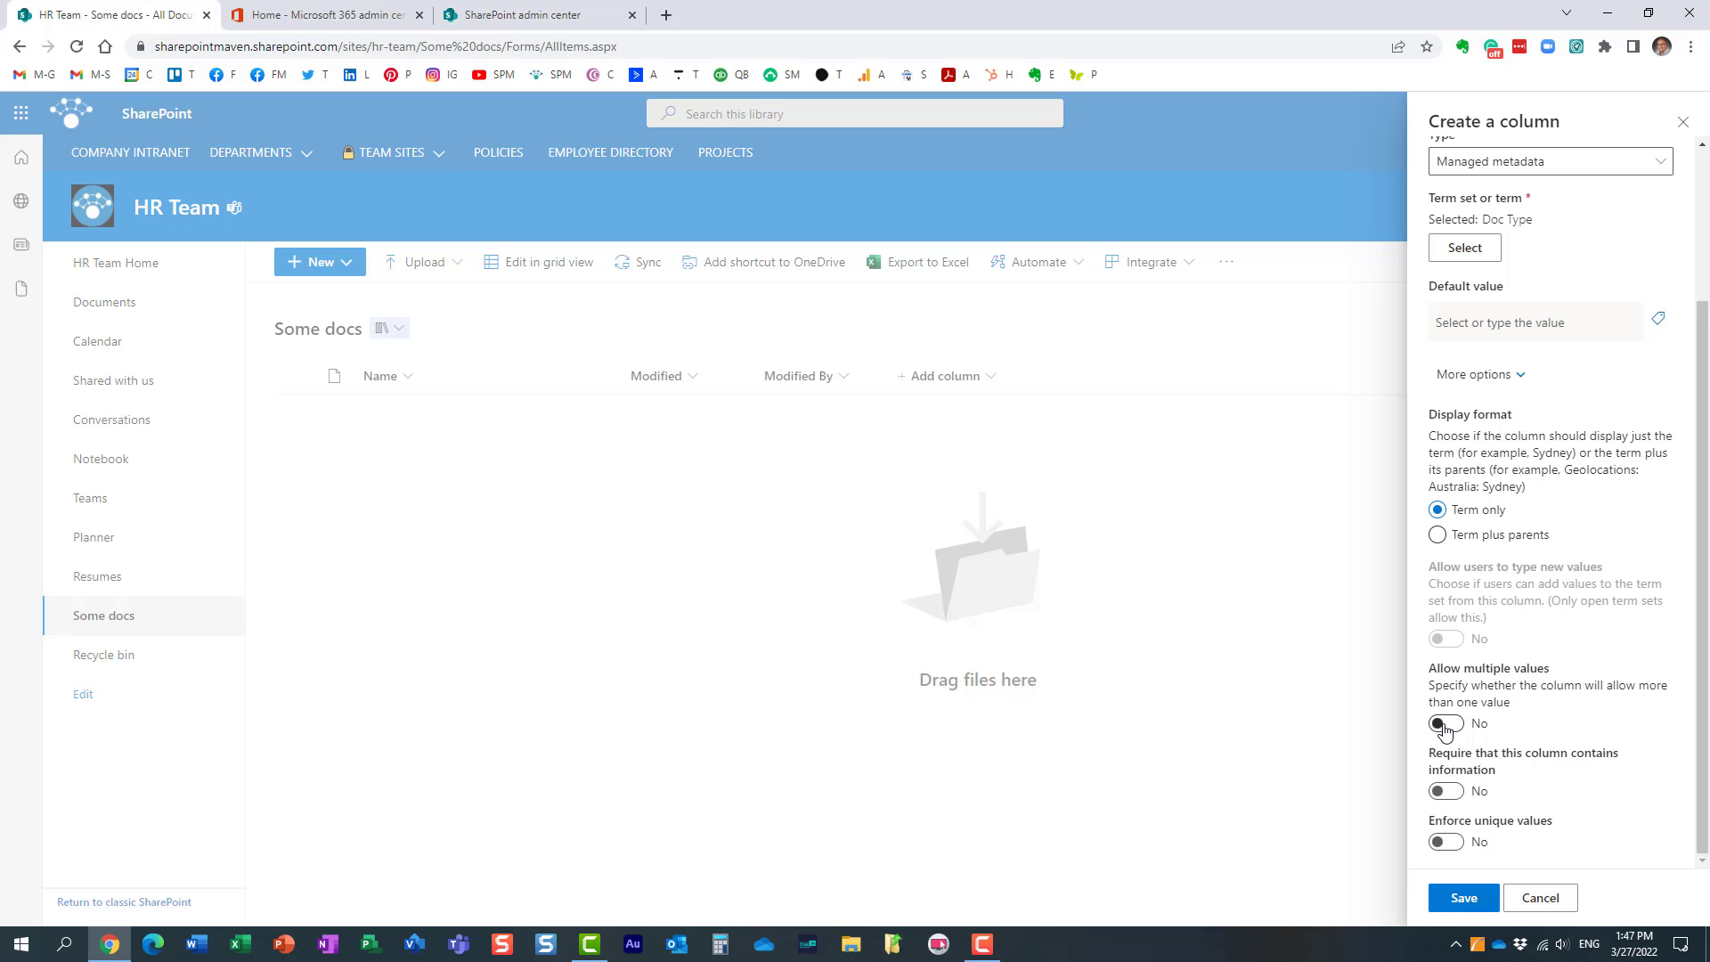
click(1456, 902)
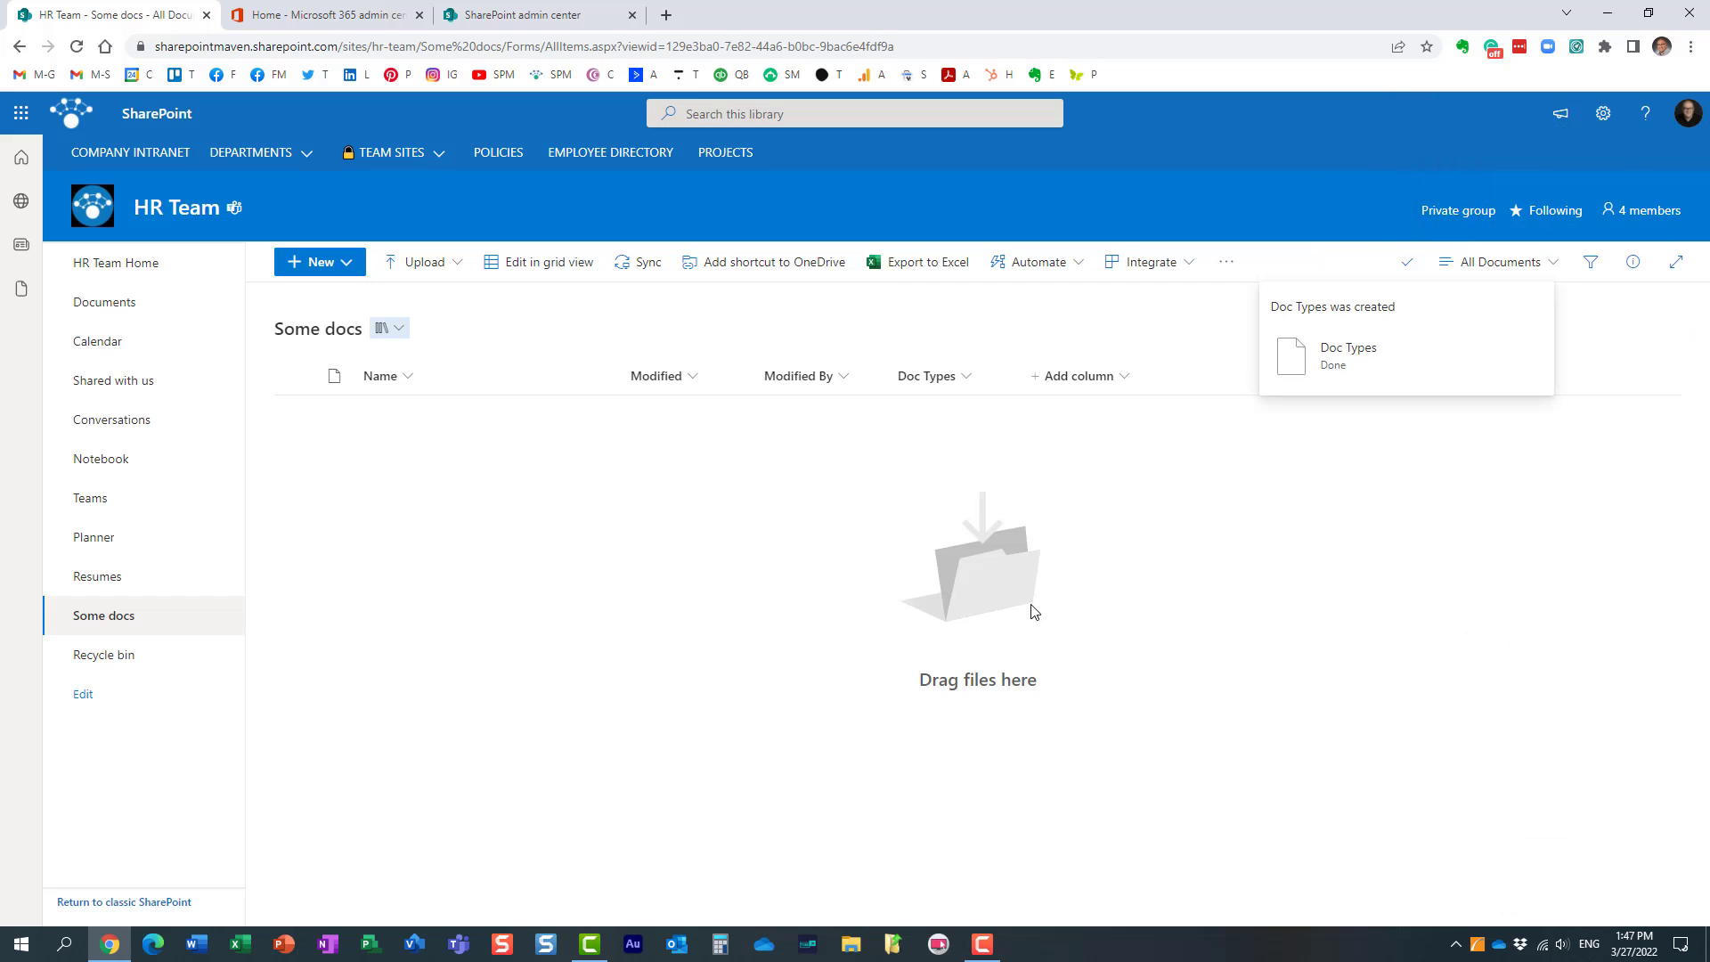
Step: Create a Word document containing the text Test in the Some docs library, close it and refresh the library
click(352, 273)
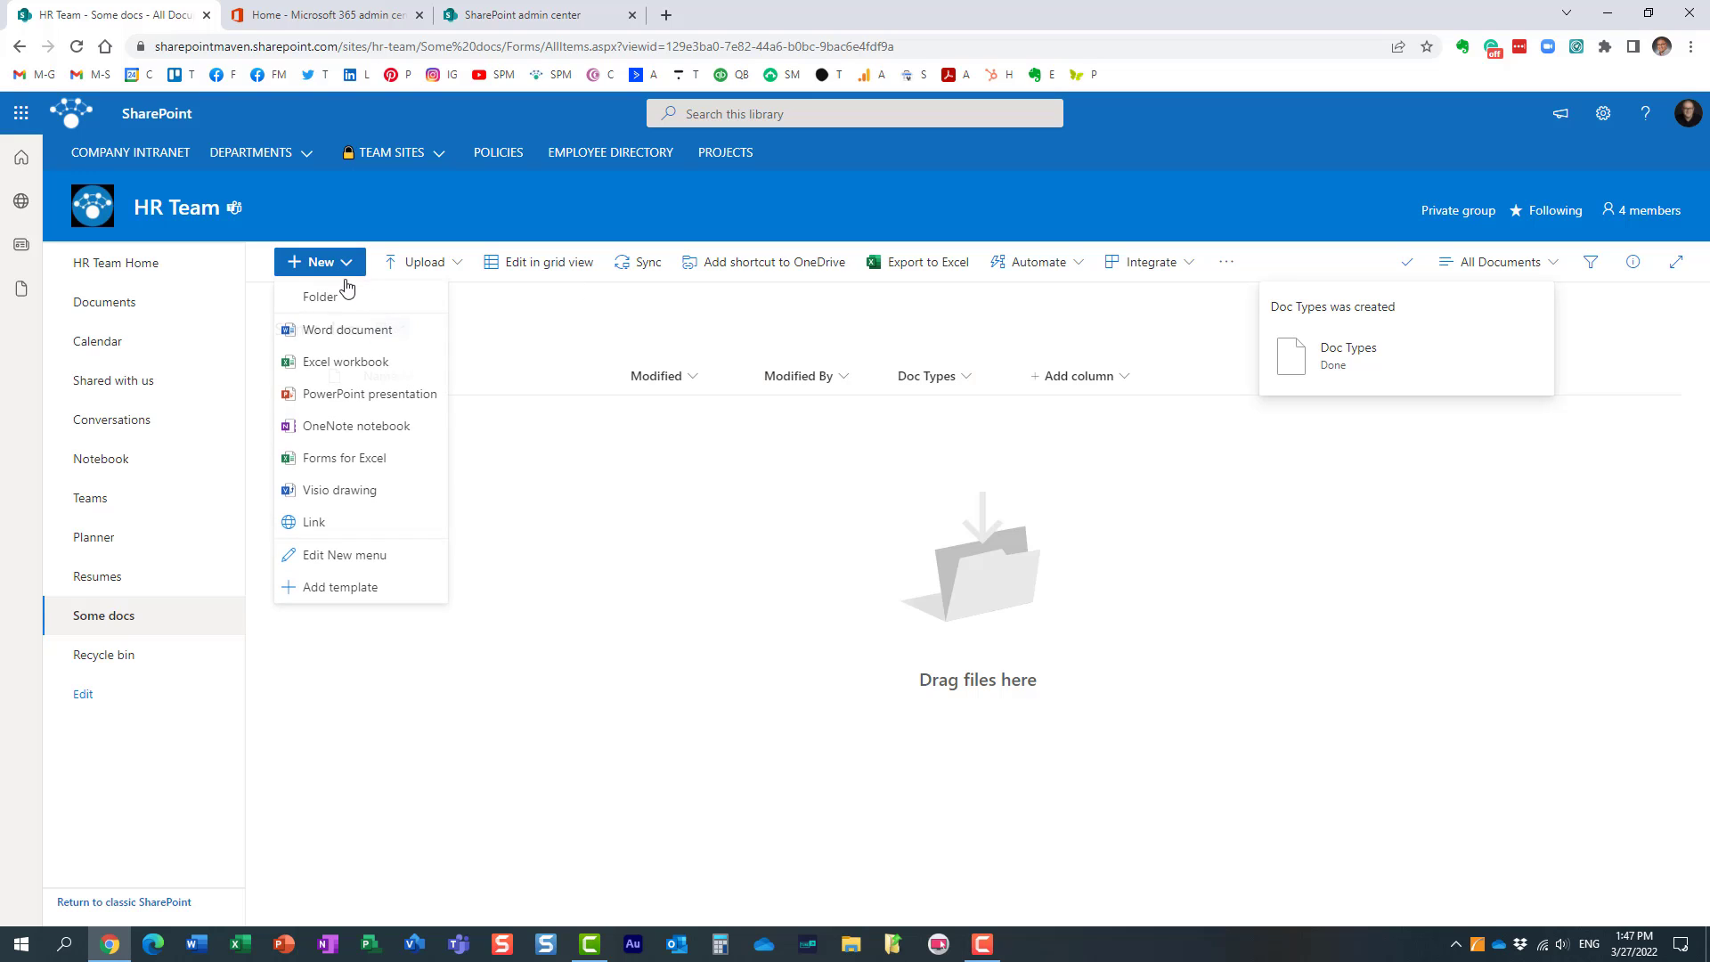
click(339, 330)
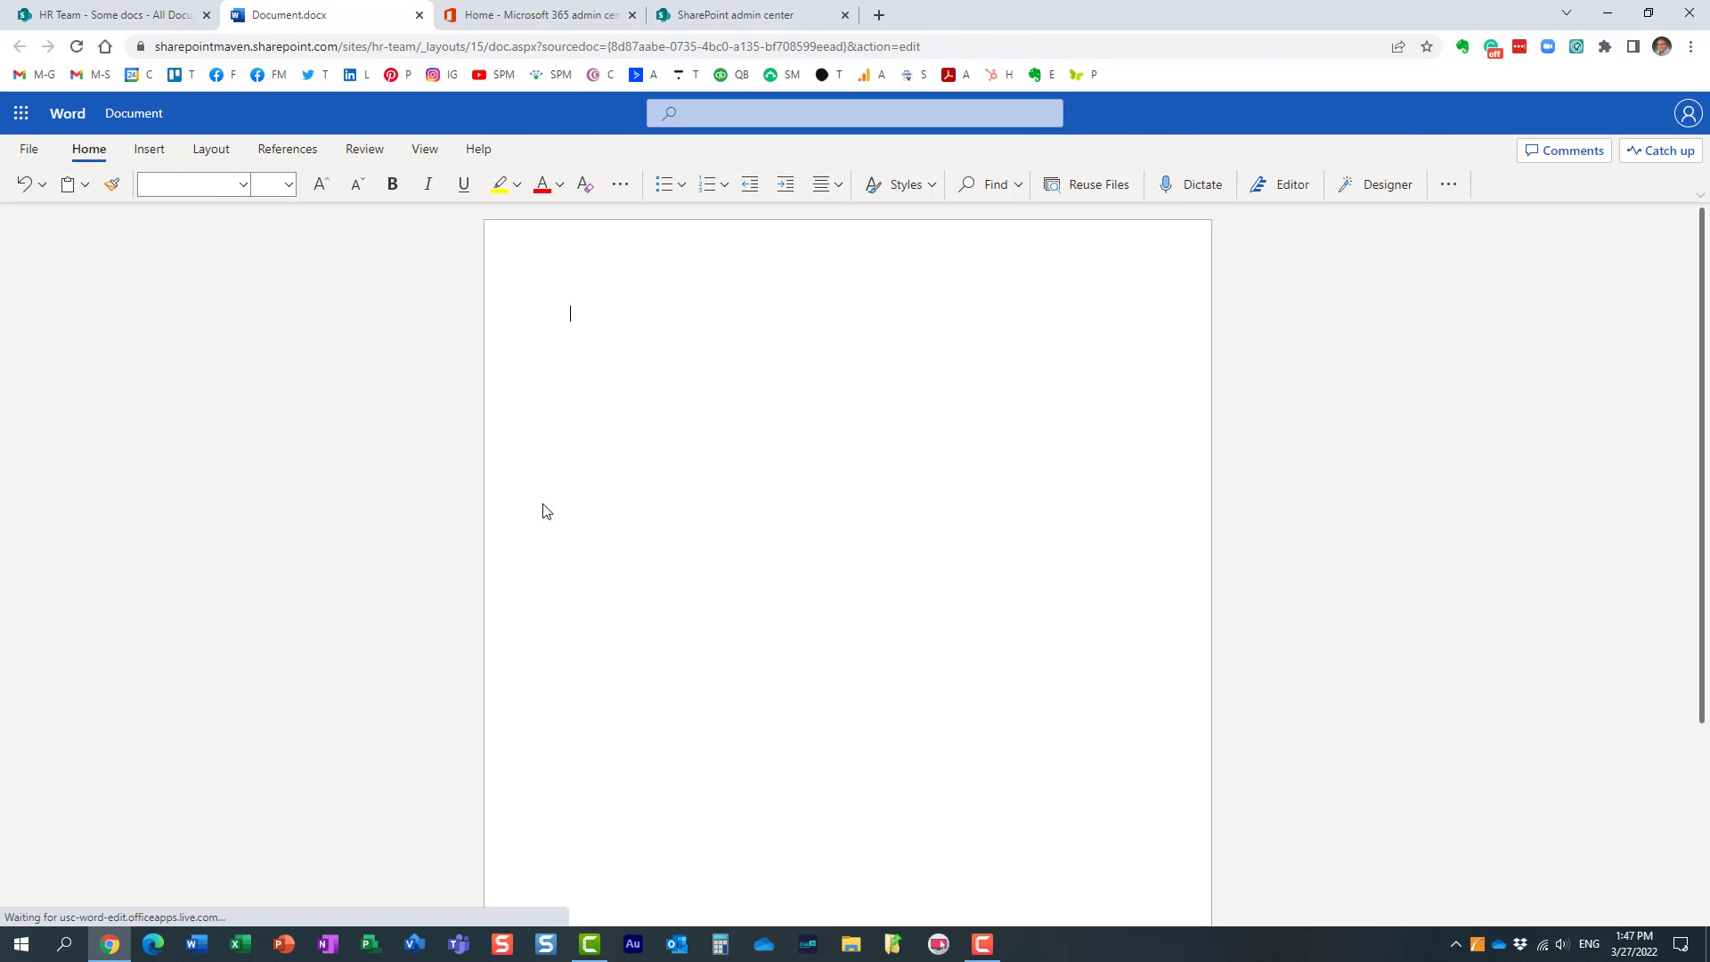
text(Test)
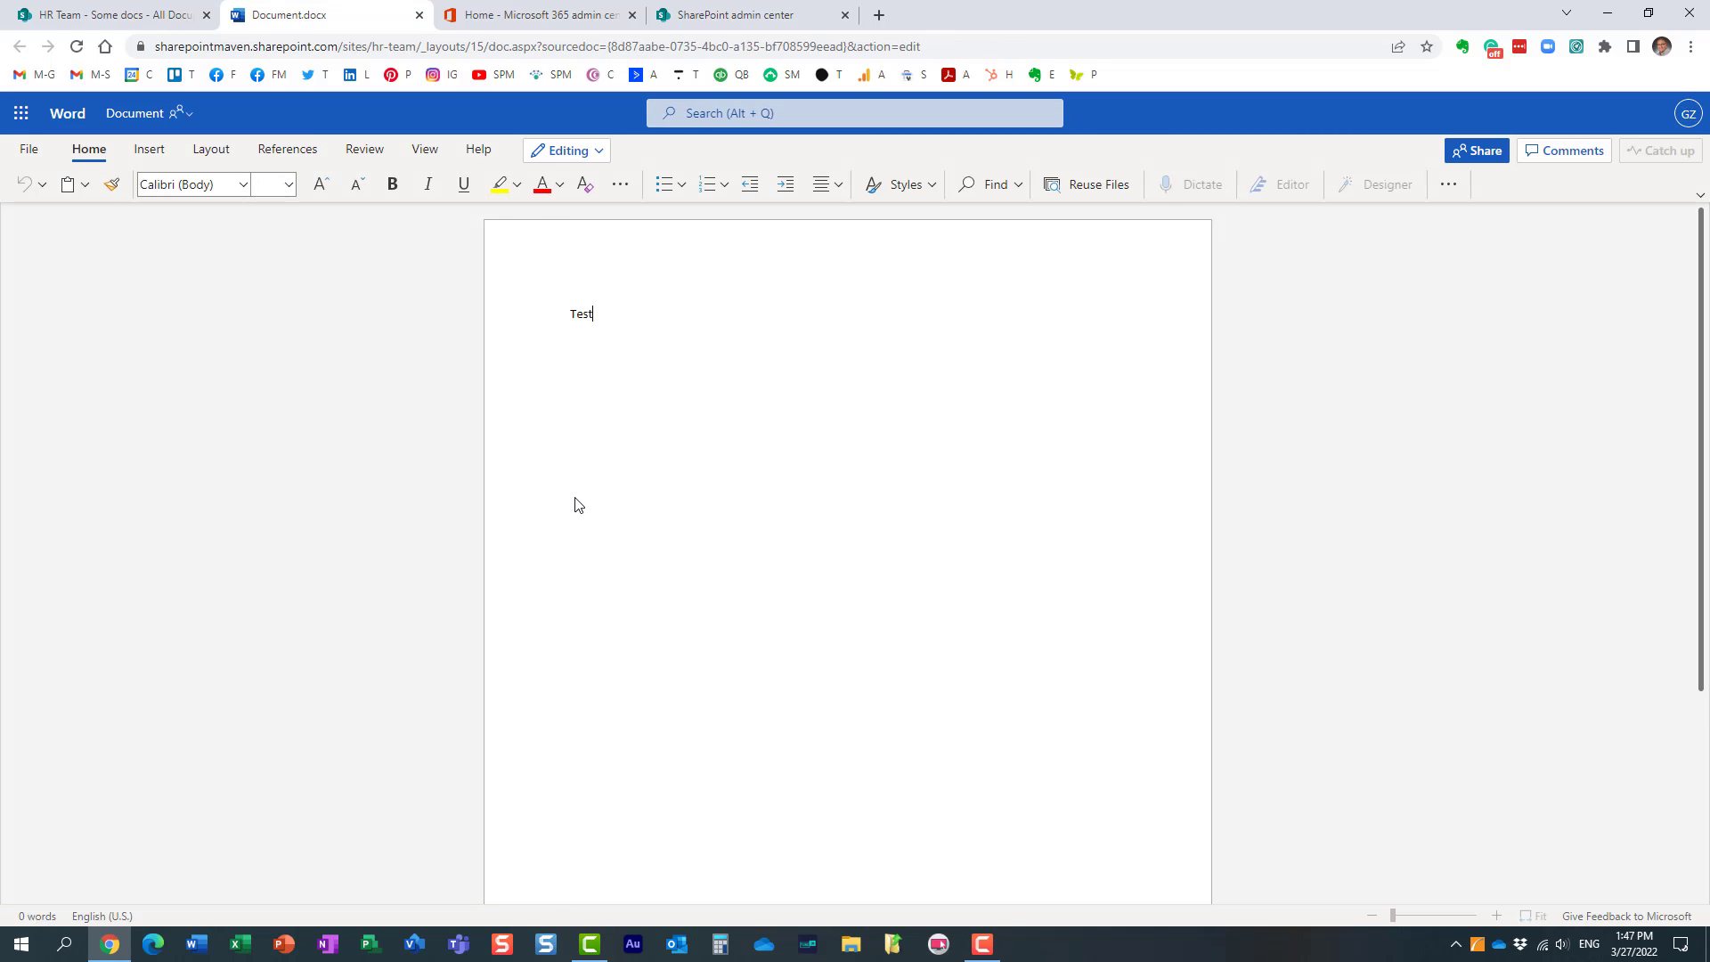
click(419, 16)
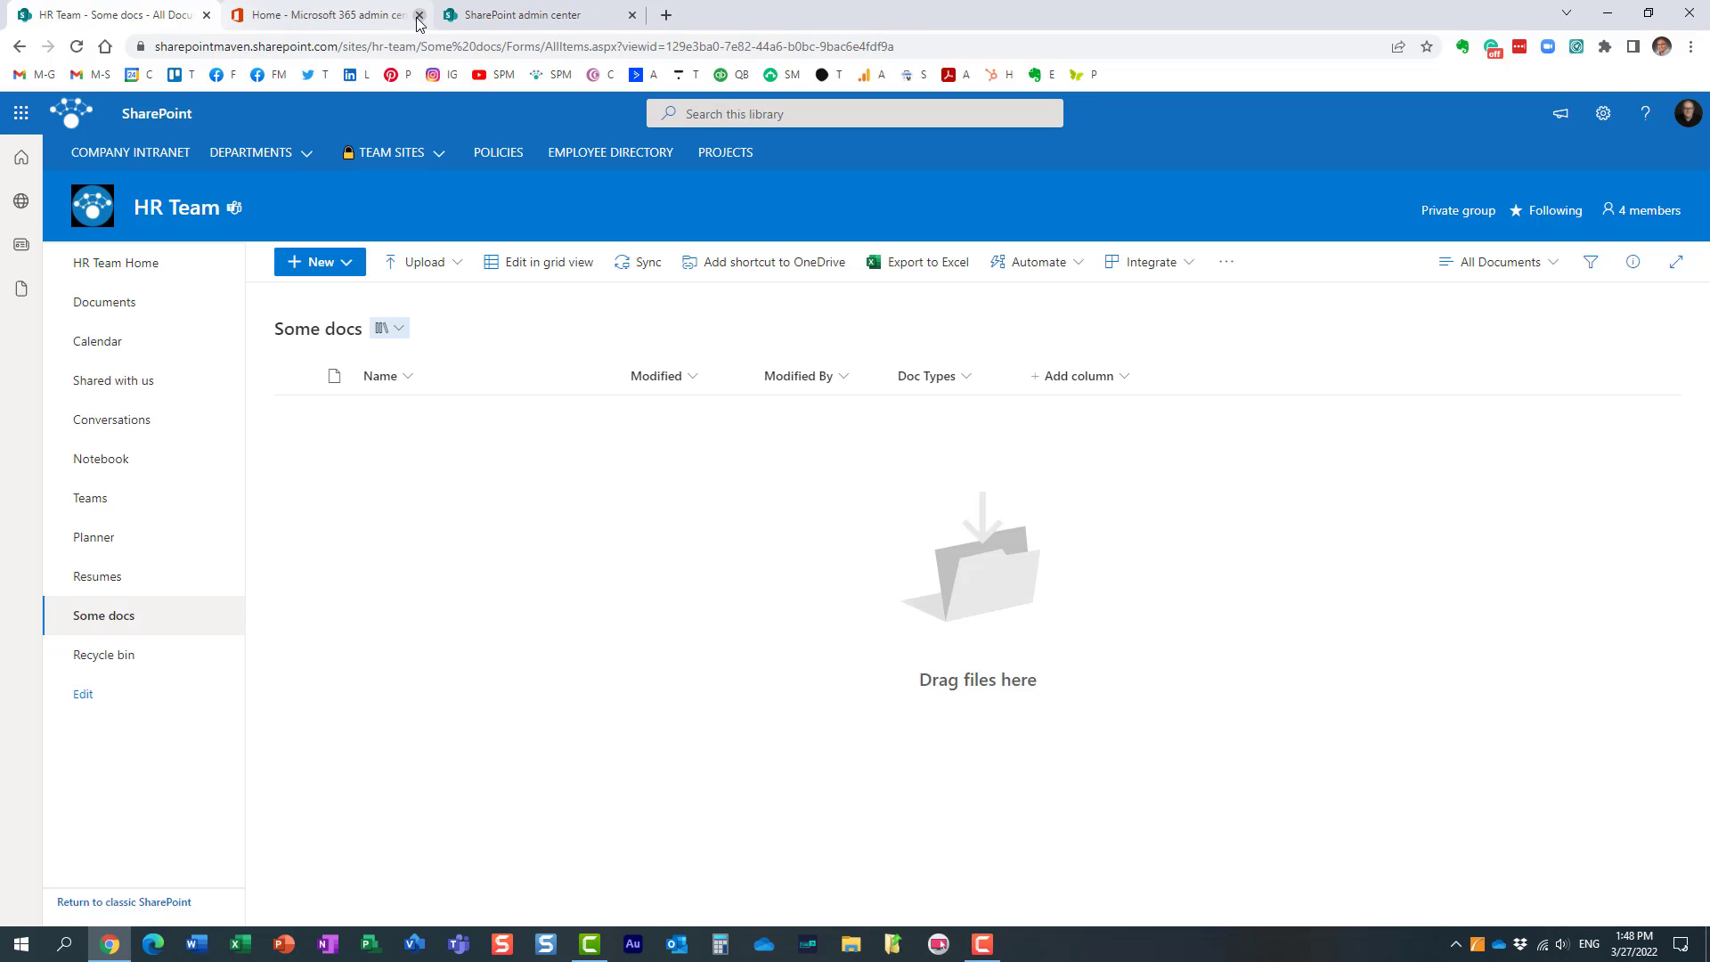
click(78, 48)
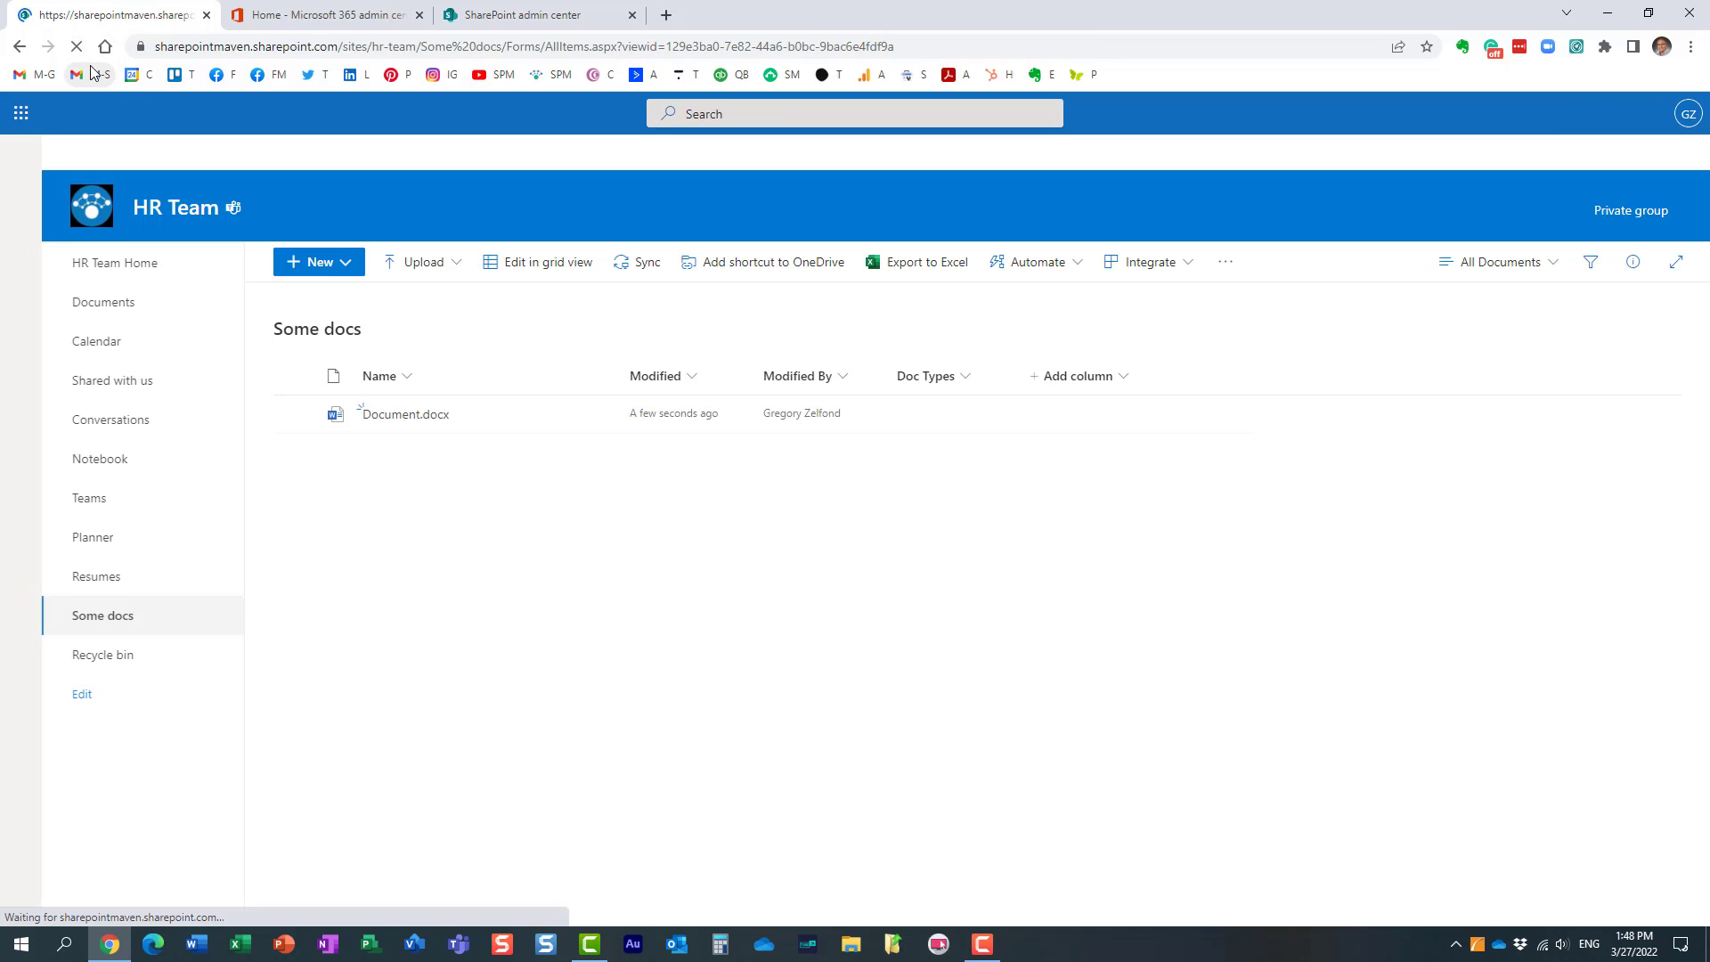
Step: Tag Document.docx with the Agenda term in its Doc Types property and close the file's details
click(299, 416)
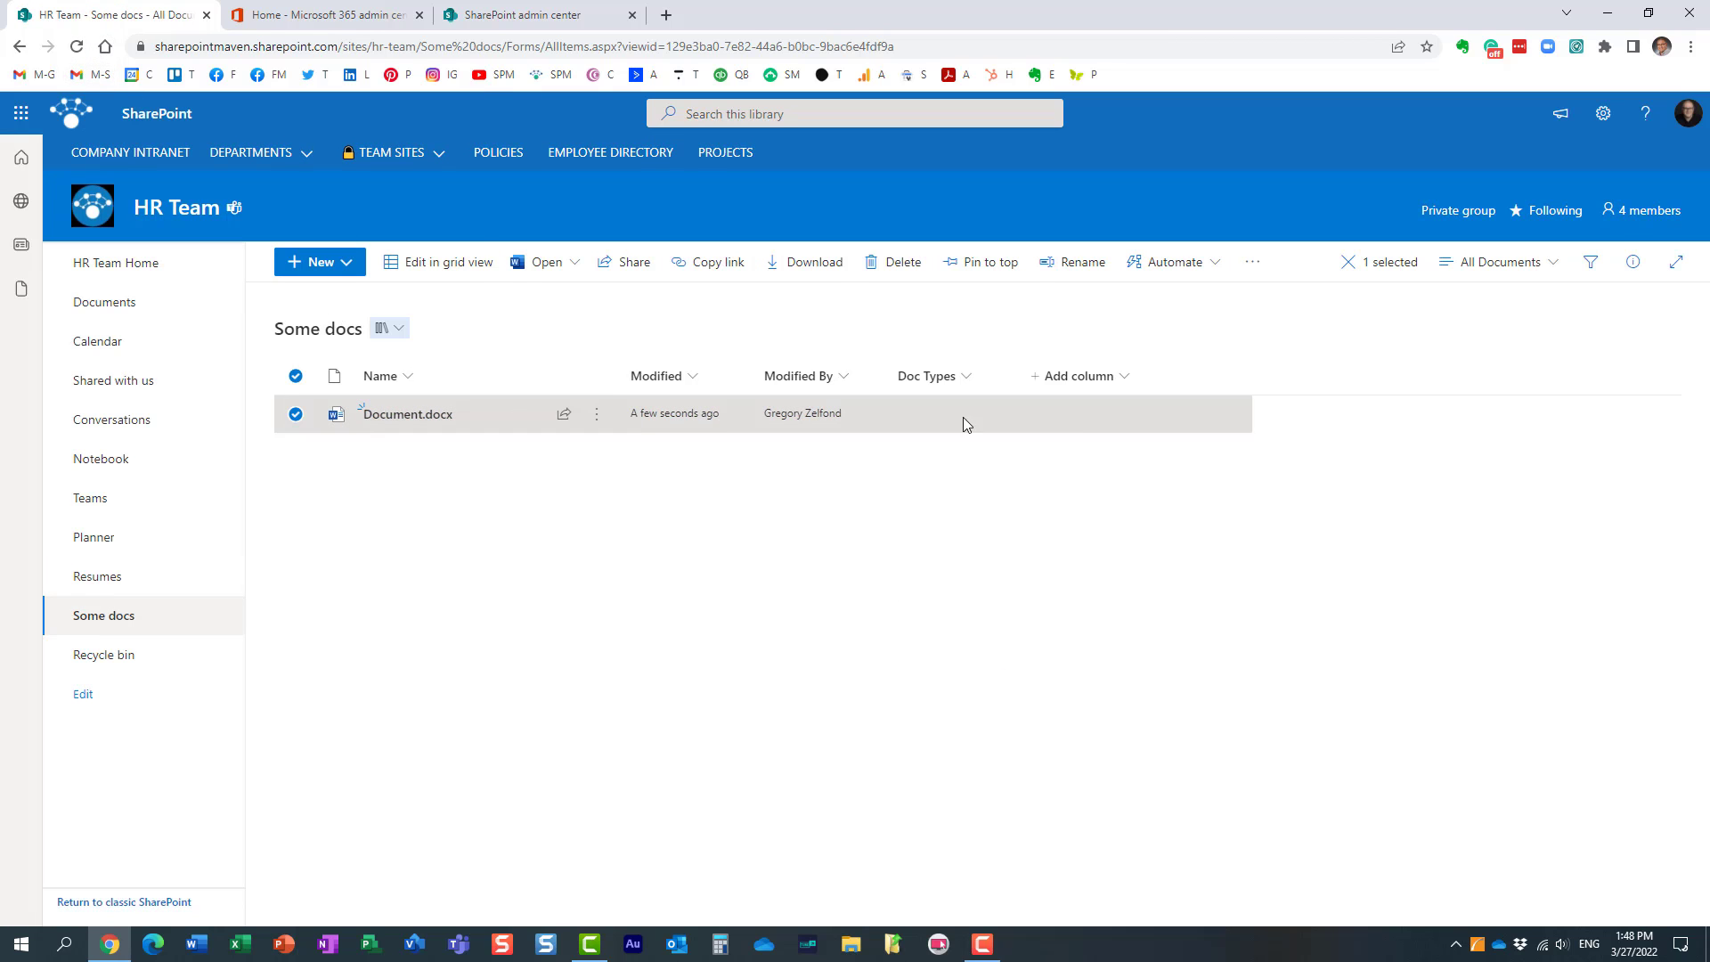
click(1633, 262)
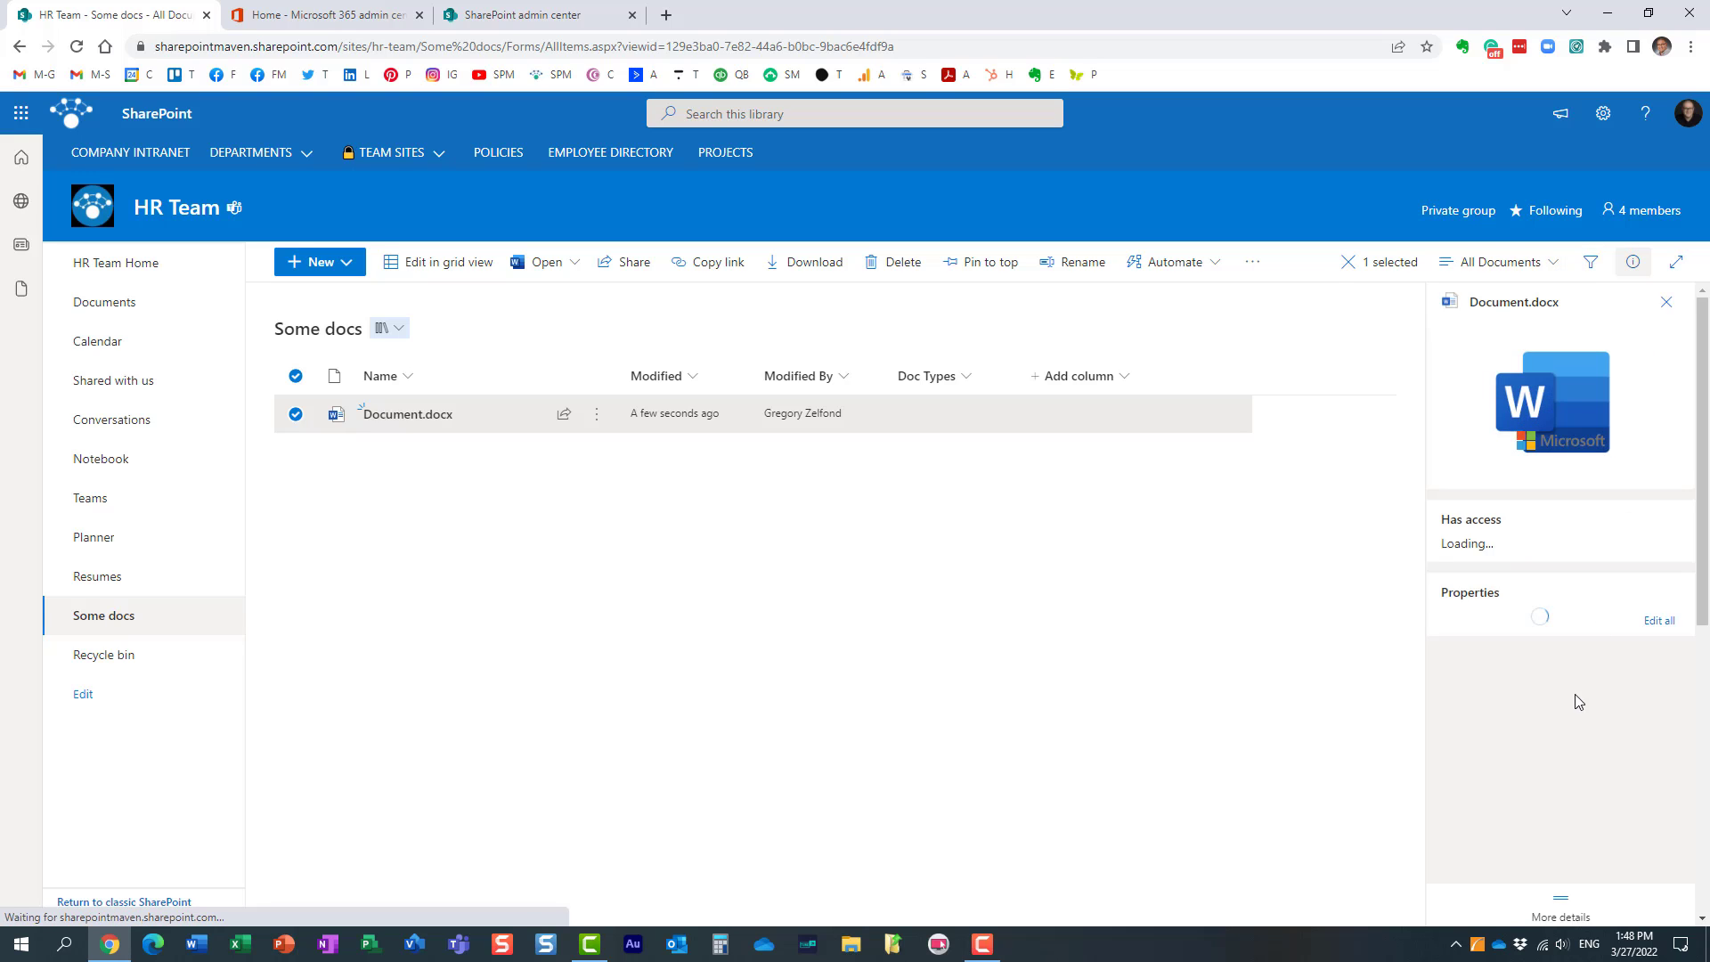
scroll(1574, 744, down, 2)
click(1519, 637)
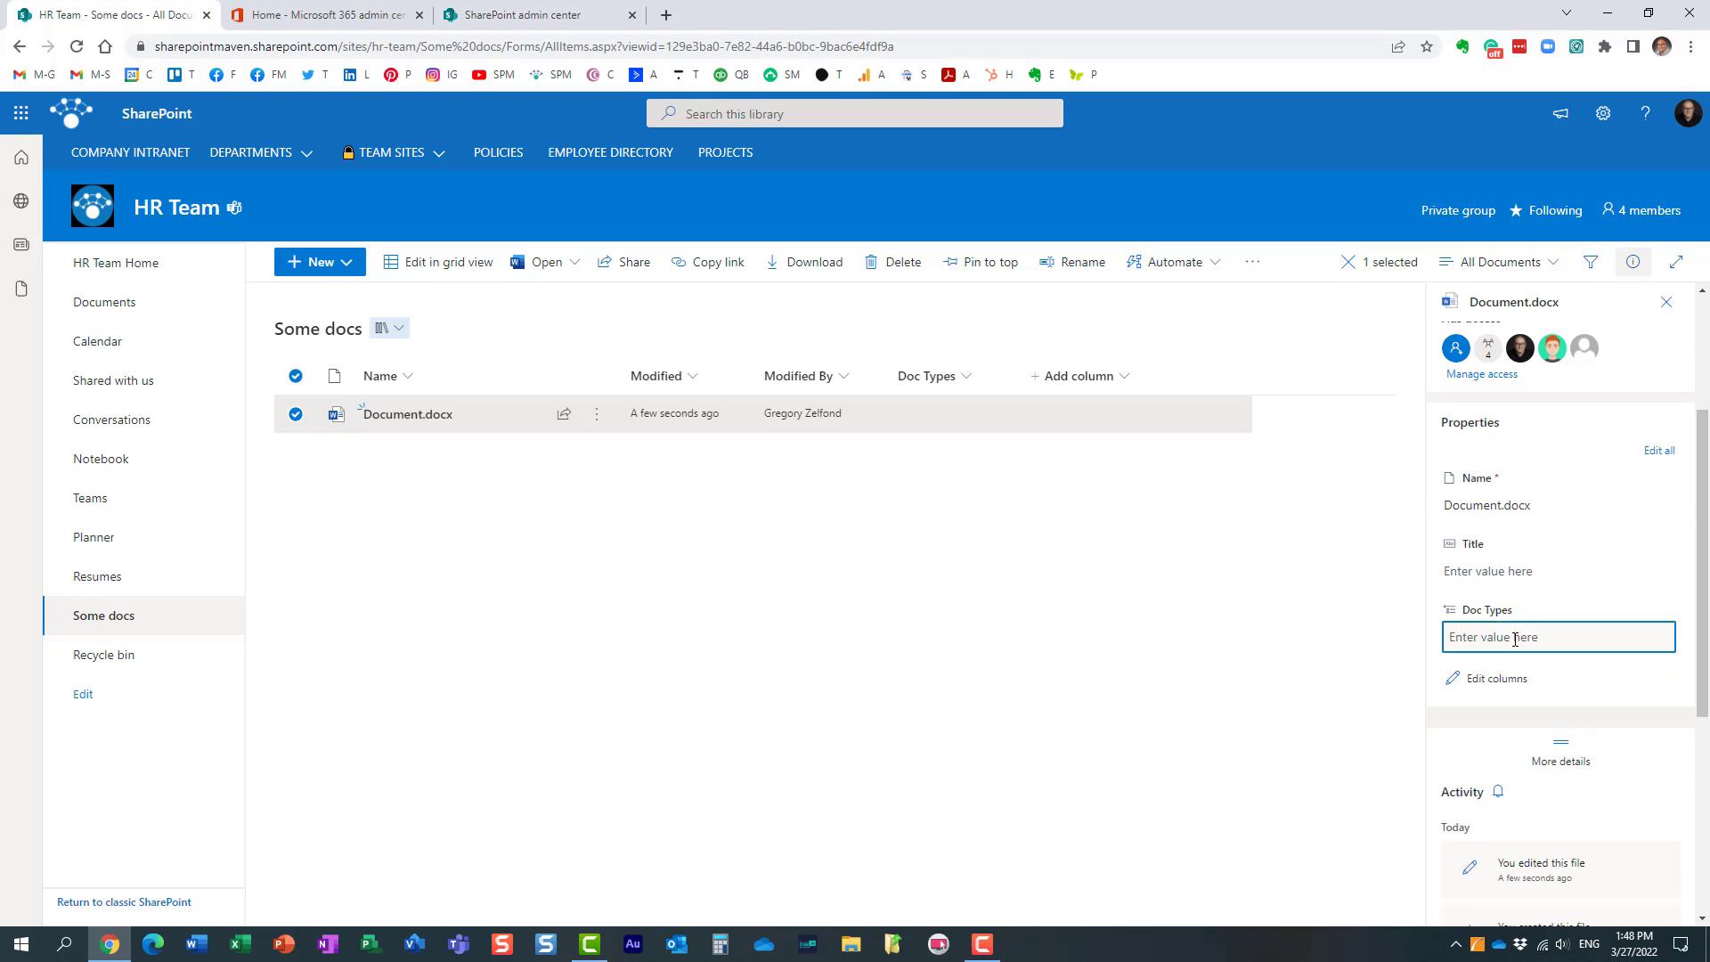
click(1657, 641)
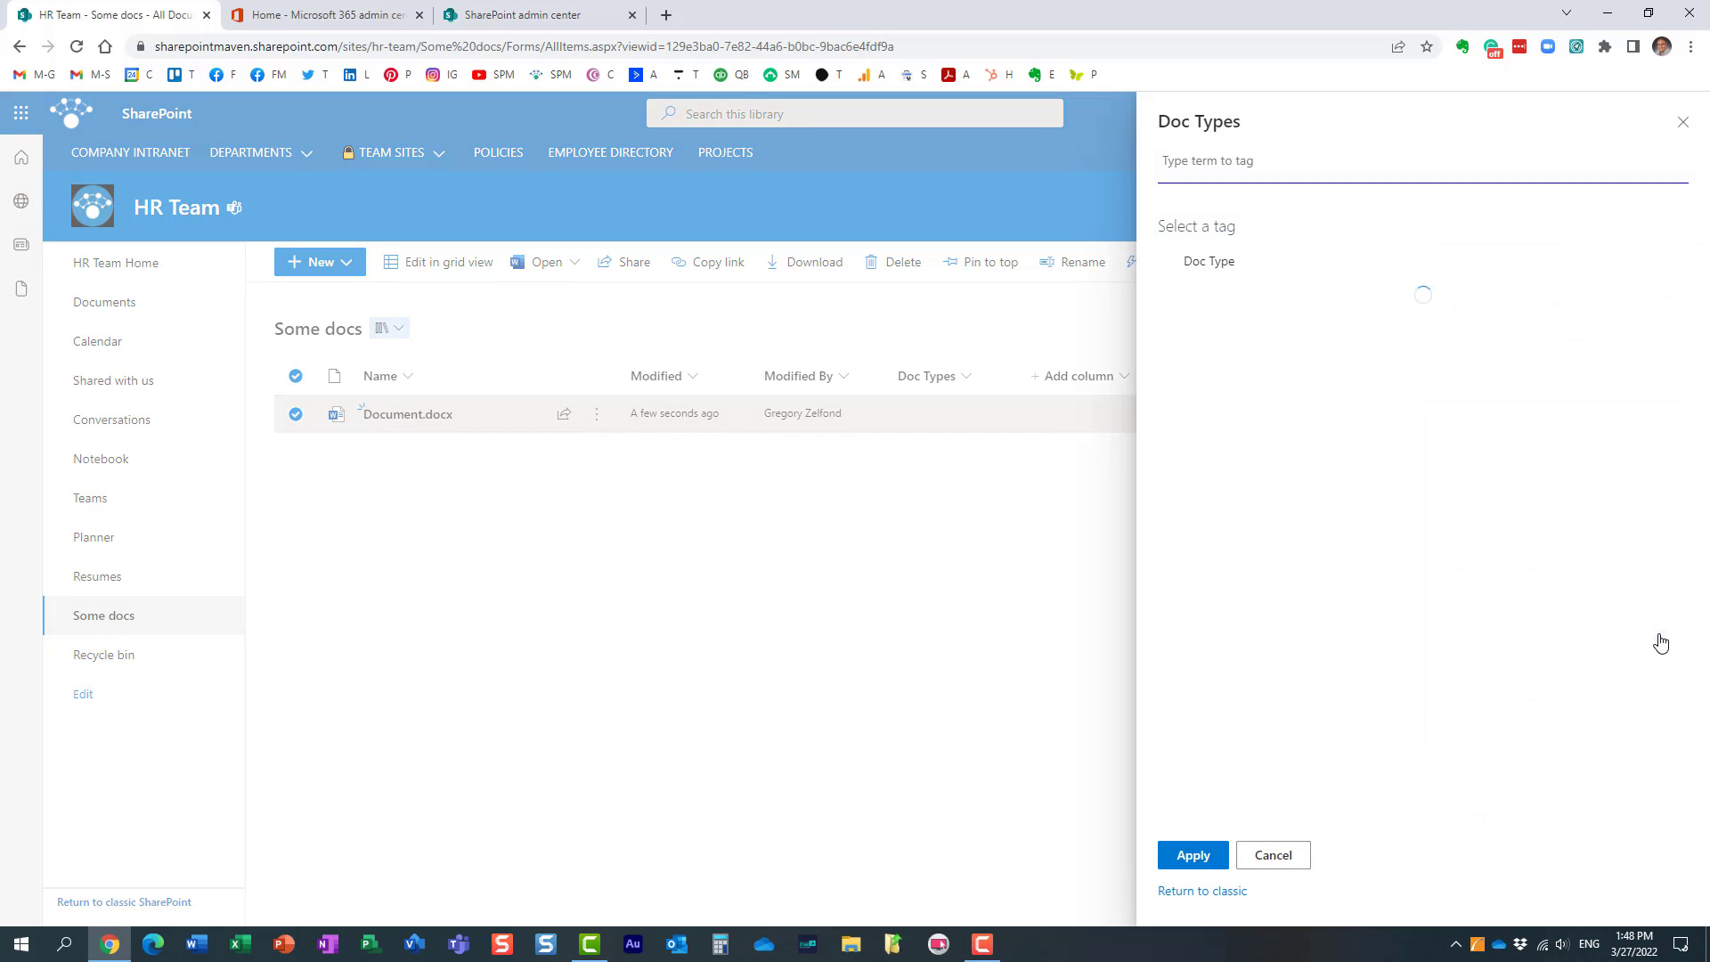
click(1211, 301)
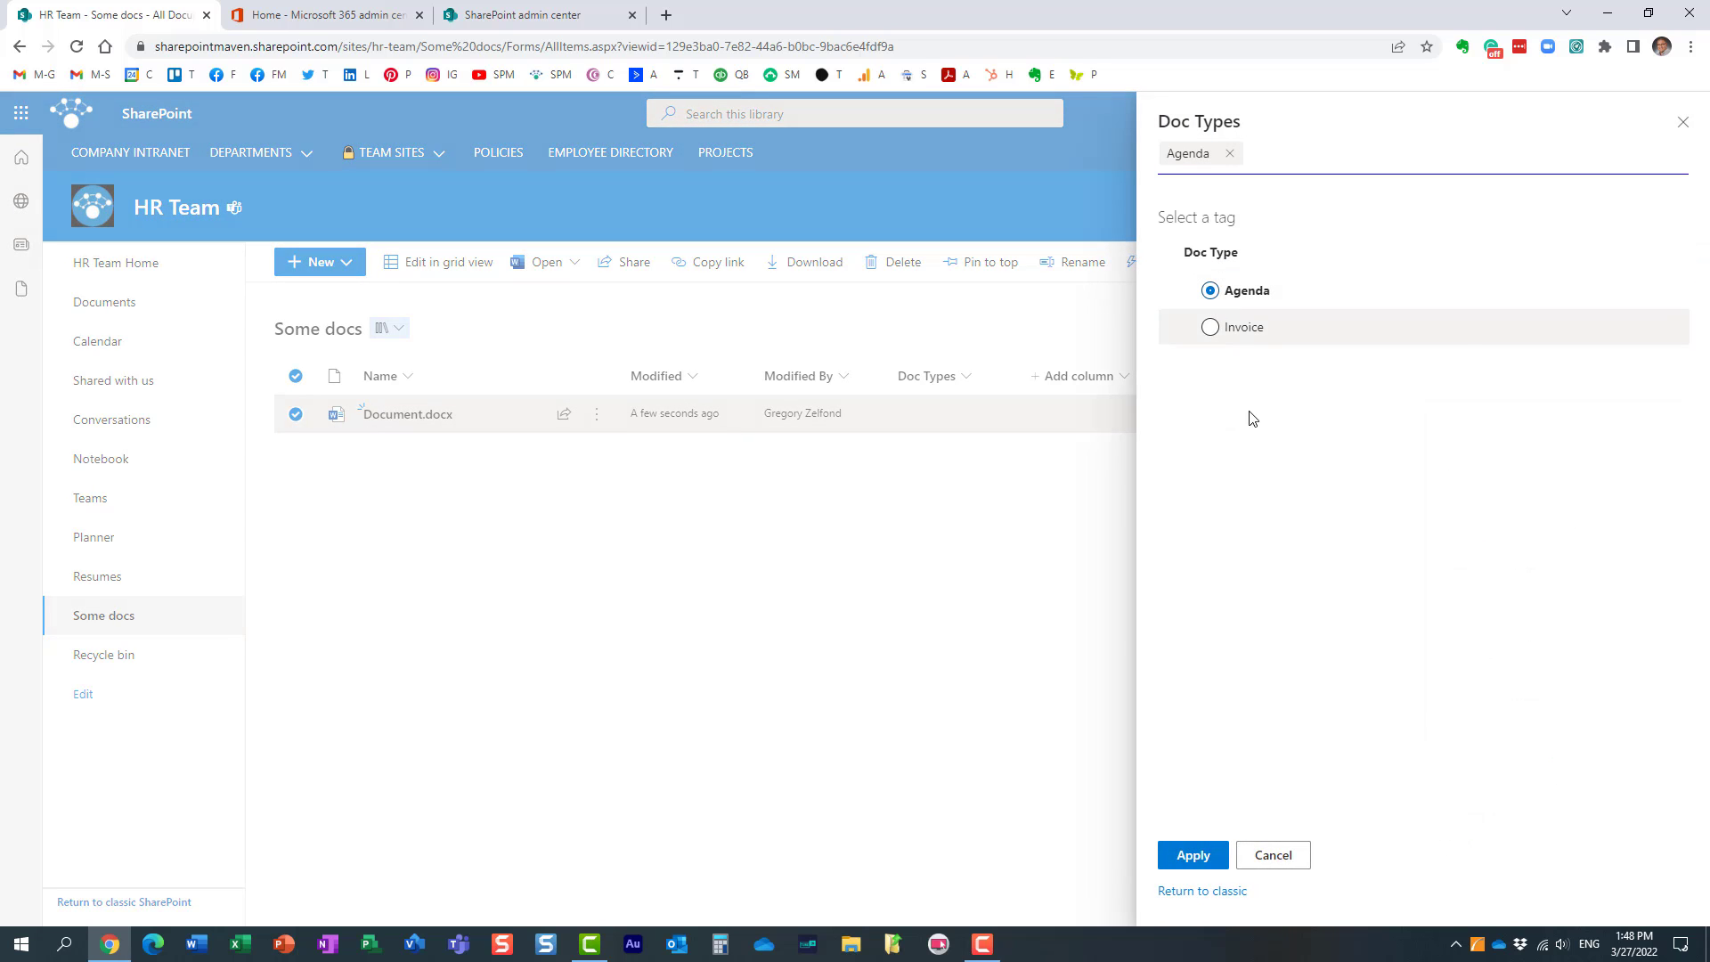
click(1192, 855)
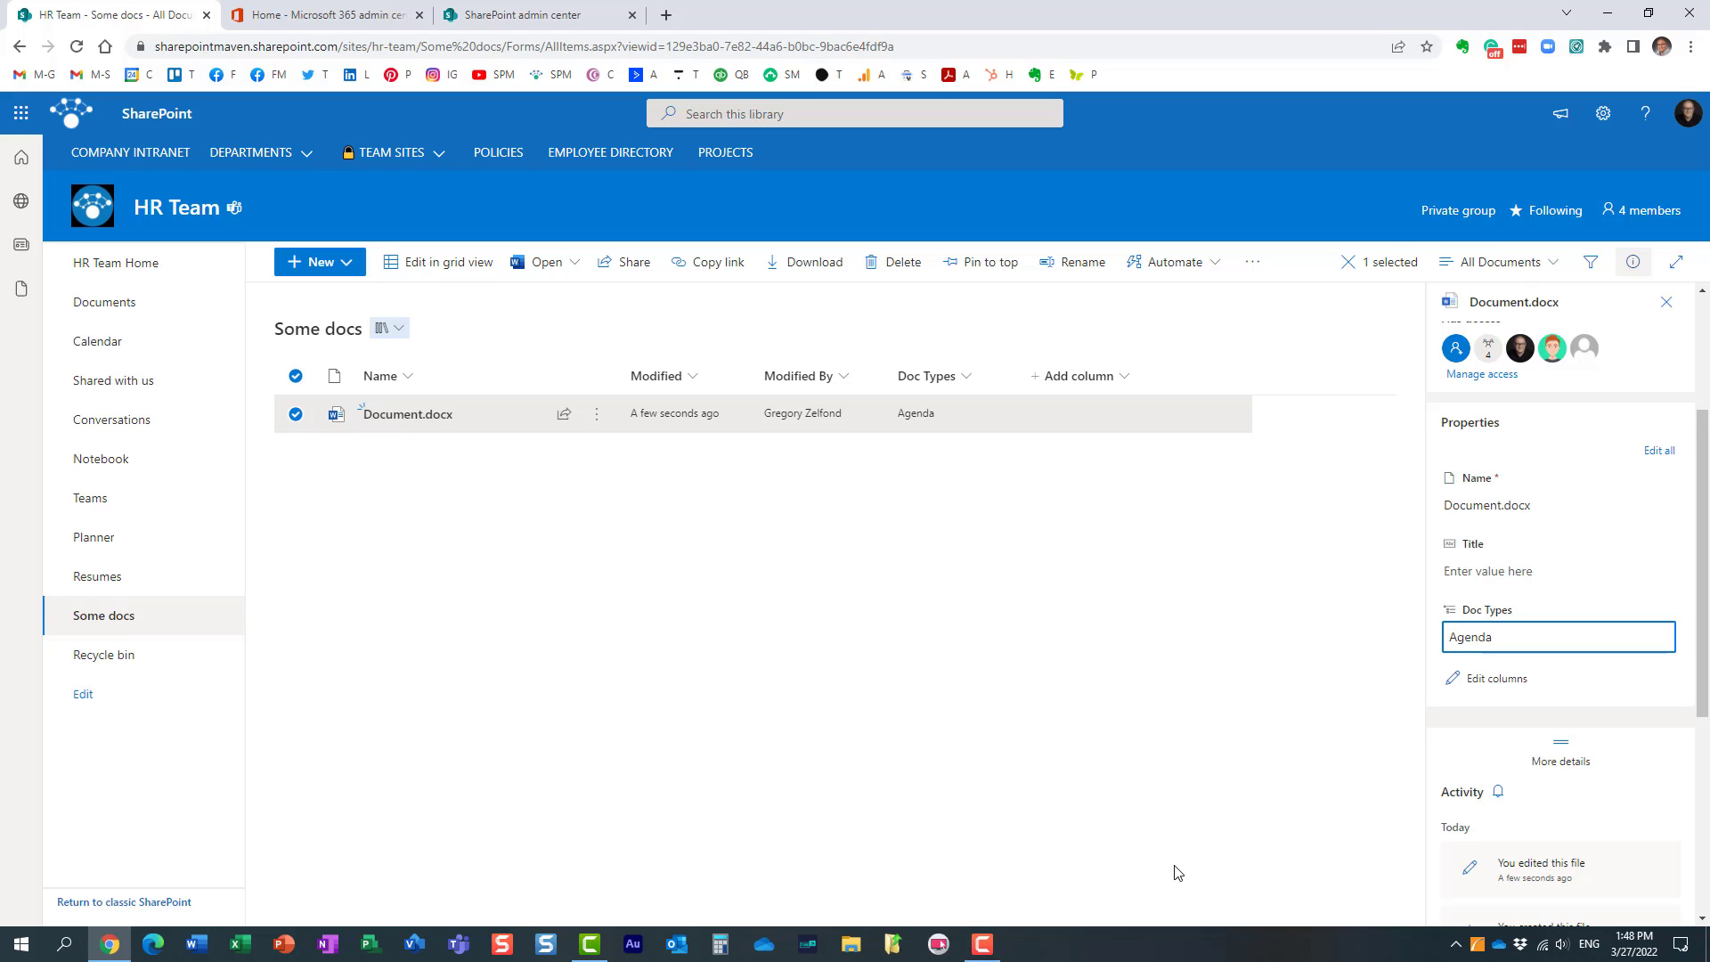
click(1670, 305)
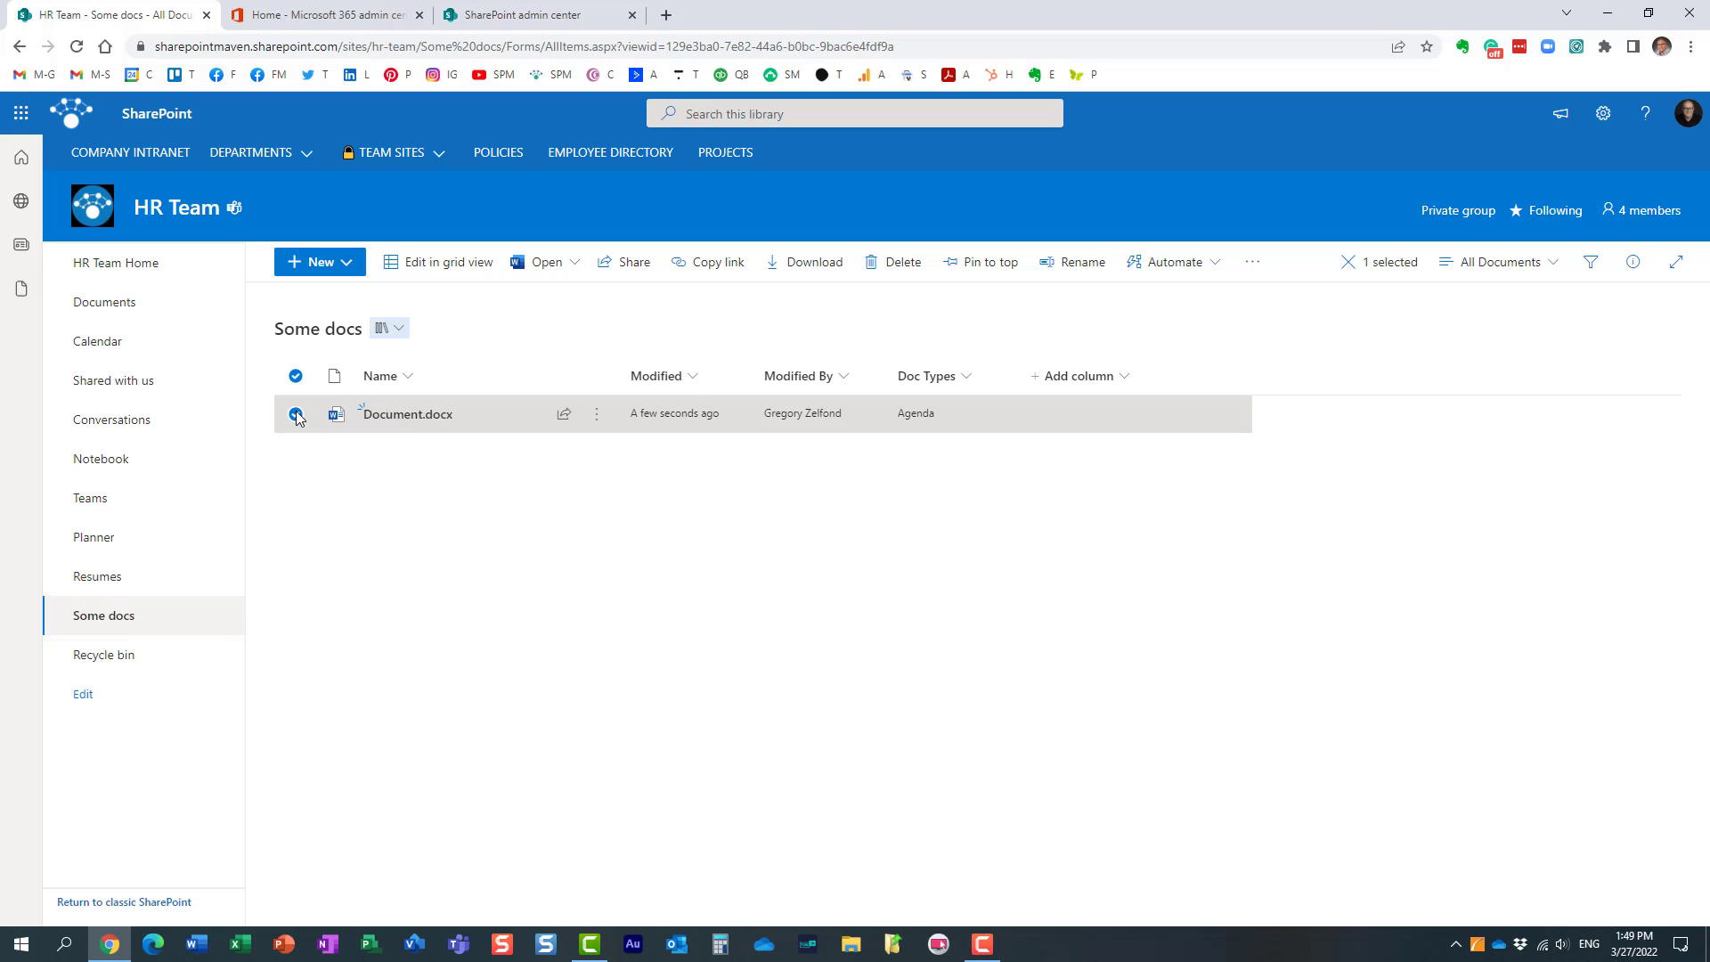